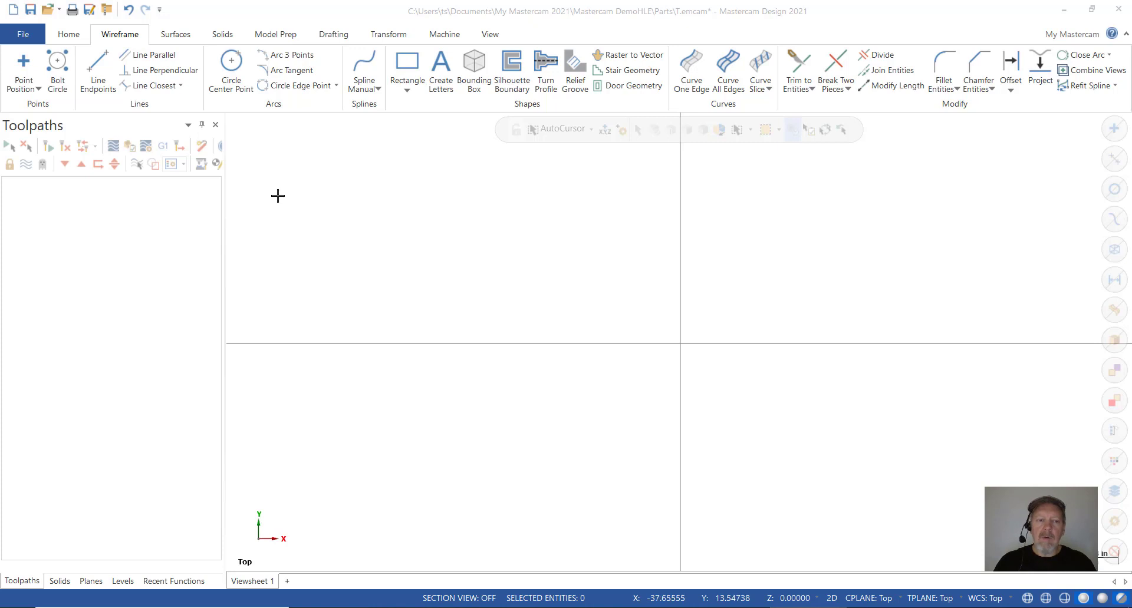
Draw a rectangle about 161 in wide and 76 in high in the top view, extending right and down from the origin
{"action": "scroll", "coordinate": [278, 159], "scroll_direction": "down", "scroll_amount": 3}
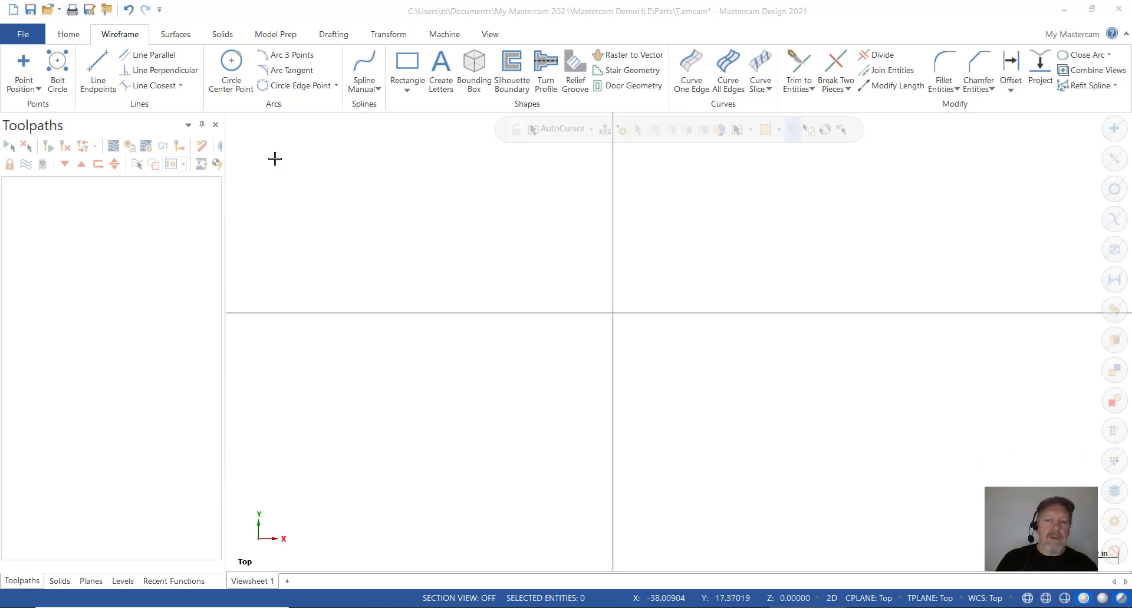
{"action": "scroll", "coordinate": [263, 189], "scroll_direction": "down", "scroll_amount": 4}
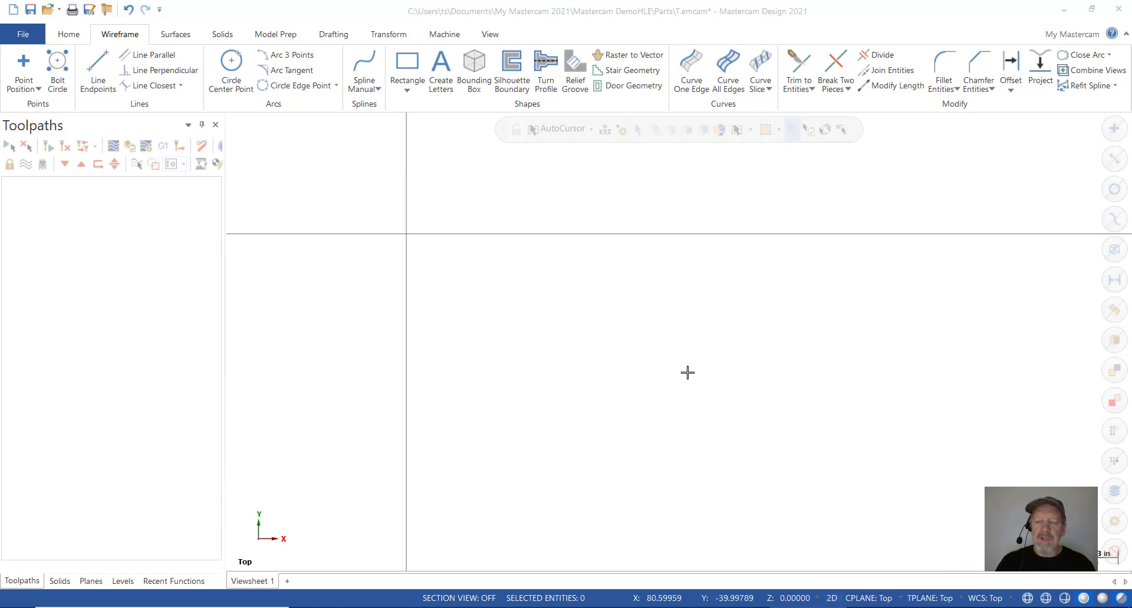
{"action": "right_click", "coordinate": [662, 352]}
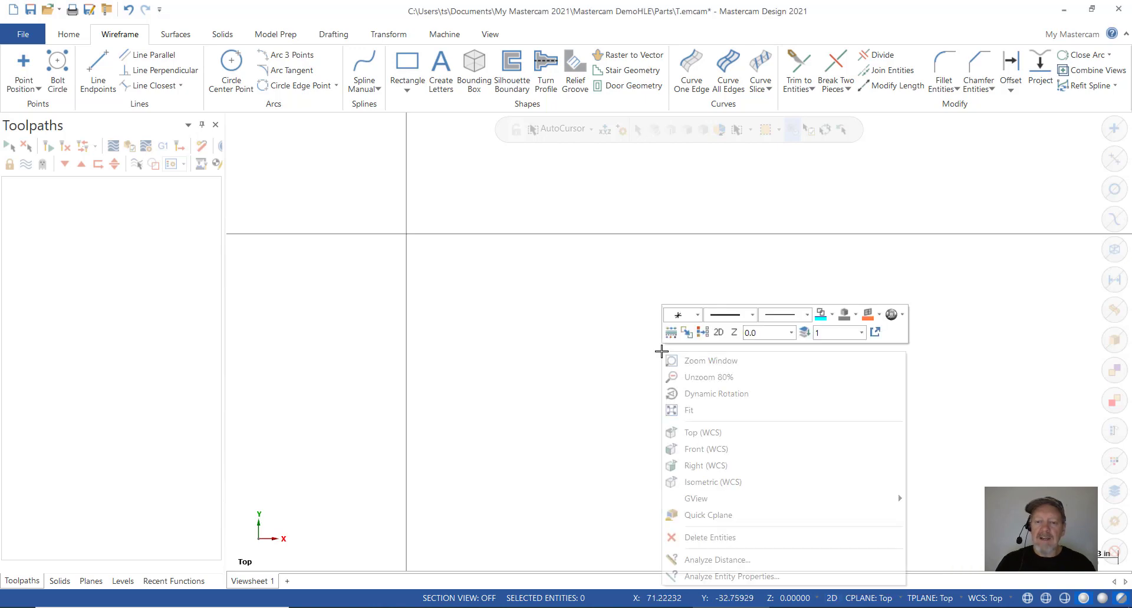
{"action": "left_click", "coordinate": [702, 432]}
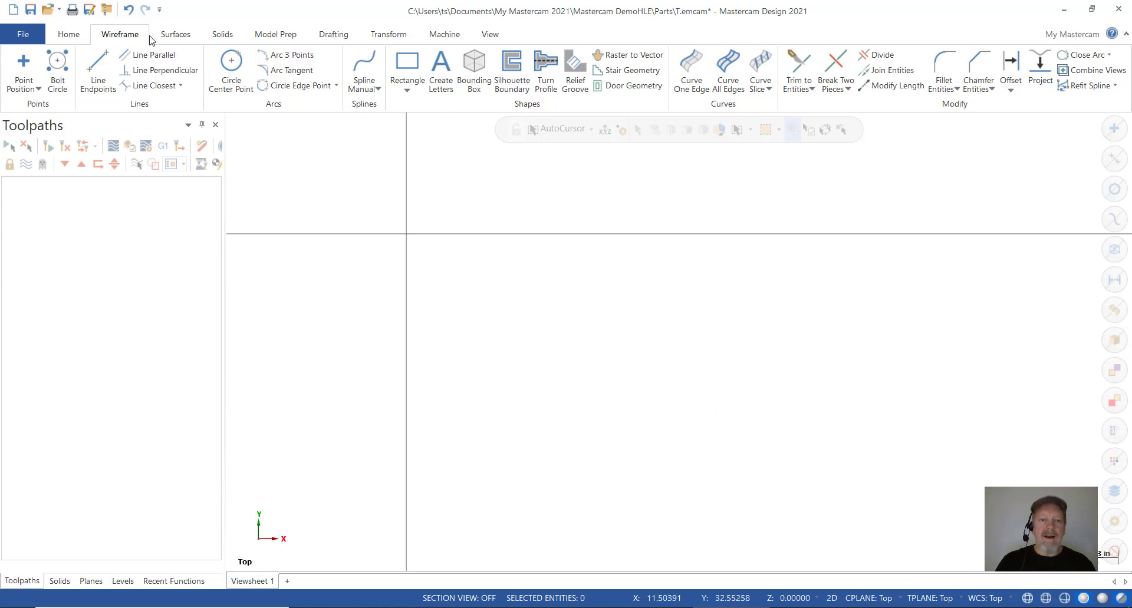
{"action": "left_click", "coordinate": [411, 69]}
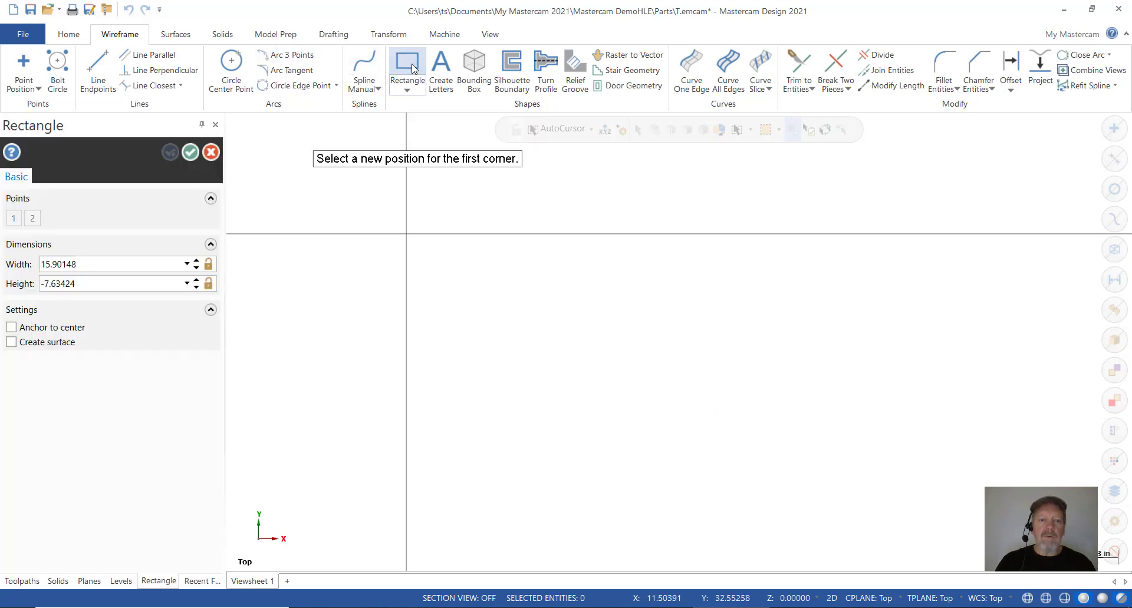
{"action": "left_click", "coordinate": [411, 241]}
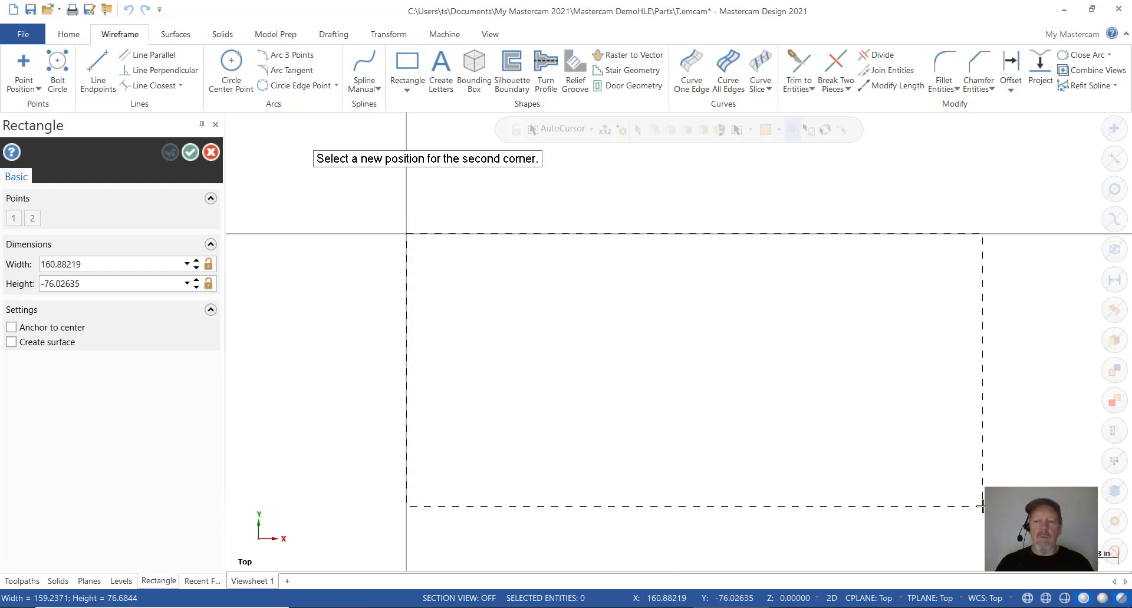
{"action": "left_click", "coordinate": [982, 506]}
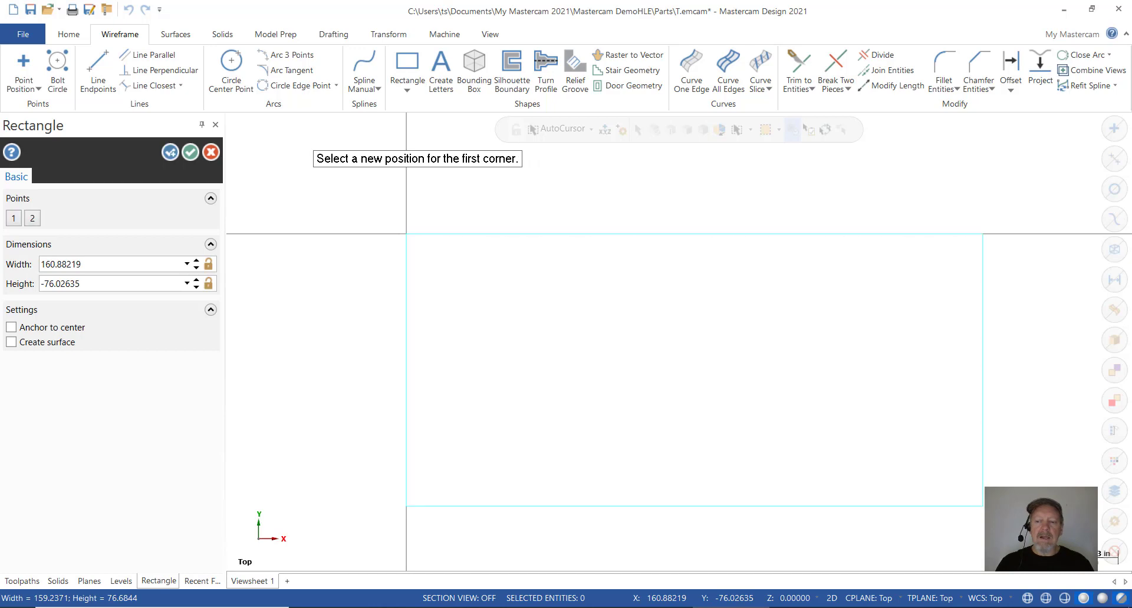
Set the rectangle's width to 24 and its height to -12, and finish the rectangle
{"action": "double_click", "coordinate": [127, 264]}
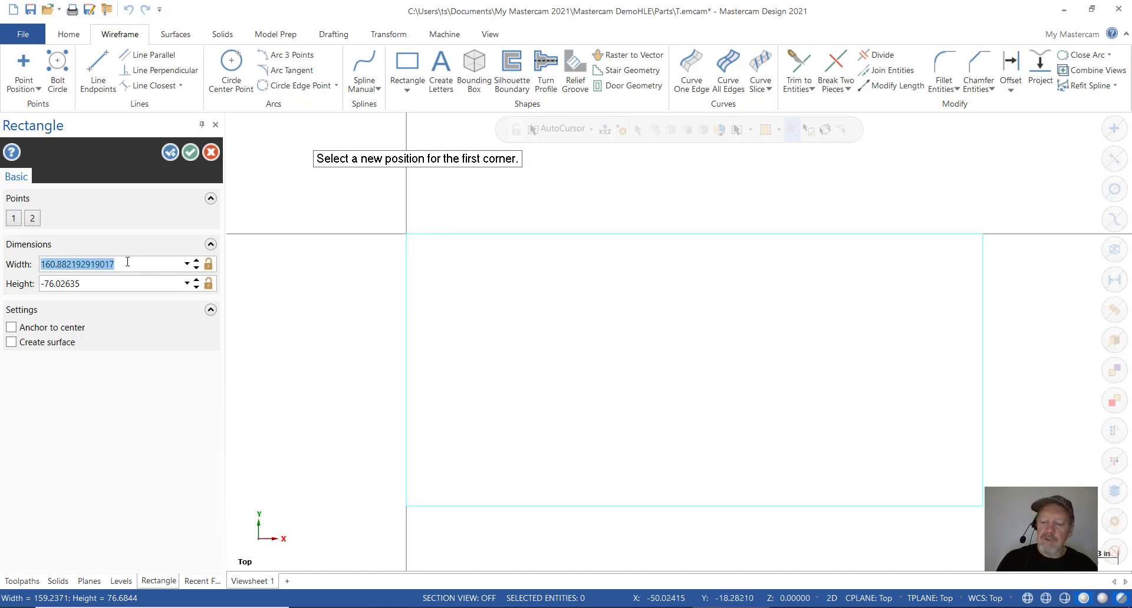
{"action": "type", "text": "24"}
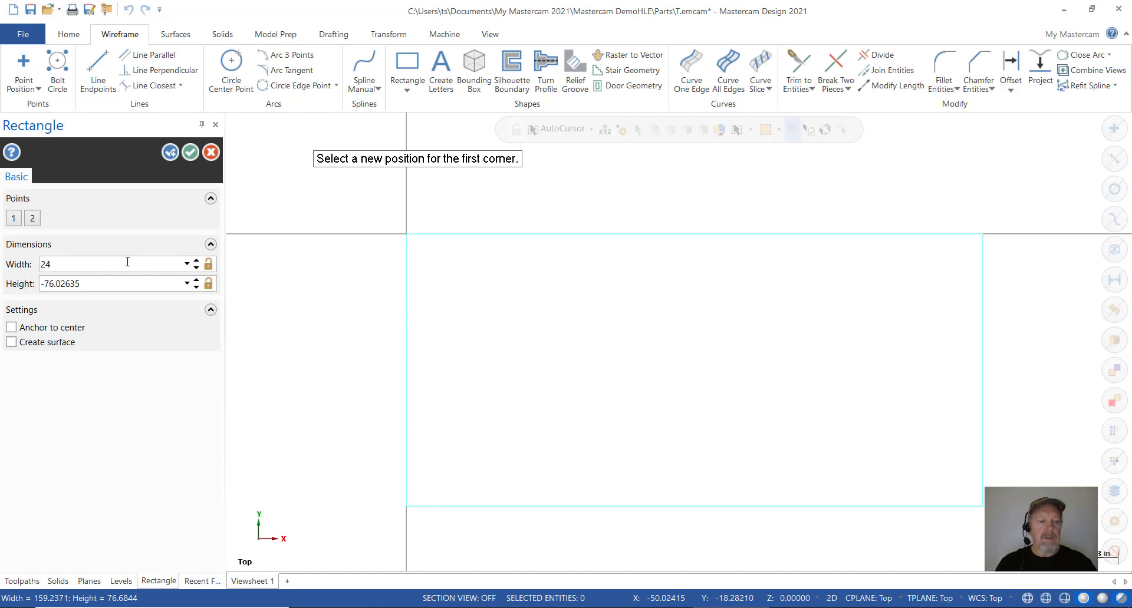
{"action": "key", "text": "Tab"}
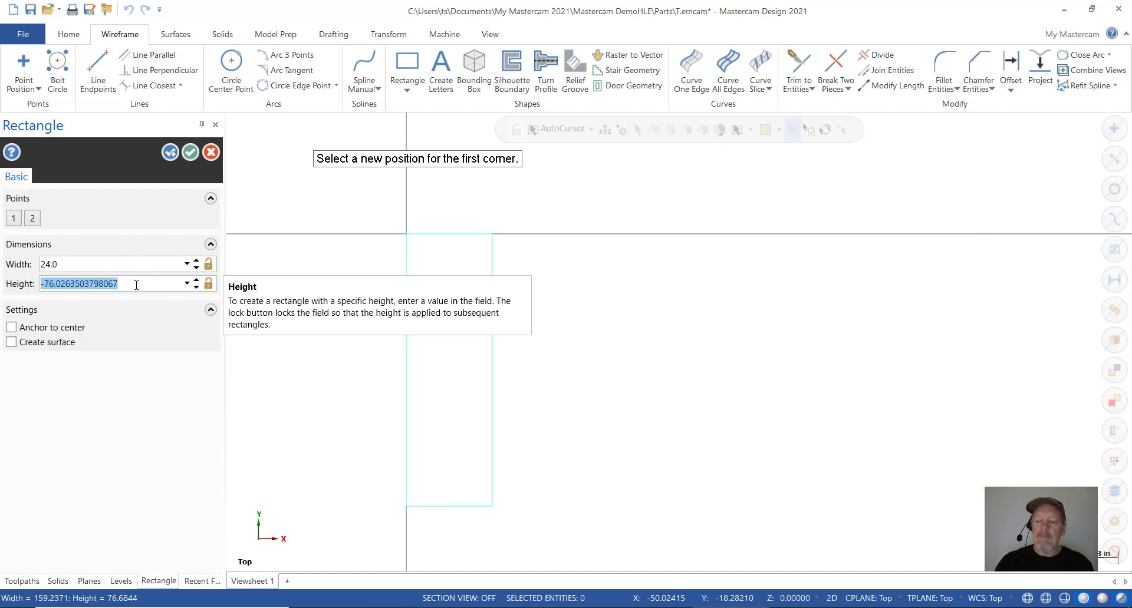
{"action": "type", "text": "-12.0"}
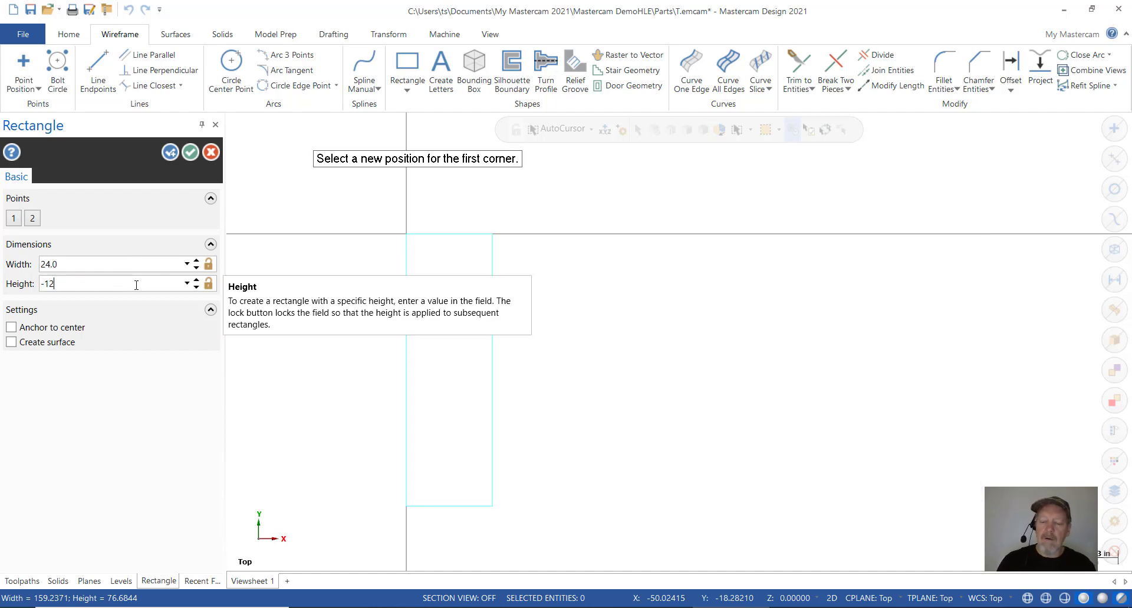
{"action": "key", "text": "Return"}
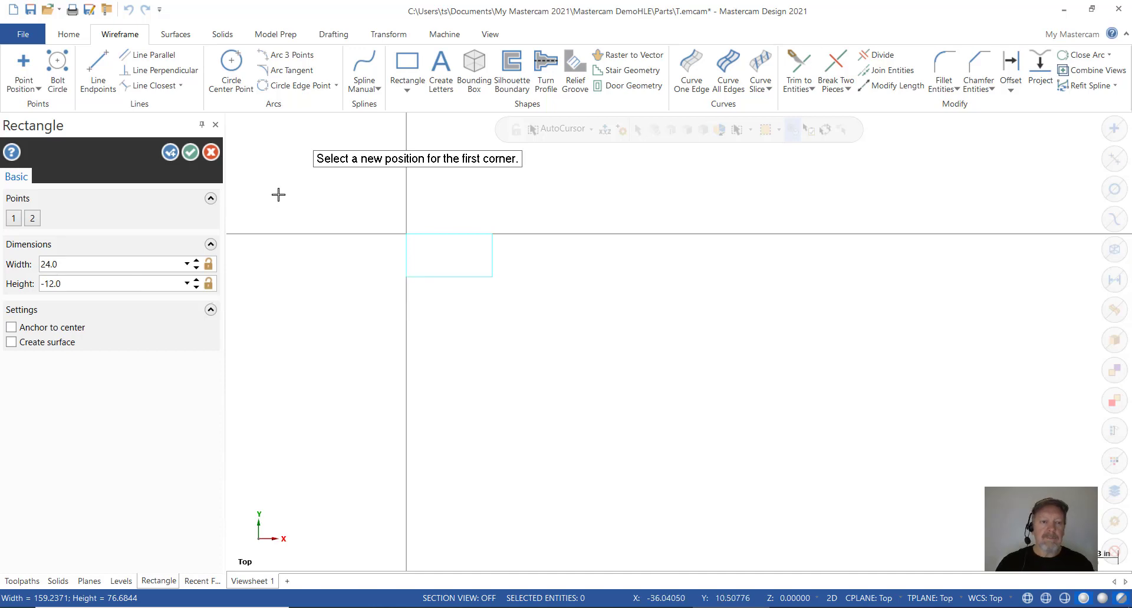
{"action": "left_click", "coordinate": [190, 152]}
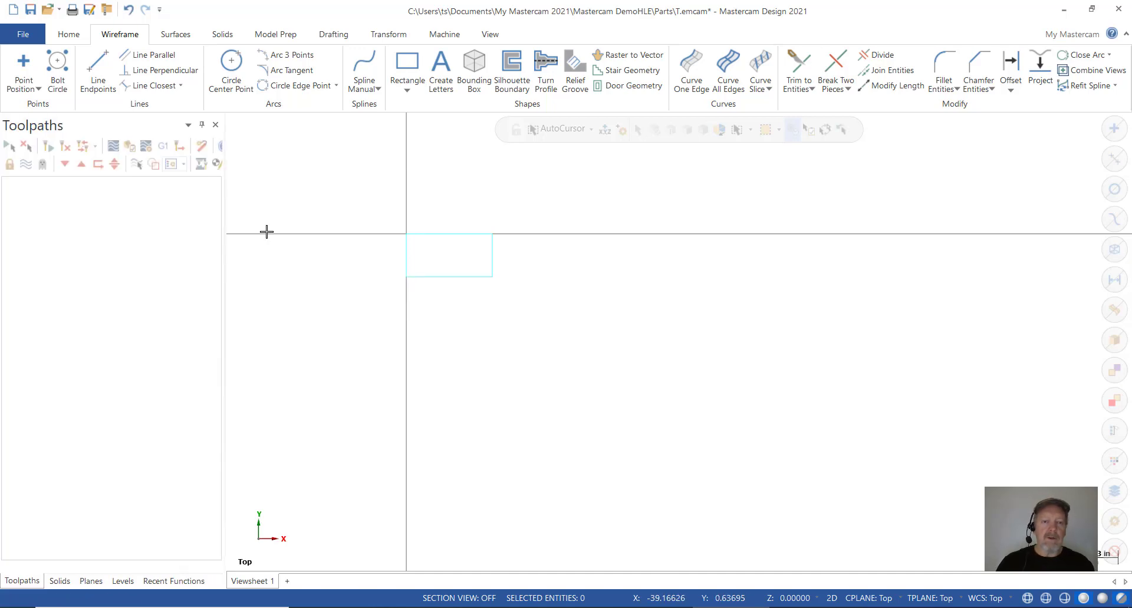
Set the system wireframe color to black
{"action": "right_click", "coordinate": [348, 196]}
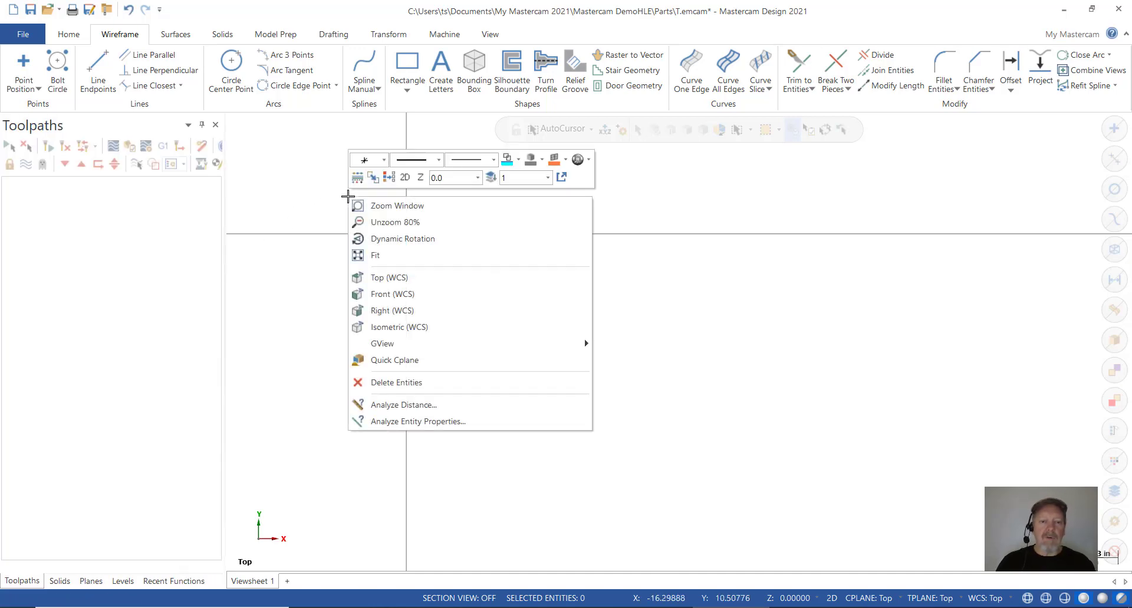
{"action": "left_click", "coordinate": [379, 262]}
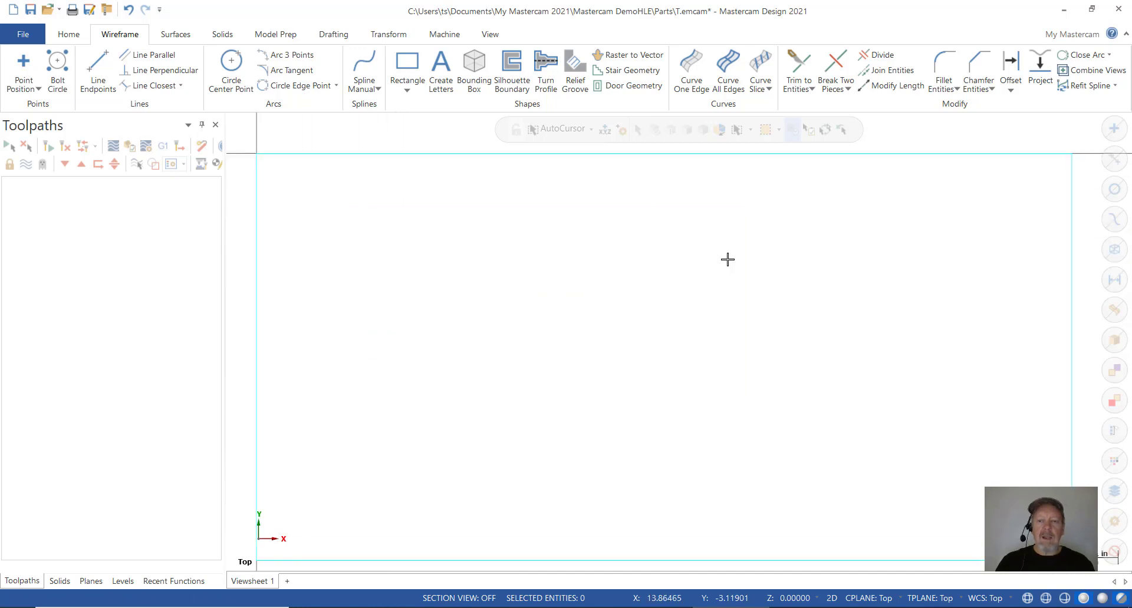
{"action": "scroll", "coordinate": [654, 276], "scroll_direction": "down", "scroll_amount": 4}
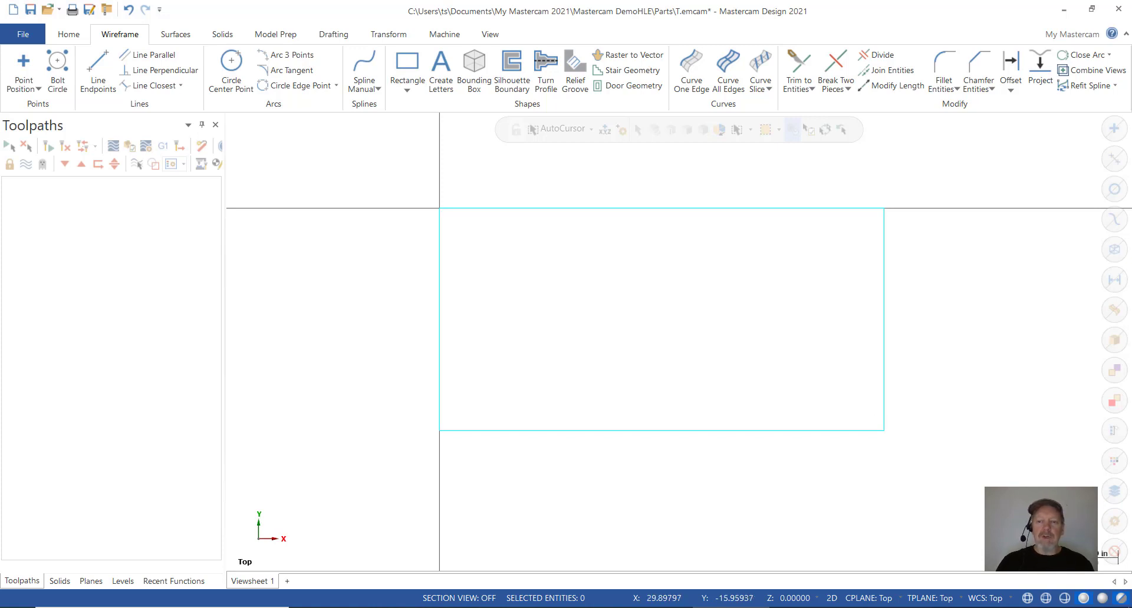
{"action": "right_click", "coordinate": [956, 169]}
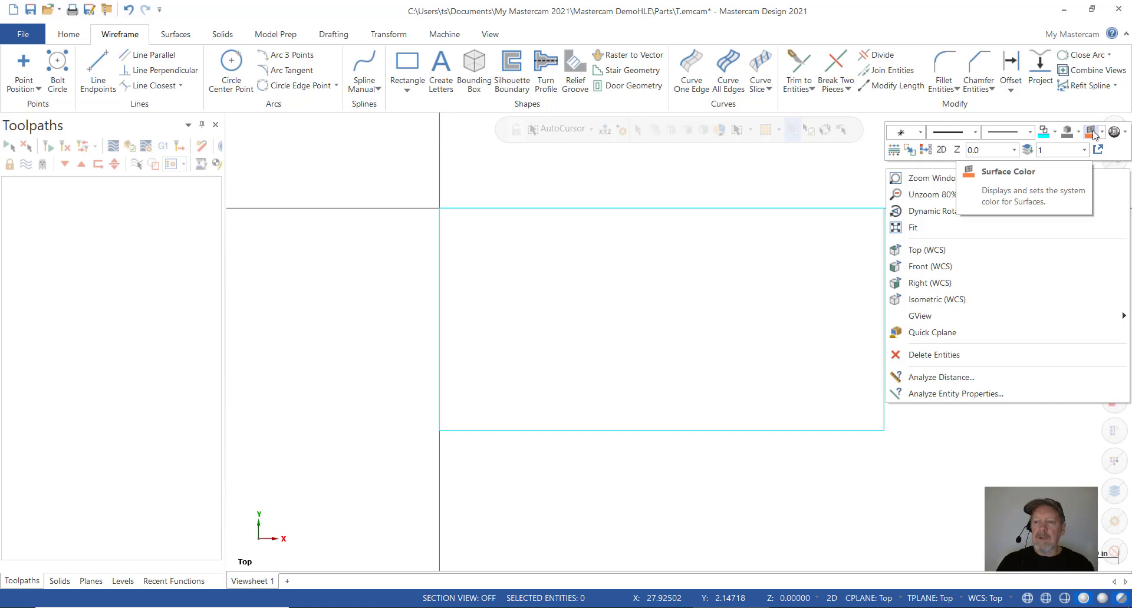
{"action": "left_click", "coordinate": [1055, 134]}
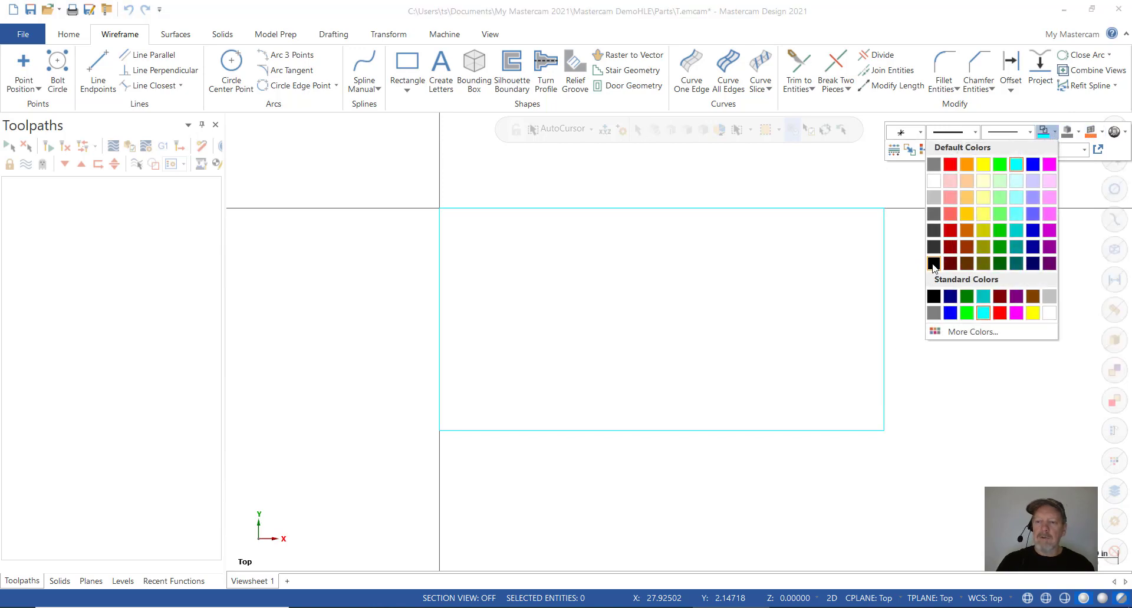
{"action": "left_click", "coordinate": [932, 264]}
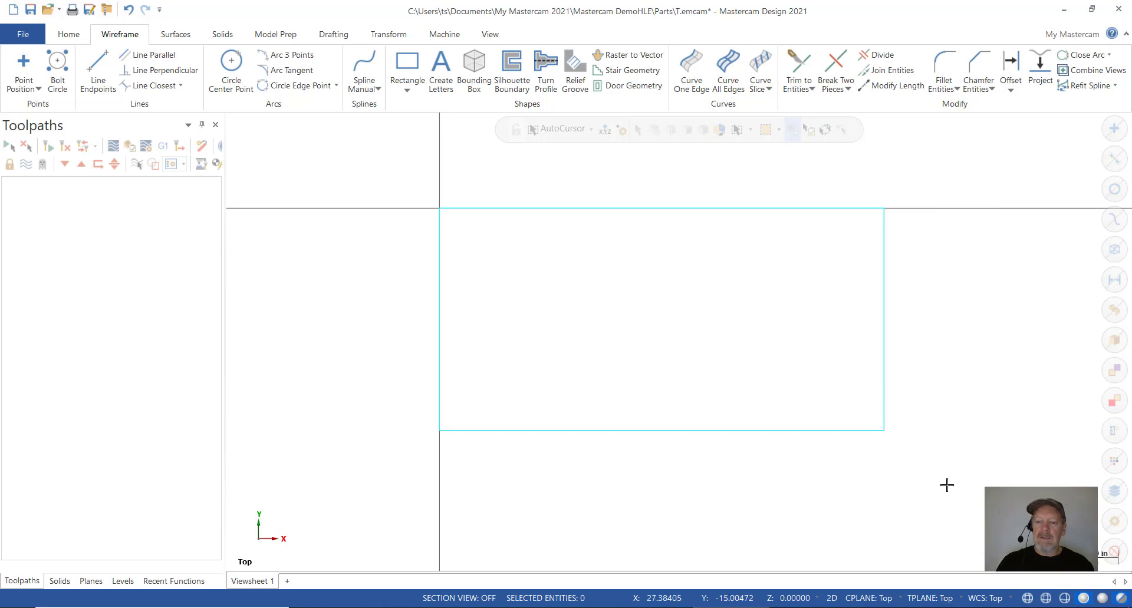
Apply the black wireframe color to all four rectangle lines and hide the coordinate axes
{"action": "left_click_drag", "start_coordinate": [946, 482], "coordinate": [389, 178]}
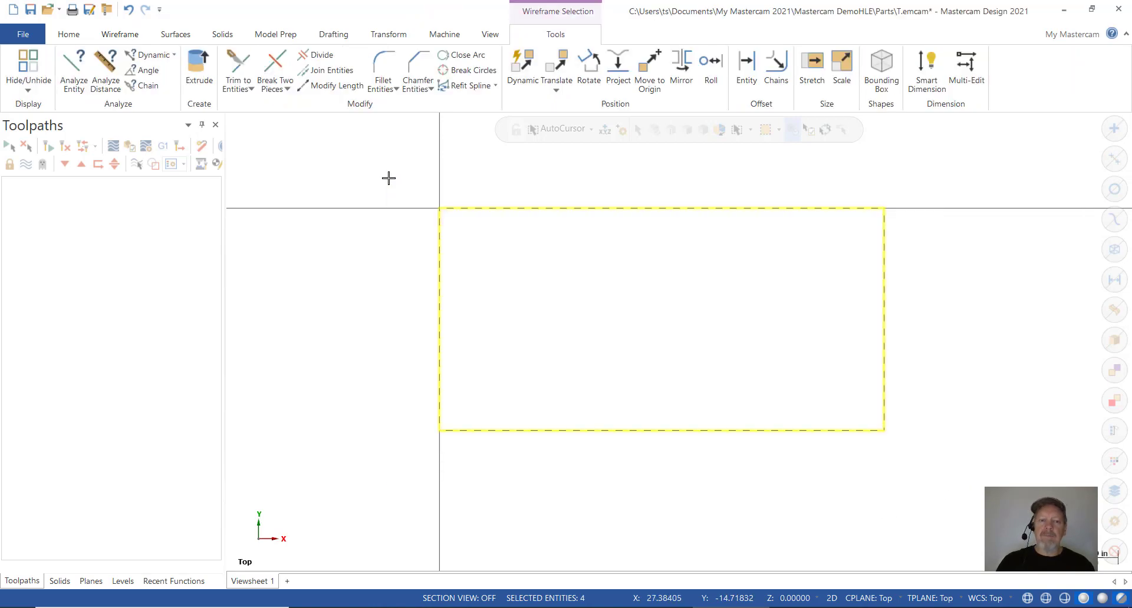
{"action": "right_click", "coordinate": [388, 178]}
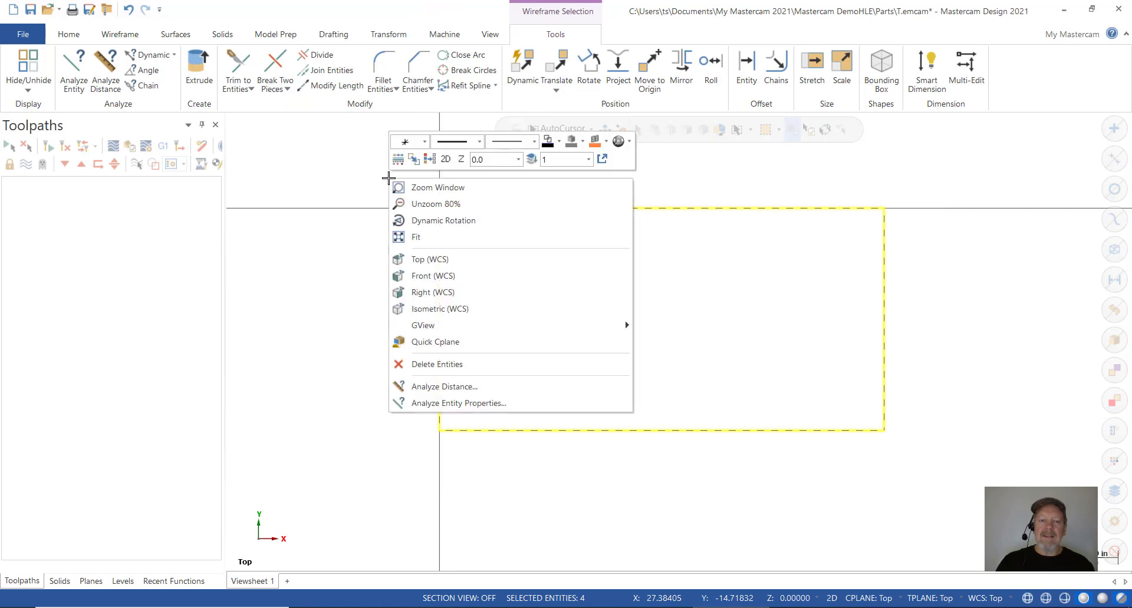
{"action": "left_click", "coordinate": [551, 143]}
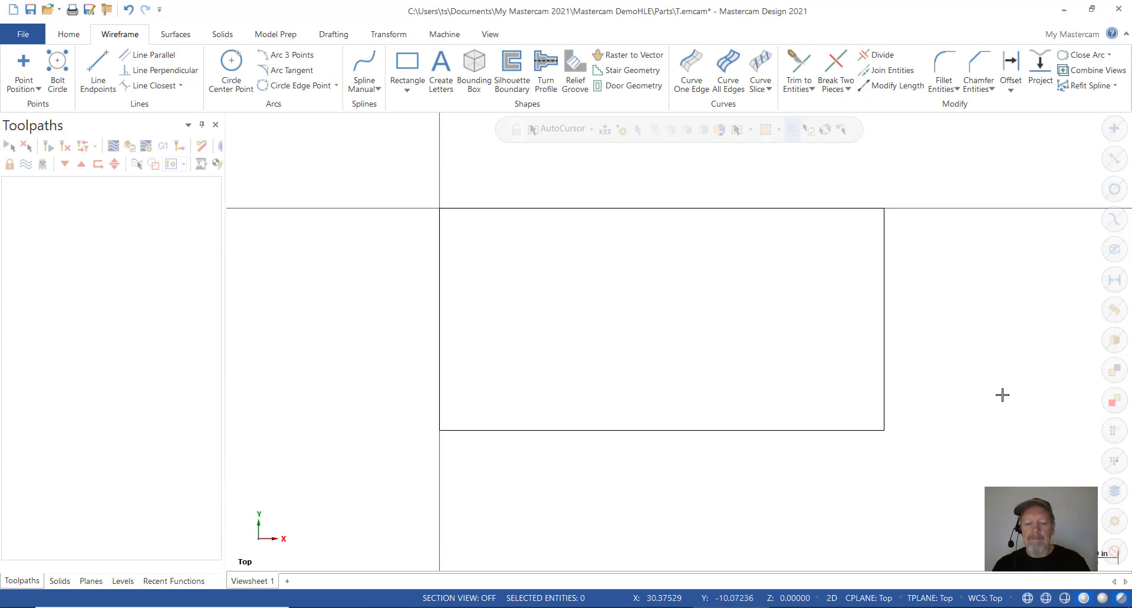
{"action": "left_click", "coordinate": [490, 34]}
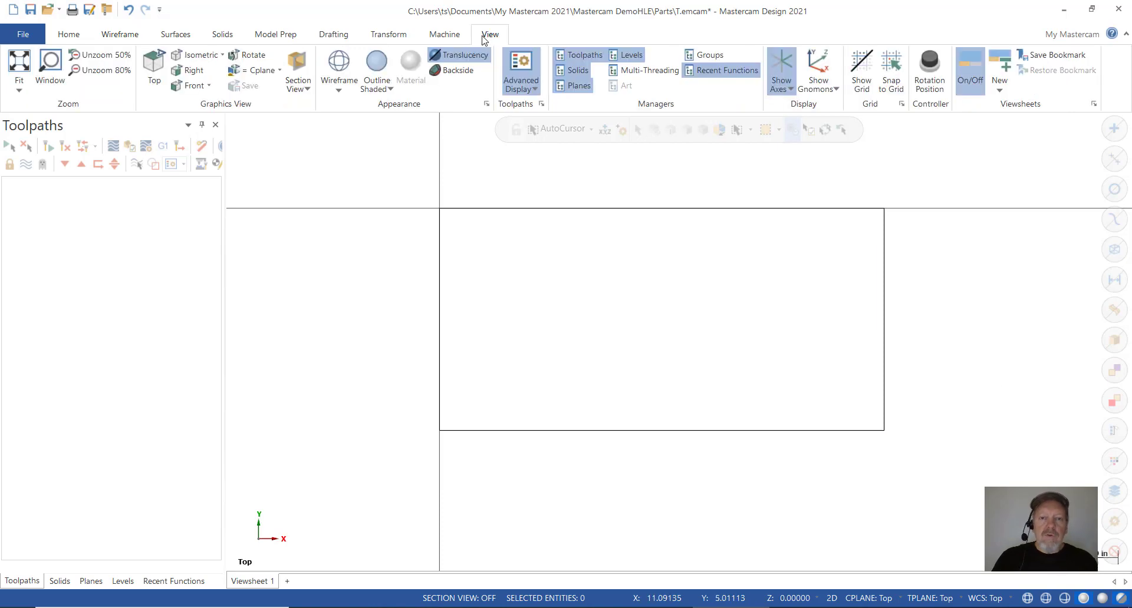
{"action": "left_click", "coordinate": [781, 66]}
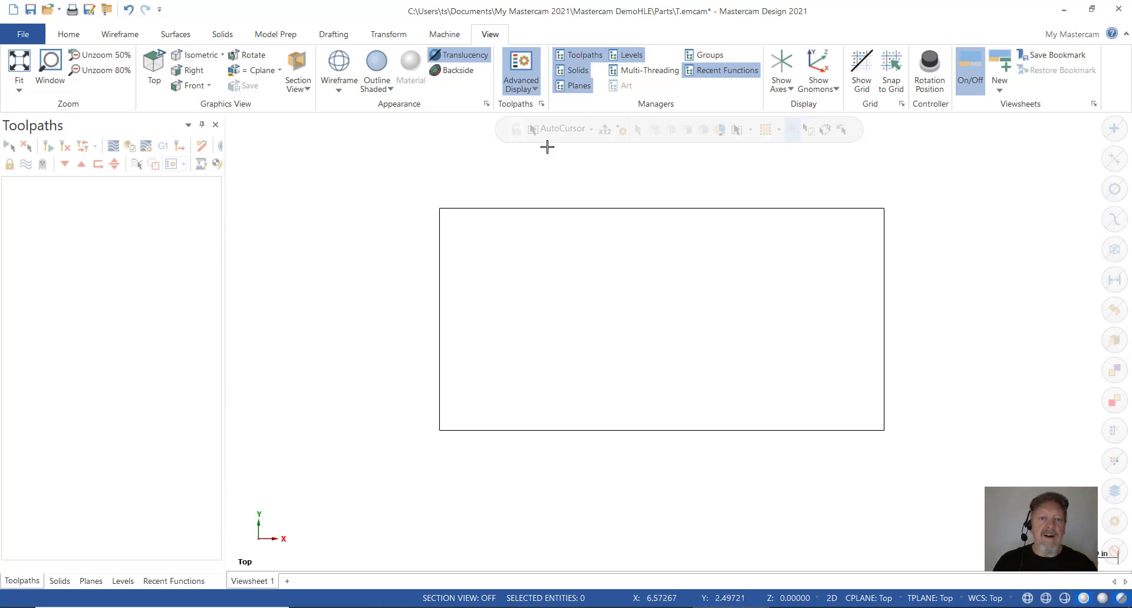
Add a mill machine group using the Default machine definition
{"action": "left_click", "coordinate": [439, 37]}
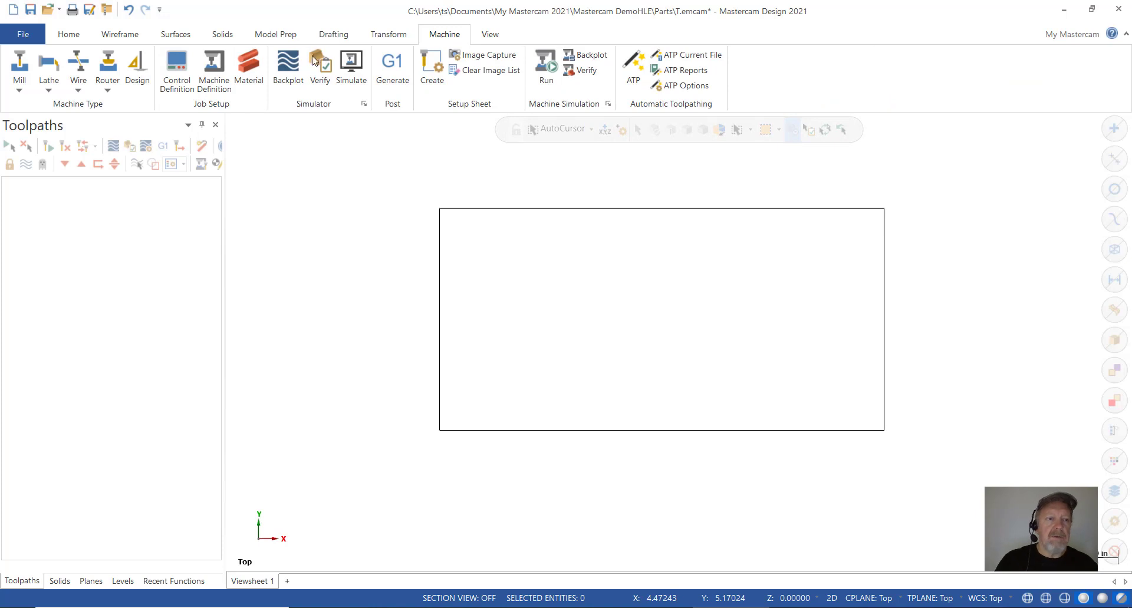
{"action": "left_click", "coordinate": [20, 70]}
{"action": "left_click", "coordinate": [20, 71]}
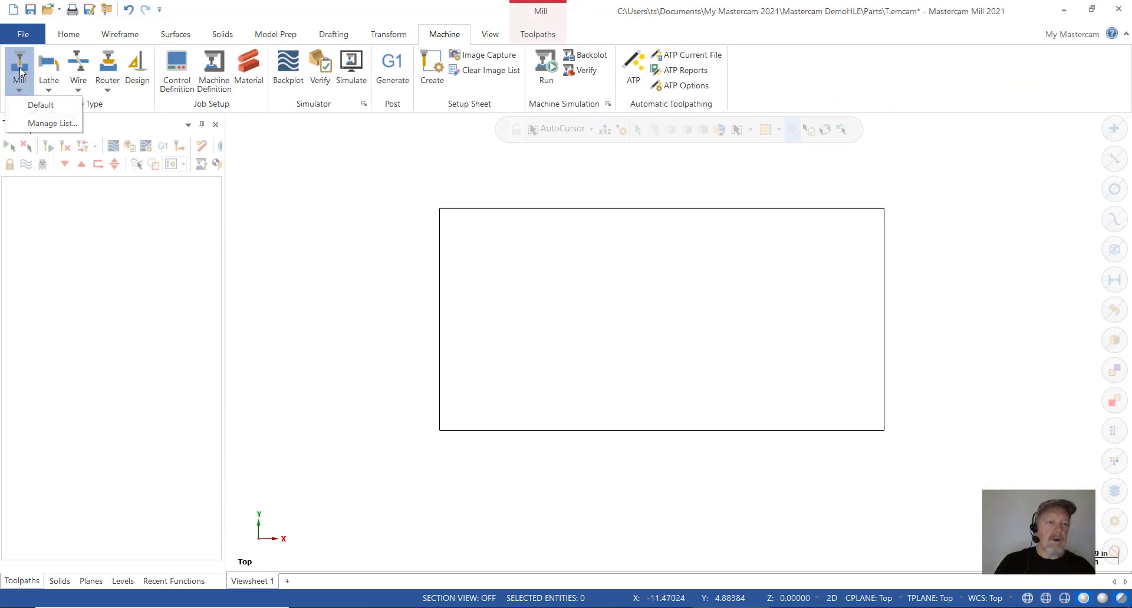
{"action": "left_click", "coordinate": [32, 106]}
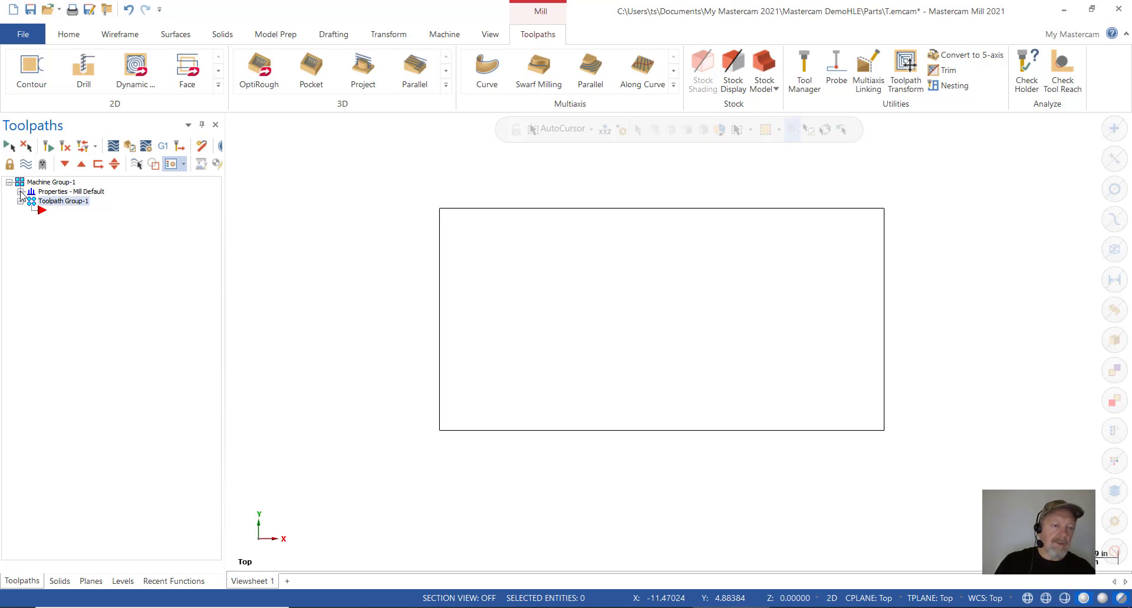
Rename the machine group as FACE in its file properties
{"action": "left_click", "coordinate": [20, 191]}
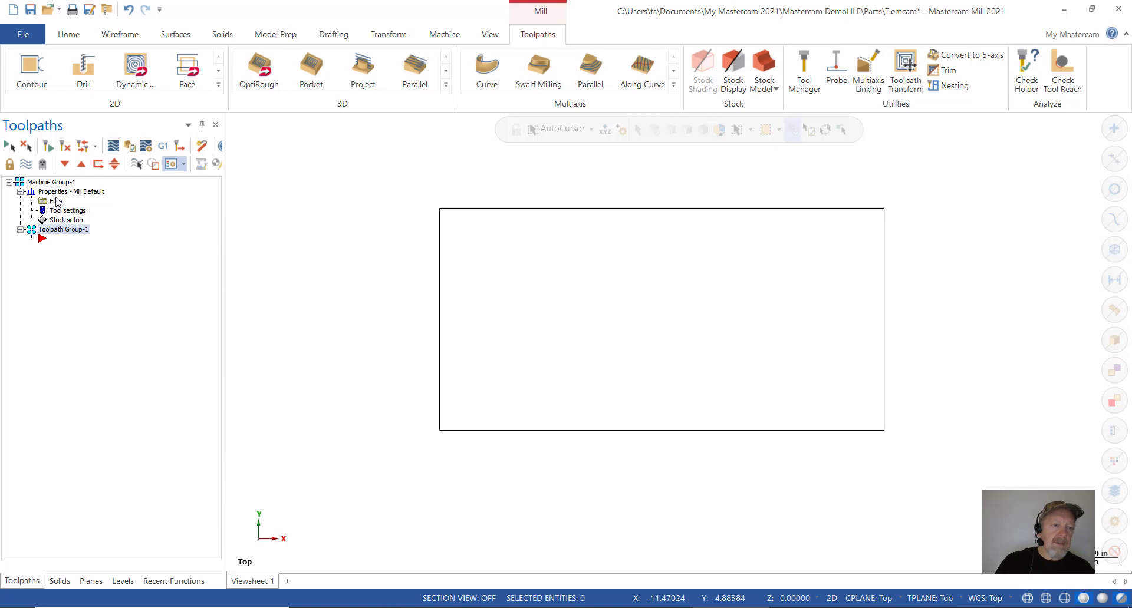
{"action": "double_click", "coordinate": [56, 201]}
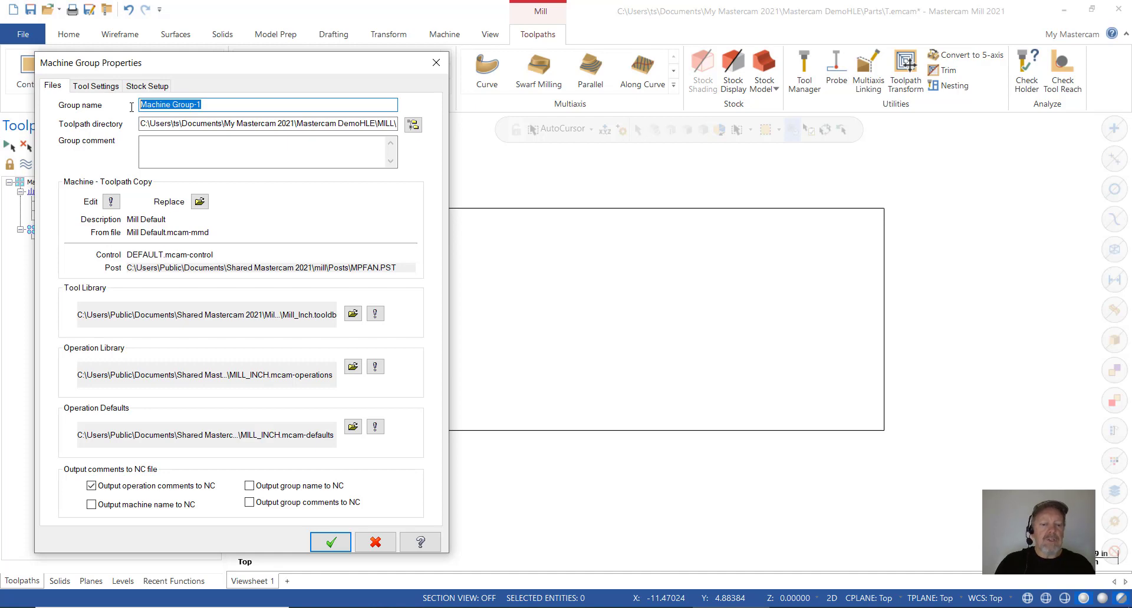
{"action": "type", "text": "FACE"}
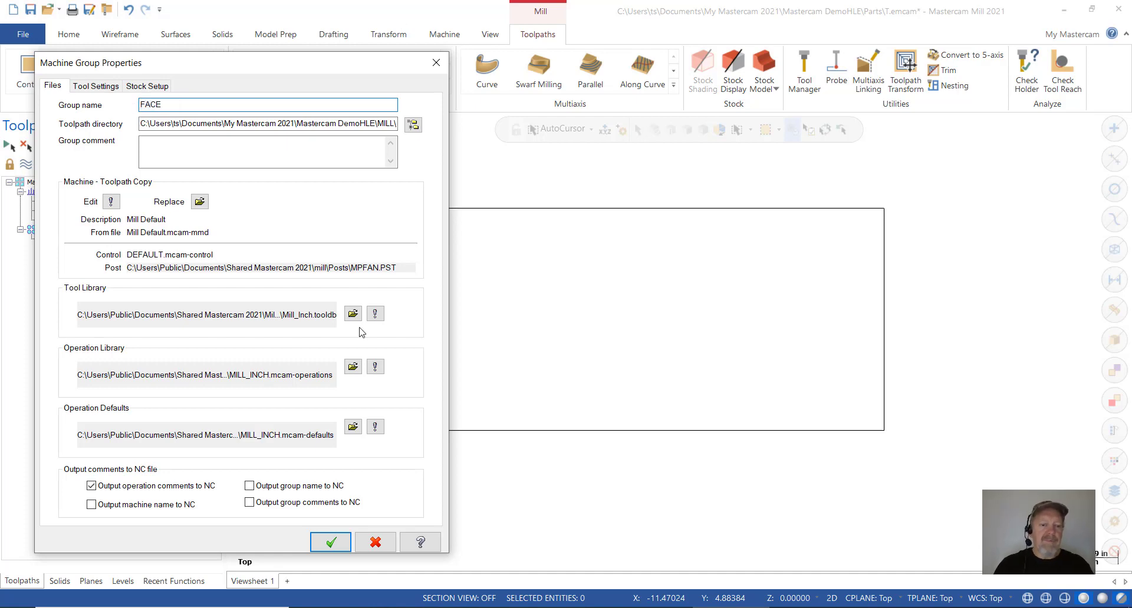
{"action": "left_click", "coordinate": [331, 541]}
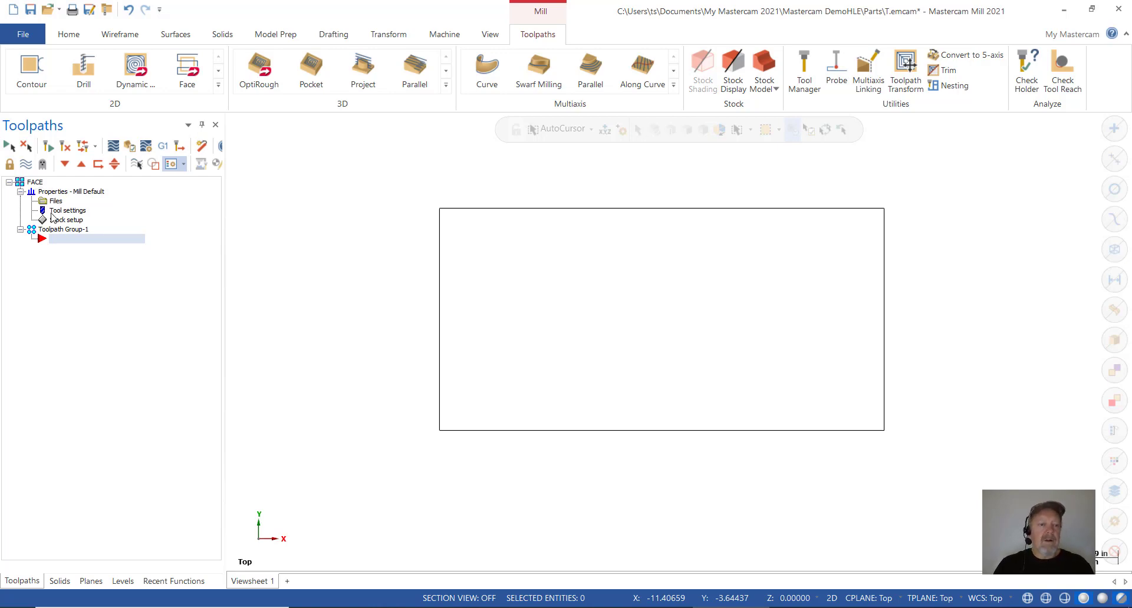
Add a Face mill toolpath to Toolpath Group-1, chain the whole rectangle as its geometry, and keep Facing as the toolpath type
{"action": "right_click", "coordinate": [65, 241]}
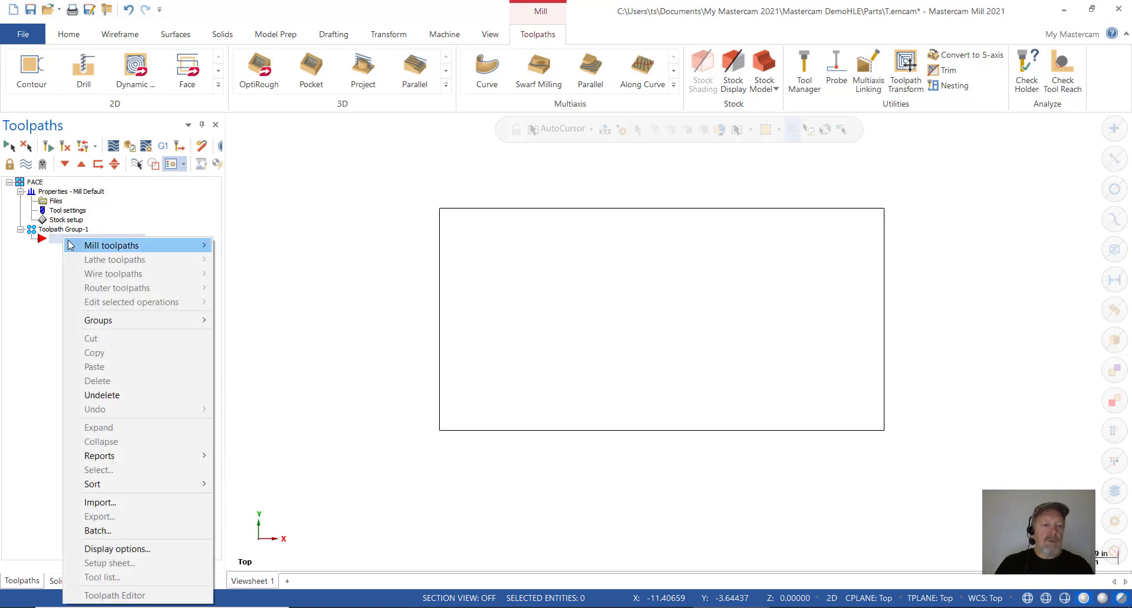
{"action": "mouse_move", "coordinate": [92, 251]}
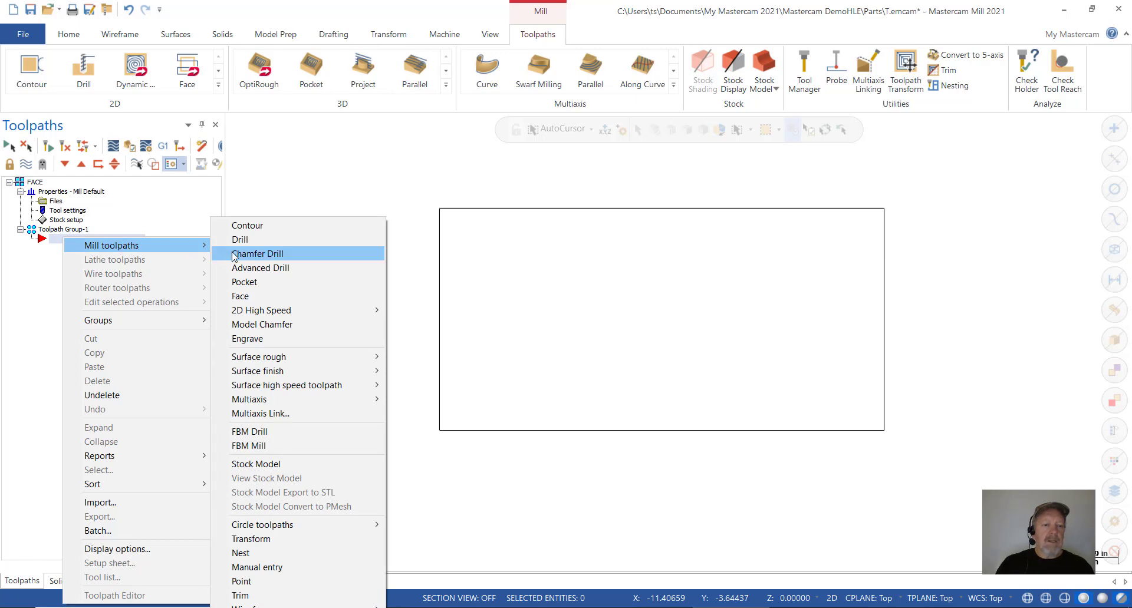
{"action": "left_click", "coordinate": [281, 296]}
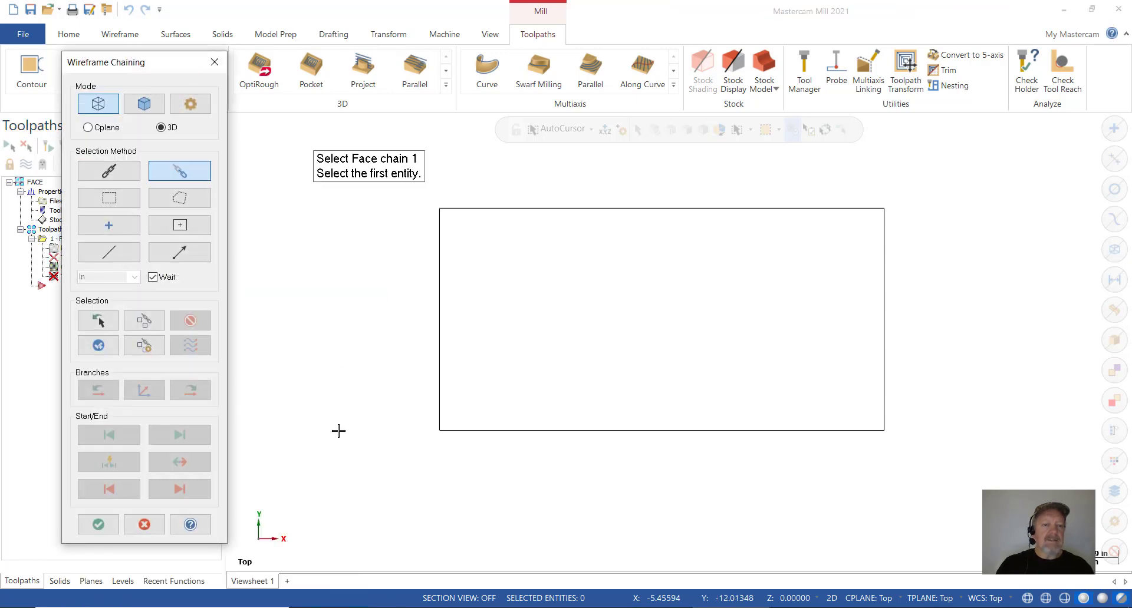
{"action": "left_click", "coordinate": [109, 171]}
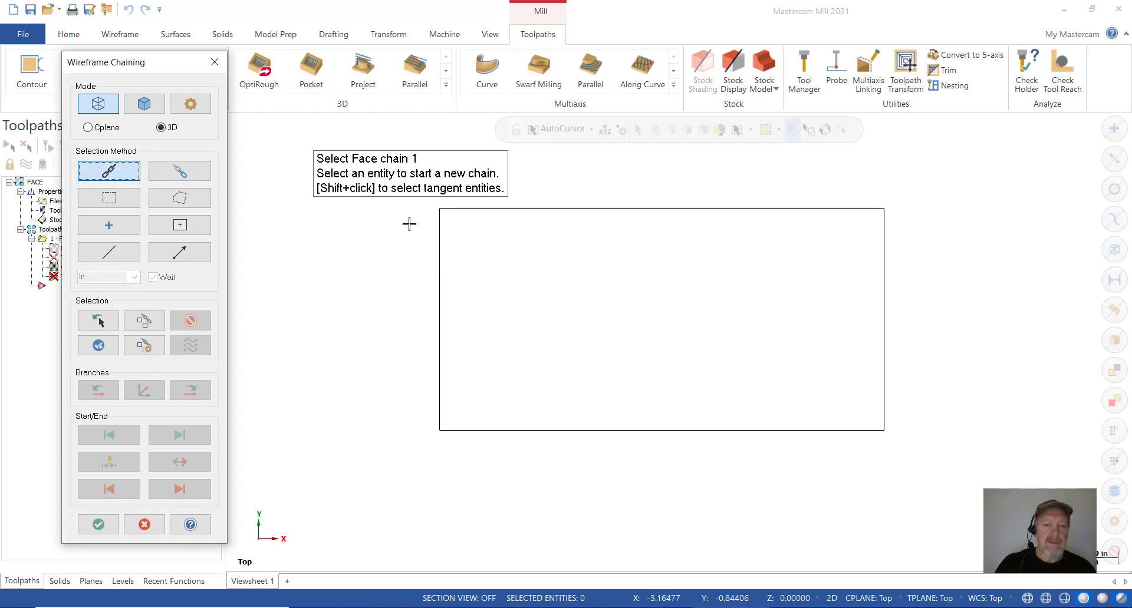
{"action": "left_click", "coordinate": [455, 209]}
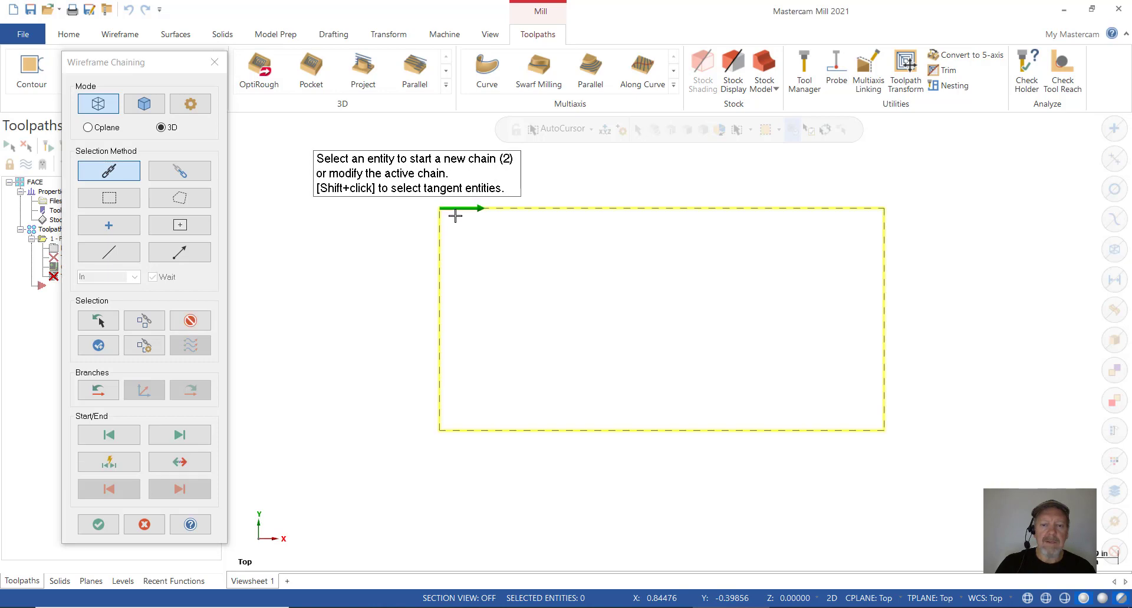
{"action": "left_click", "coordinate": [99, 524]}
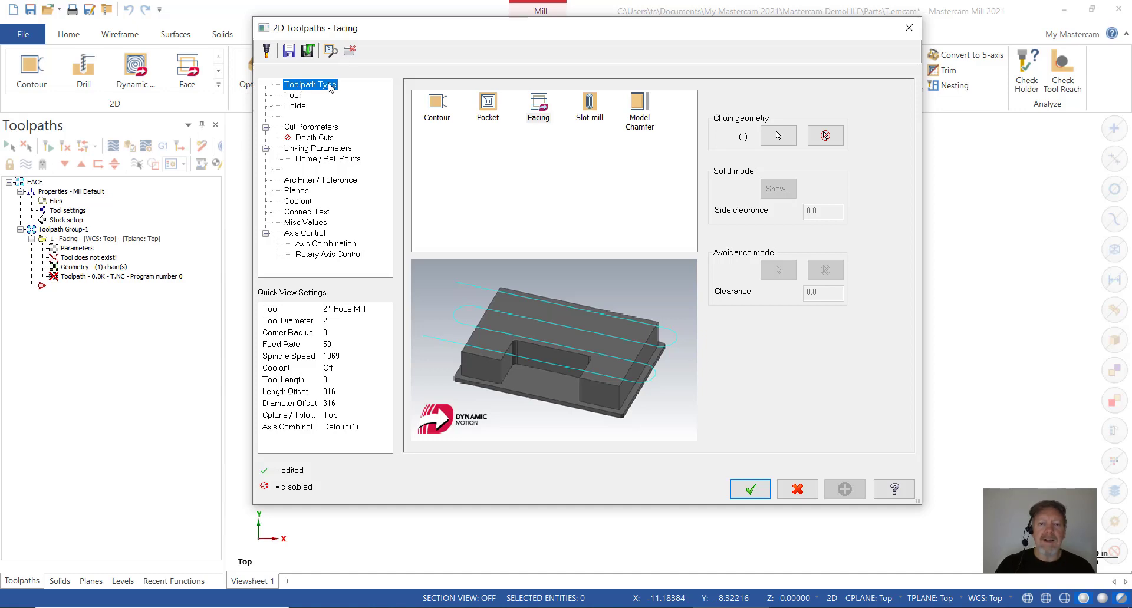
{"action": "left_click", "coordinate": [540, 111]}
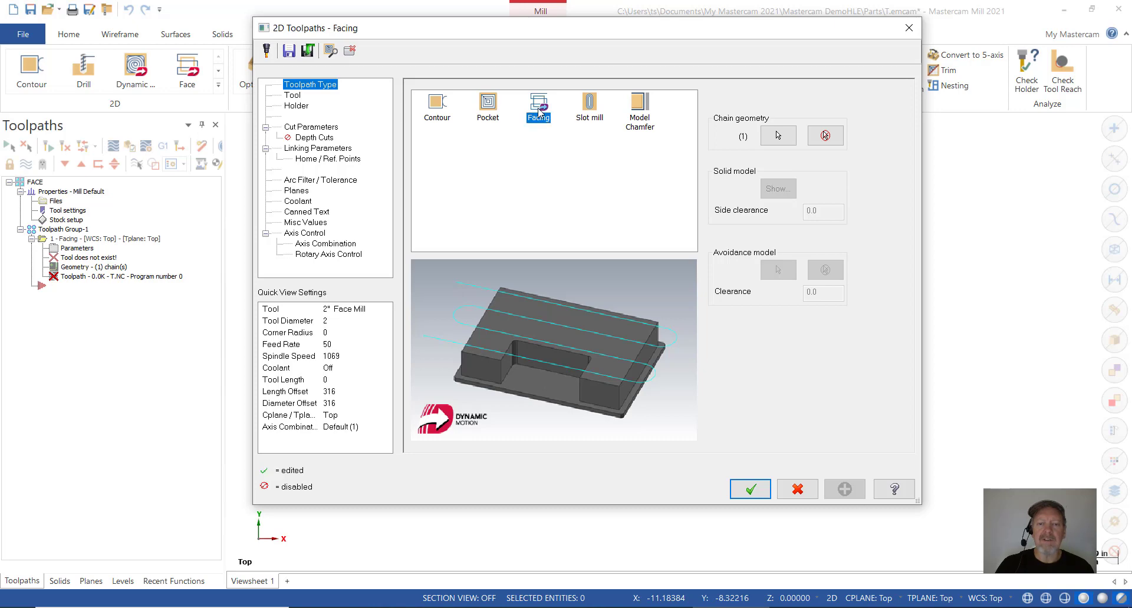
Choose the 4" FACE MILL from the Mill_Inch tool library for the facing toolpath, keeping the face mill tool filter
{"action": "left_click", "coordinate": [293, 96]}
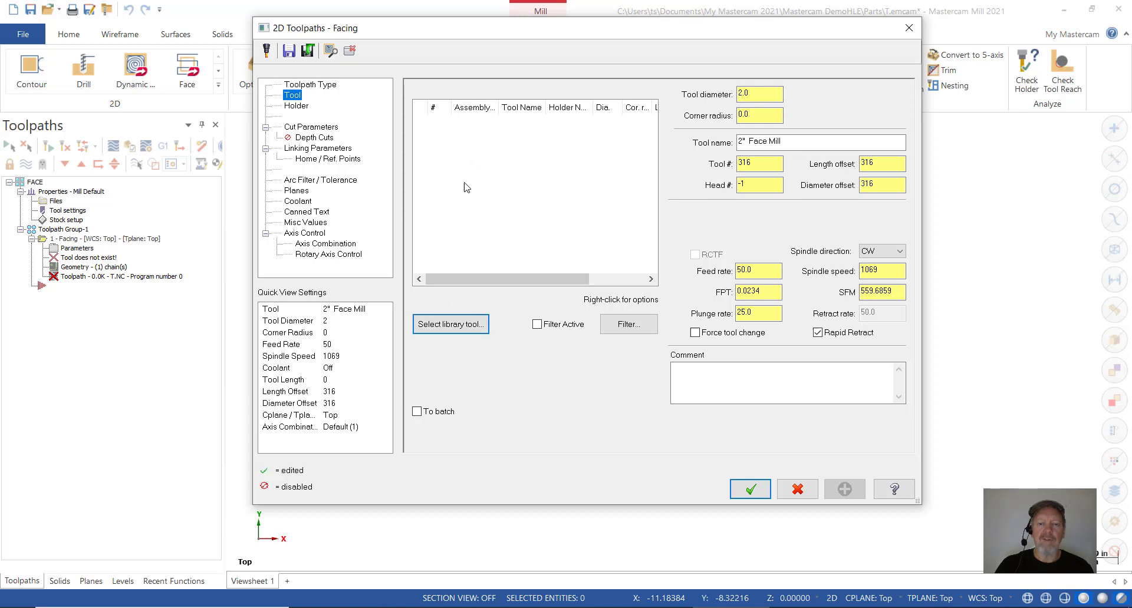
{"action": "left_click", "coordinate": [459, 329]}
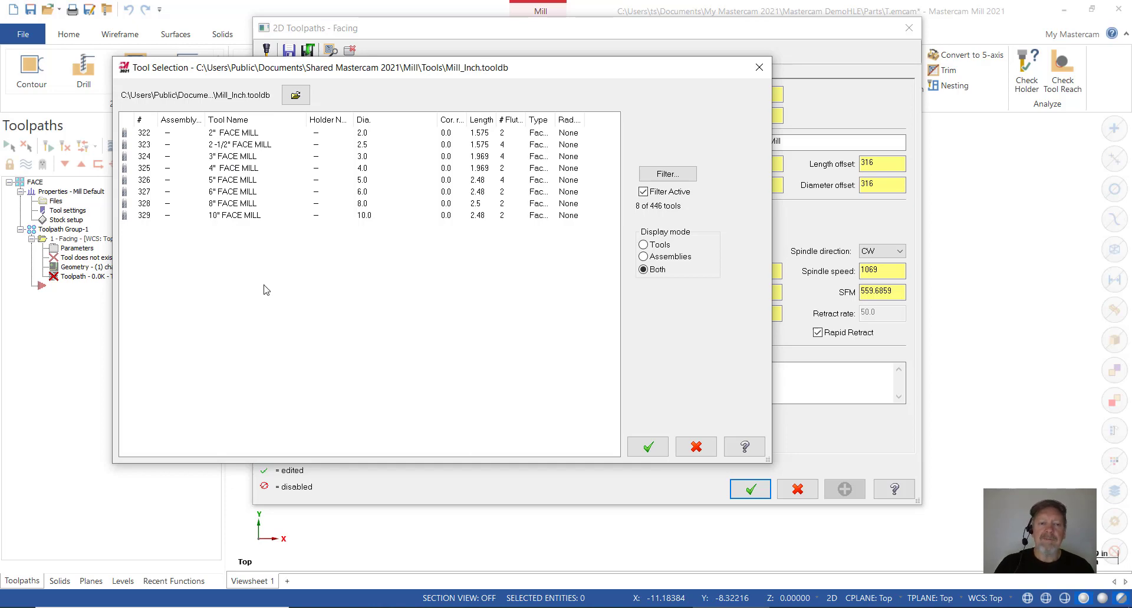
{"action": "left_click", "coordinate": [666, 175]}
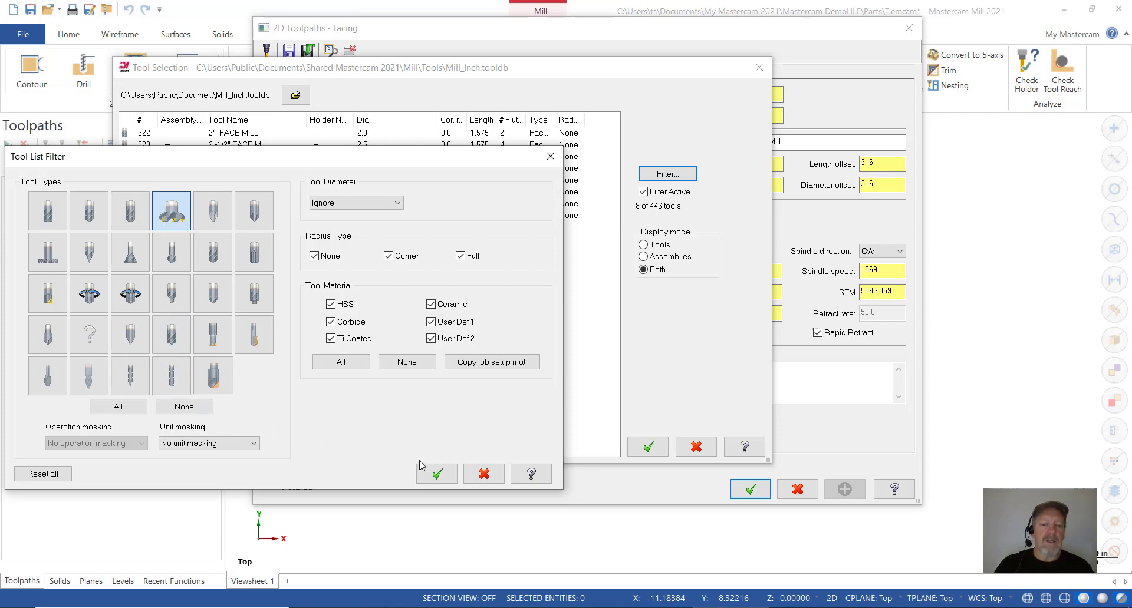
{"action": "left_click", "coordinate": [436, 474]}
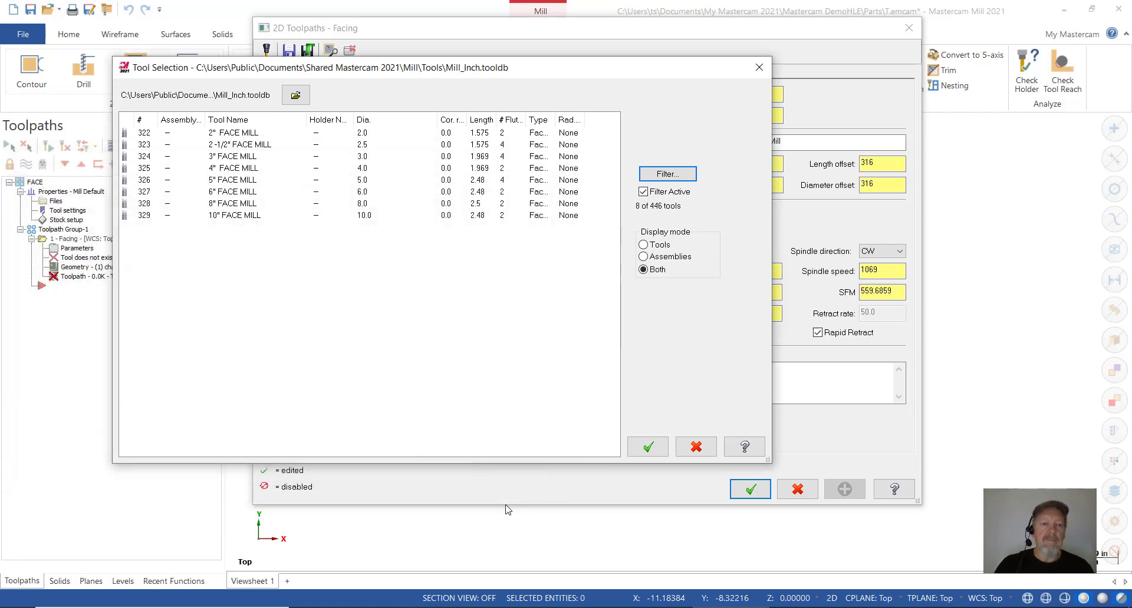
{"action": "left_click", "coordinate": [240, 169]}
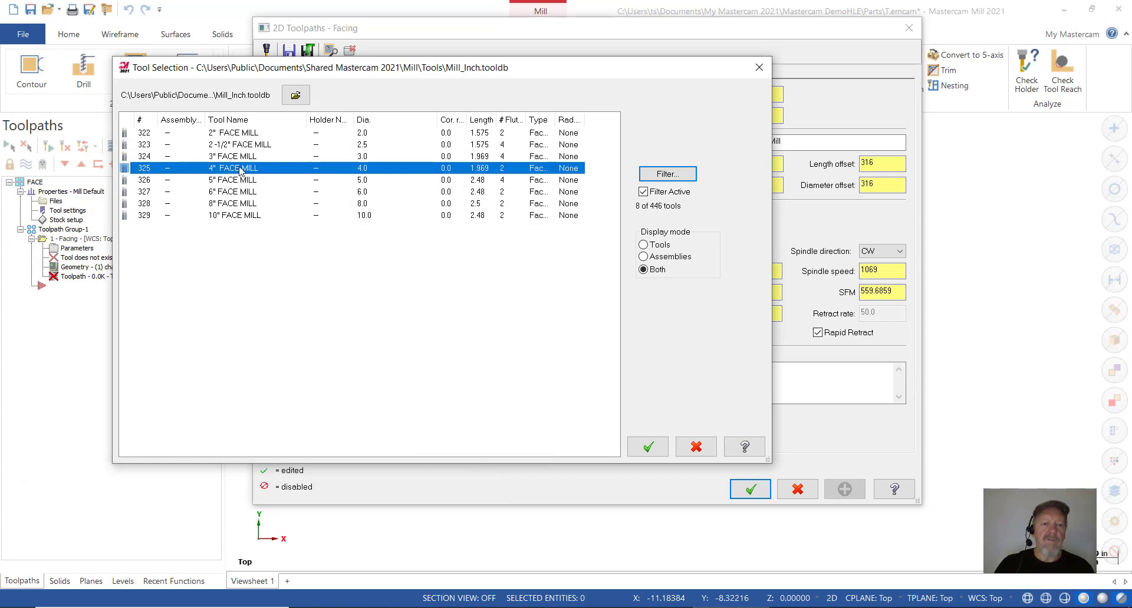
{"action": "left_click", "coordinate": [648, 448]}
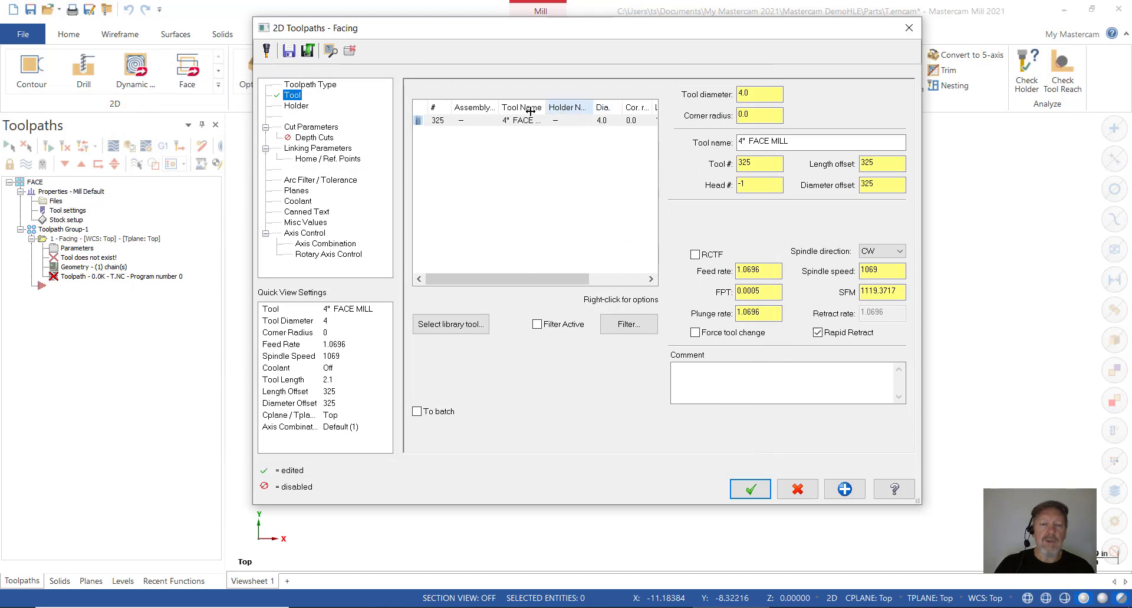
Examine the 4" face mill's geometry definition, including its diameters, lengths, chamfer angle and non-cutting dimensions
{"action": "double_click", "coordinate": [494, 122]}
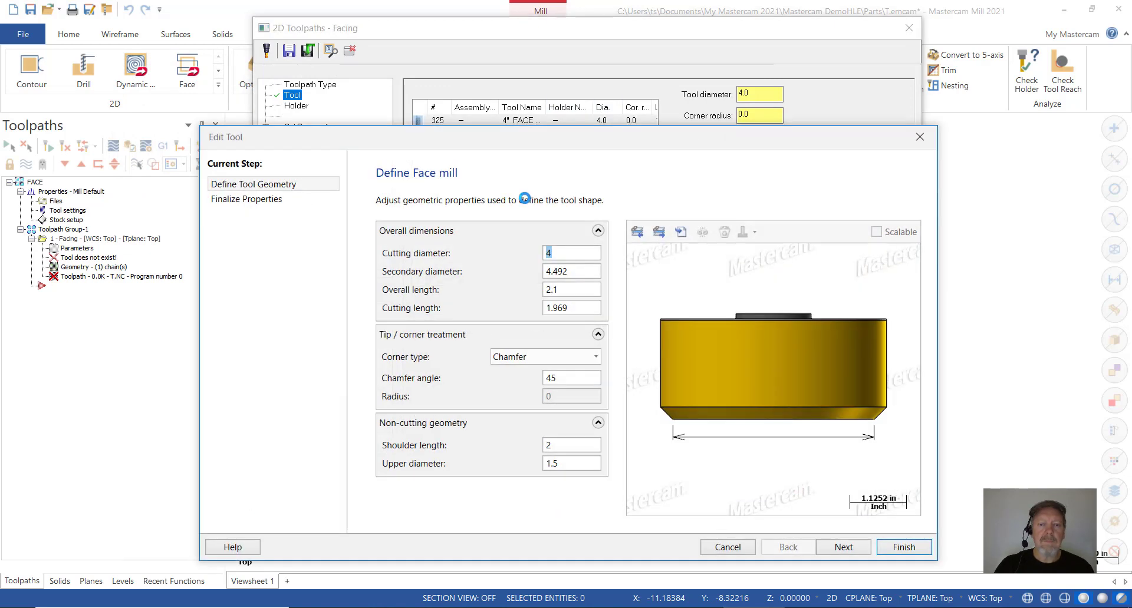
{"action": "left_click_drag", "start_coordinate": [542, 144], "coordinate": [510, 82]}
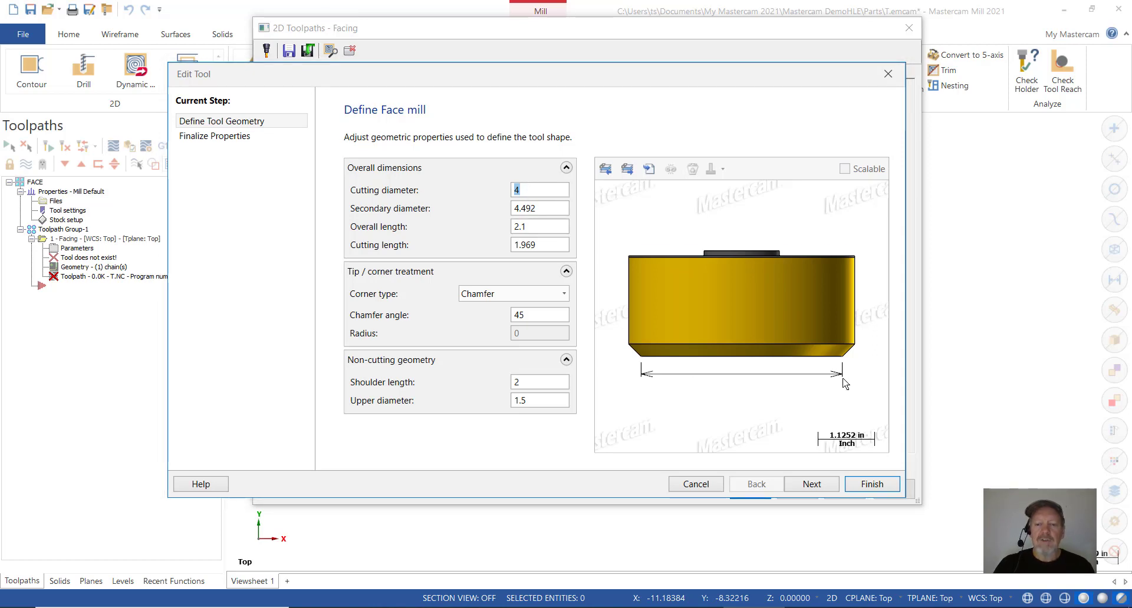
{"action": "left_click", "coordinate": [557, 207]}
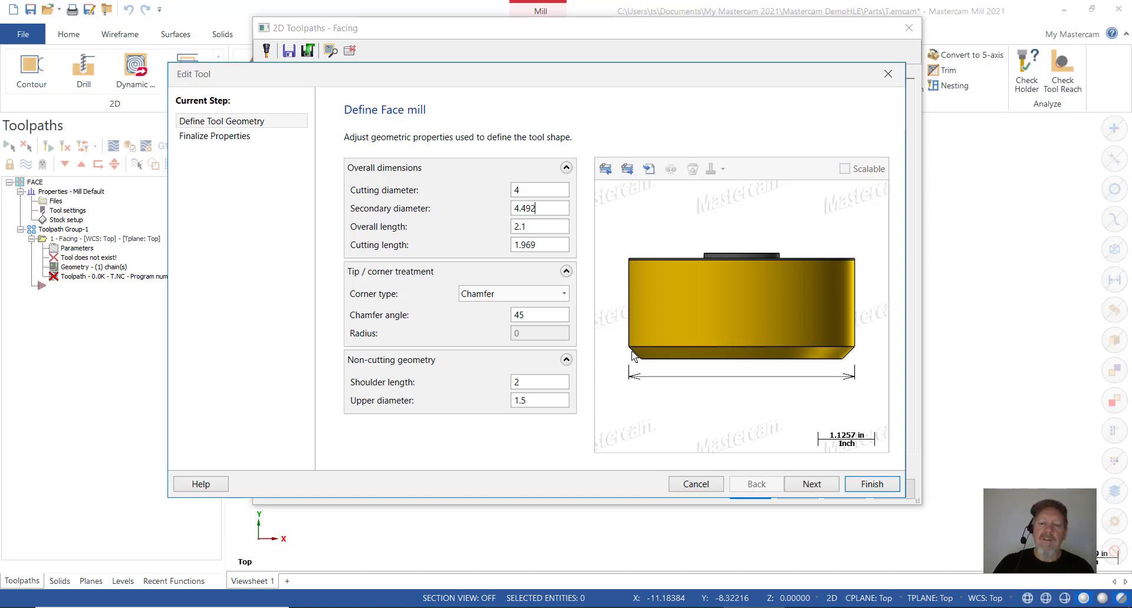
{"action": "left_click", "coordinate": [549, 228]}
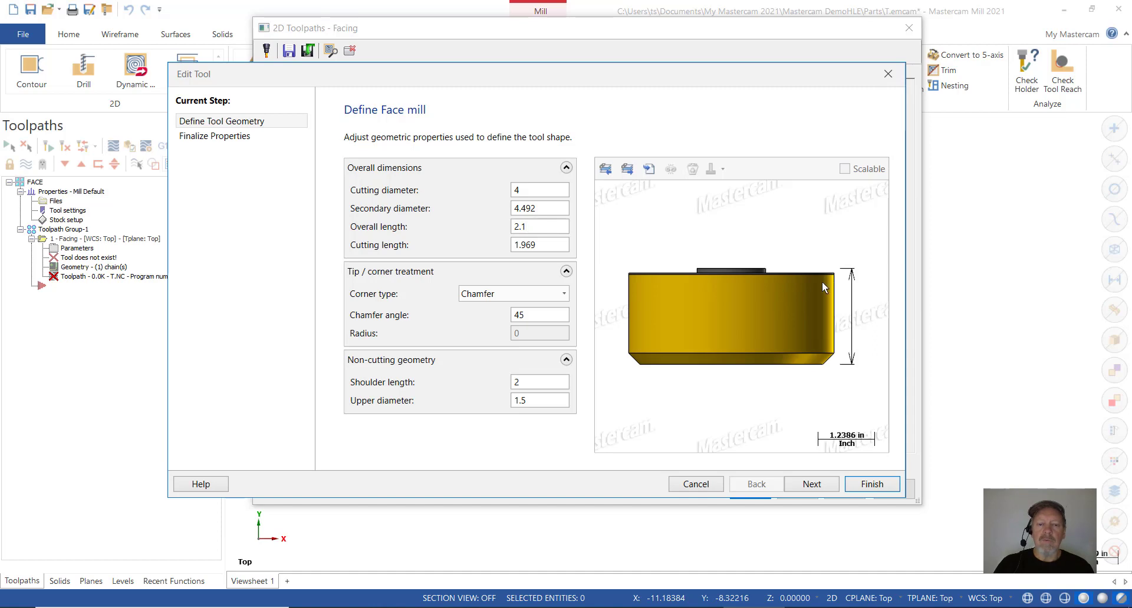
{"action": "left_click", "coordinate": [548, 245]}
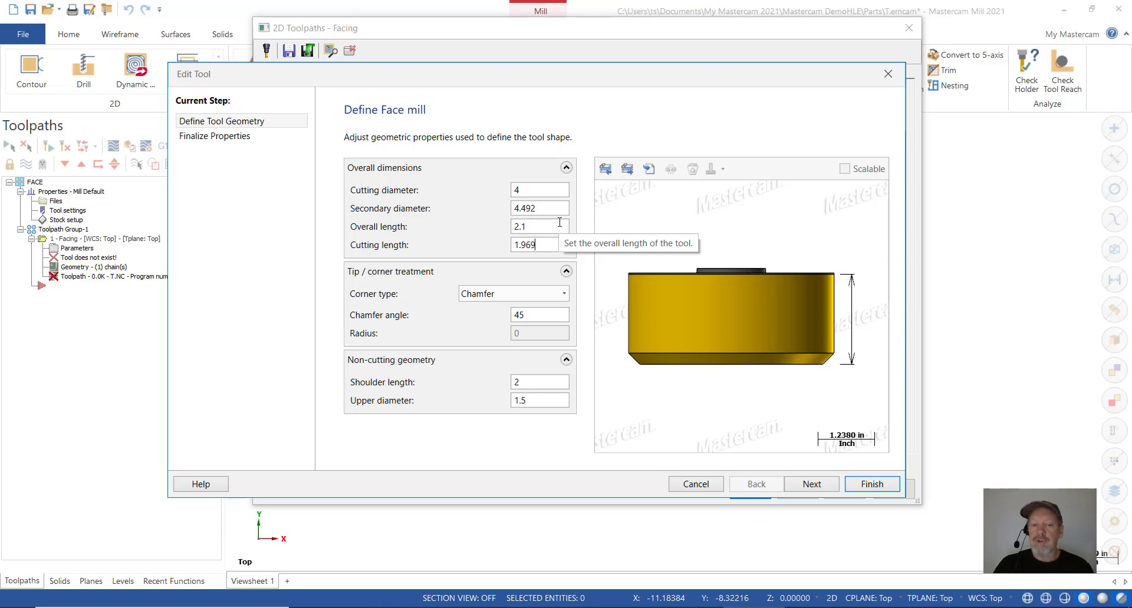
{"action": "left_click", "coordinate": [547, 312]}
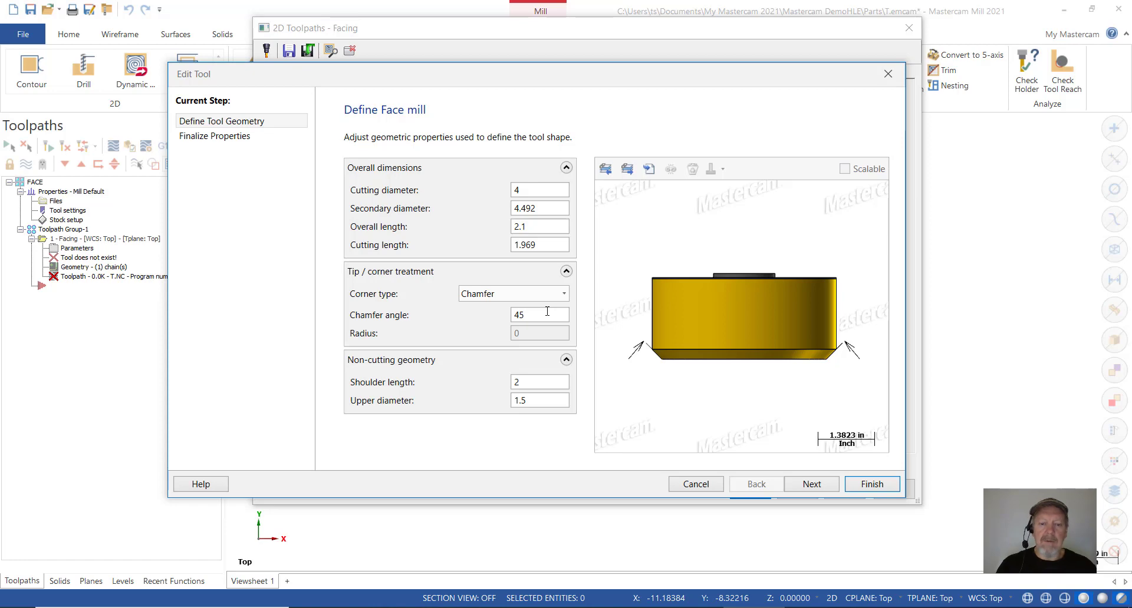
{"action": "left_click", "coordinate": [543, 382]}
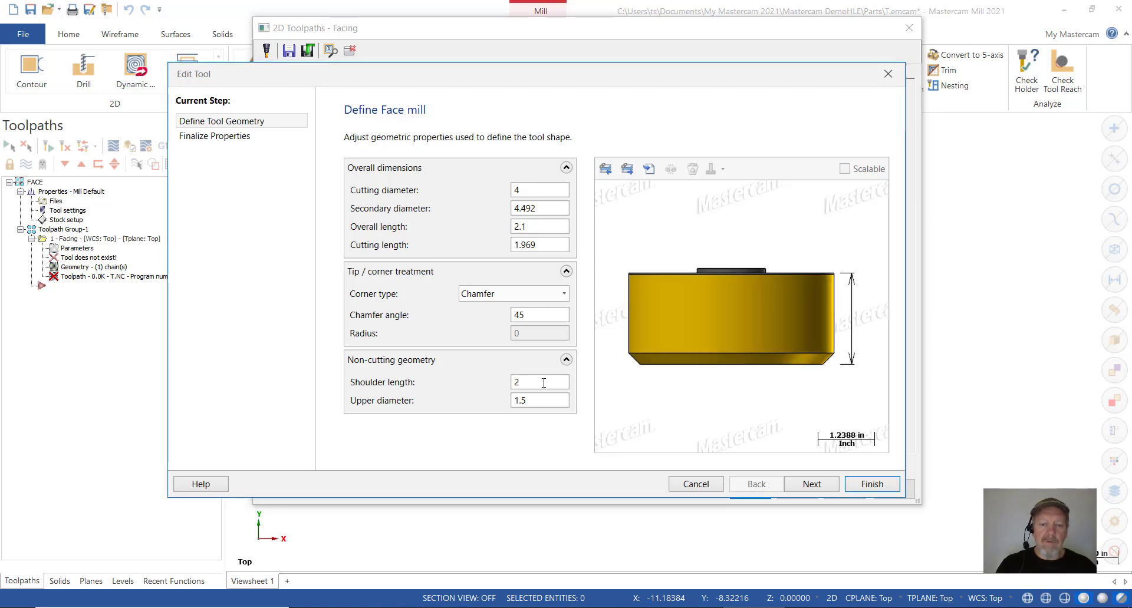
{"action": "left_click", "coordinate": [546, 402]}
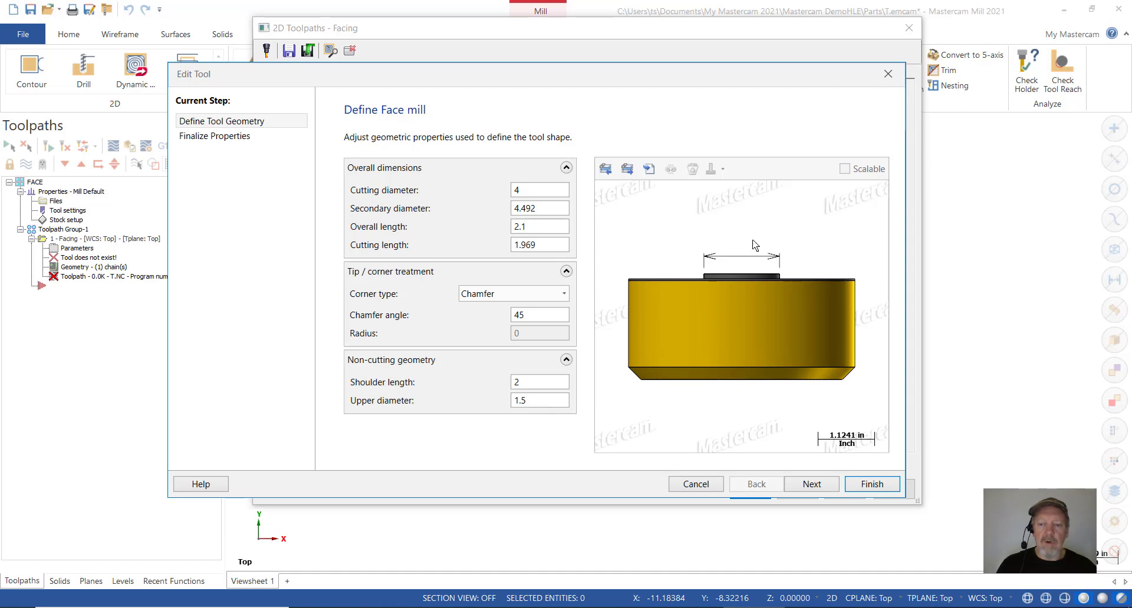
Set the face mill's tool number to 1 in its final properties and finish editing the tool
{"action": "left_click", "coordinate": [811, 484]}
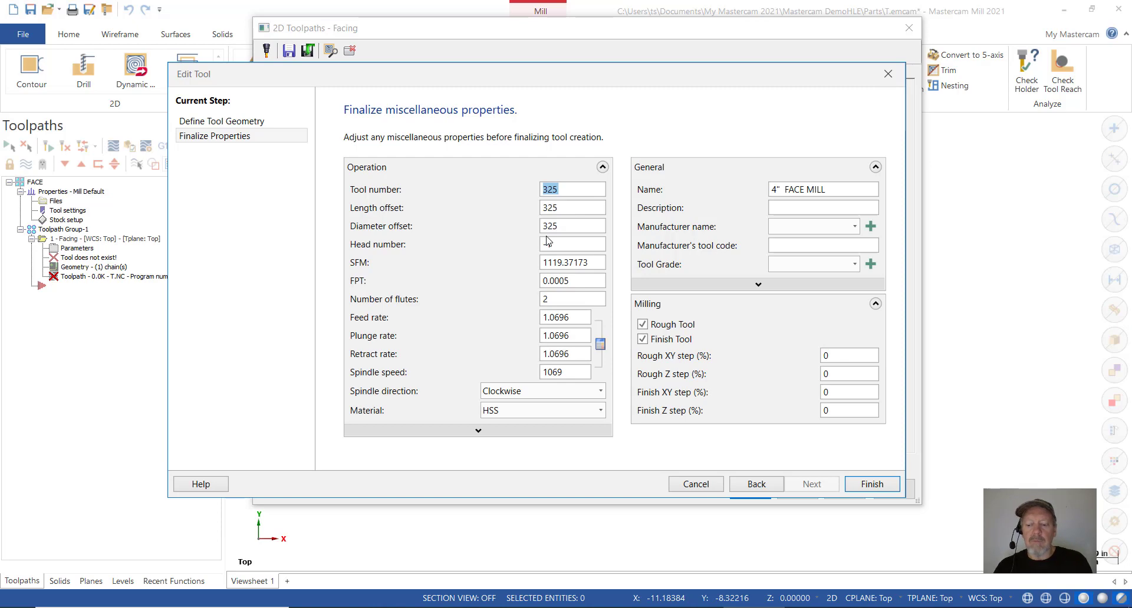
{"action": "type", "text": "1"}
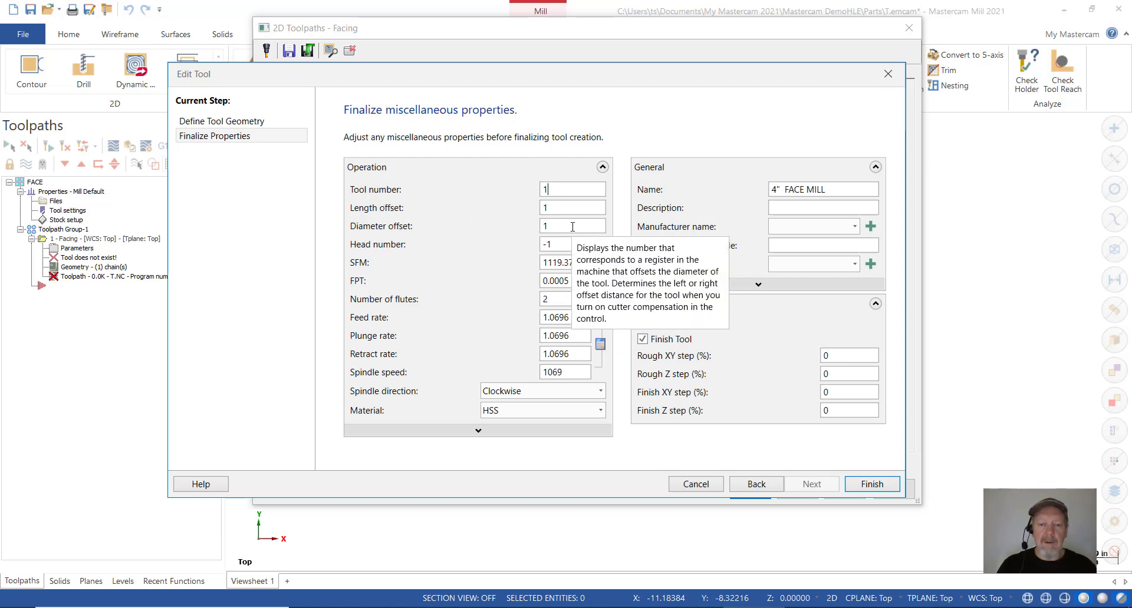
{"action": "left_click_drag", "start_coordinate": [834, 186], "coordinate": [769, 191]}
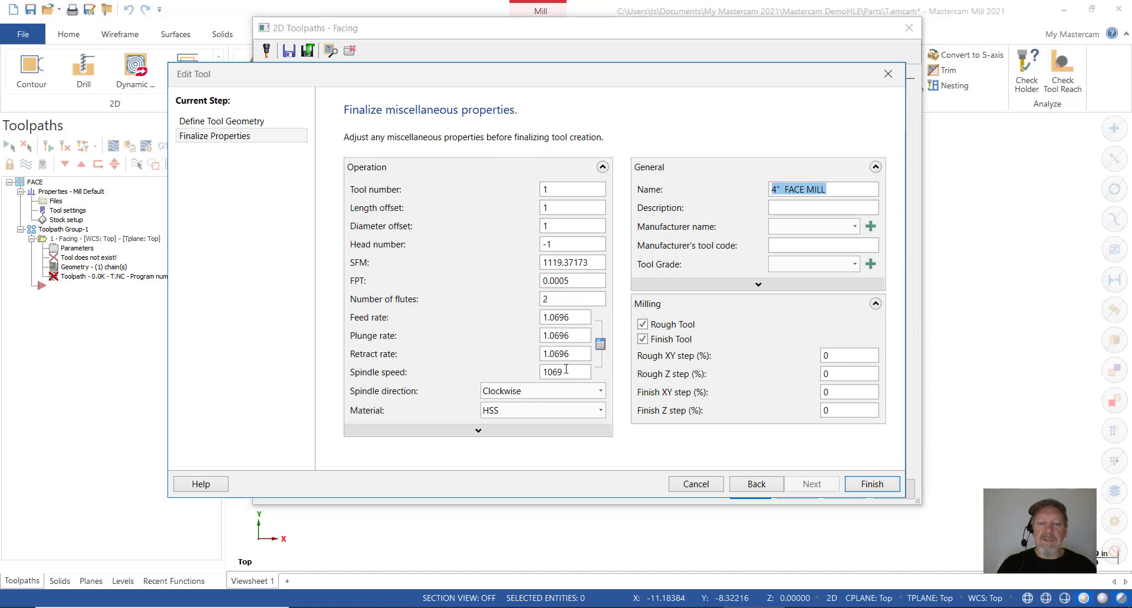
{"action": "left_click", "coordinate": [875, 487]}
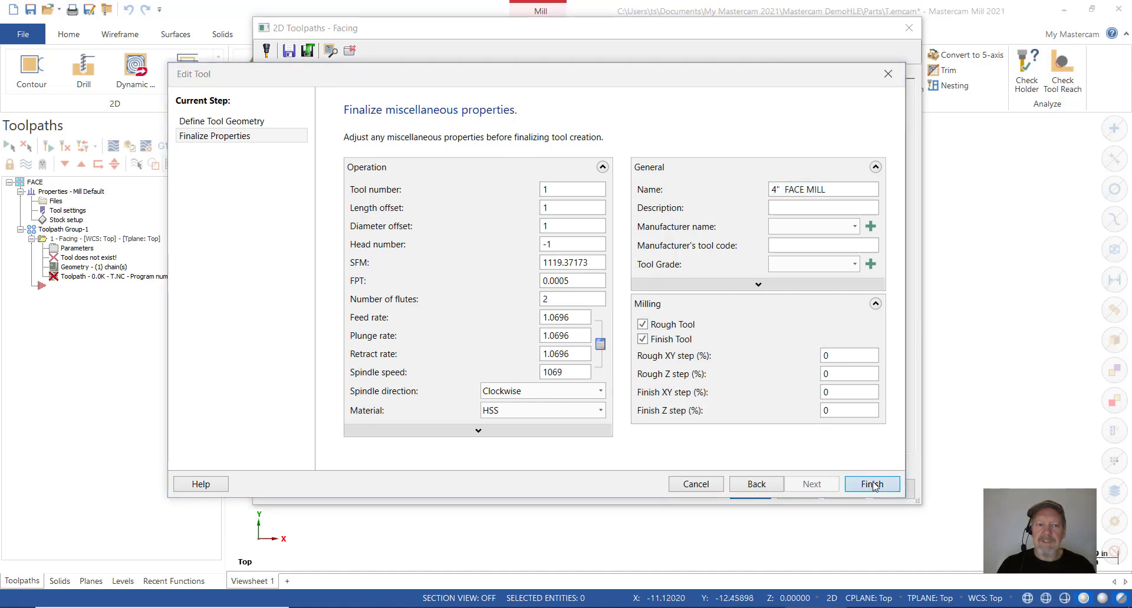
{"action": "left_click", "coordinate": [873, 485]}
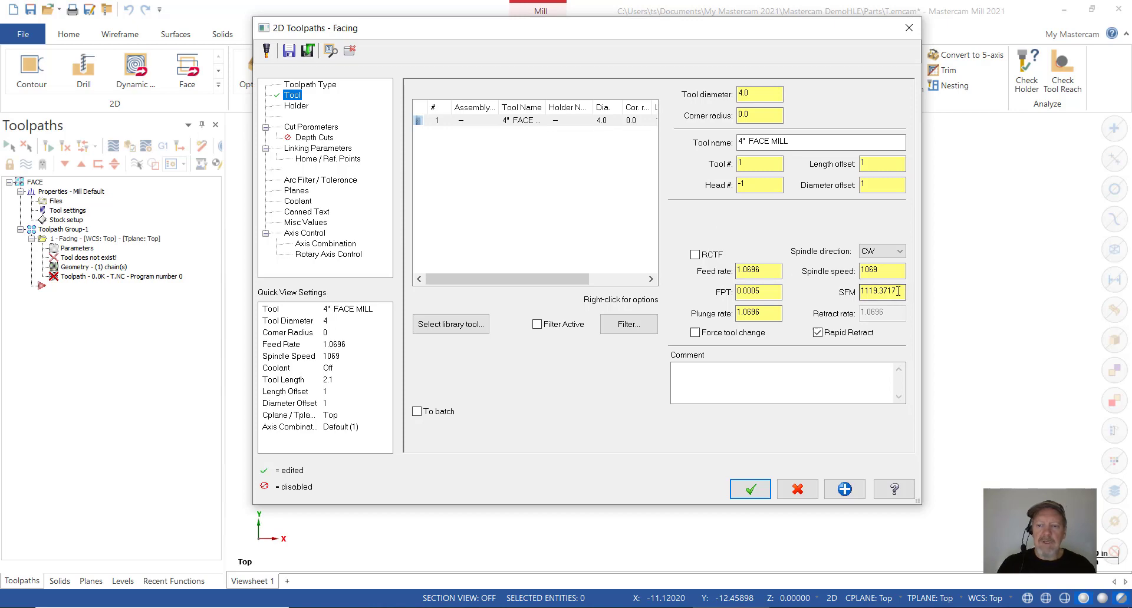
Set the facing toolpath's cutting speed to 600 SFM and its feed rate to 30
{"action": "left_click_drag", "start_coordinate": [898, 291], "coordinate": [856, 295]}
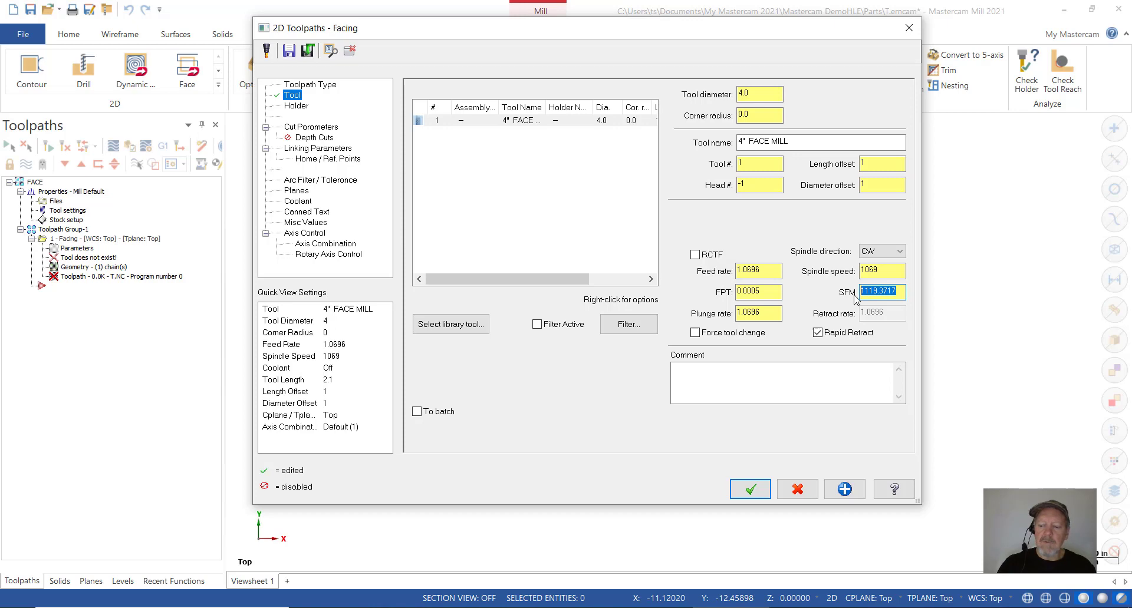
{"action": "type", "text": "6"}
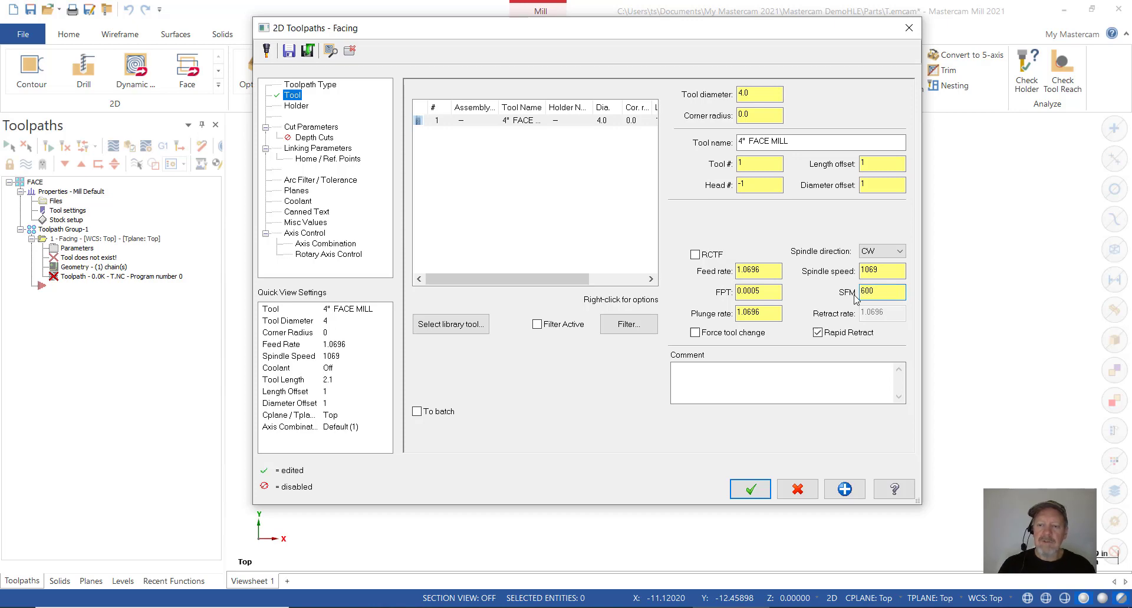
{"action": "type", "text": "00"}
{"action": "key", "text": "Return"}
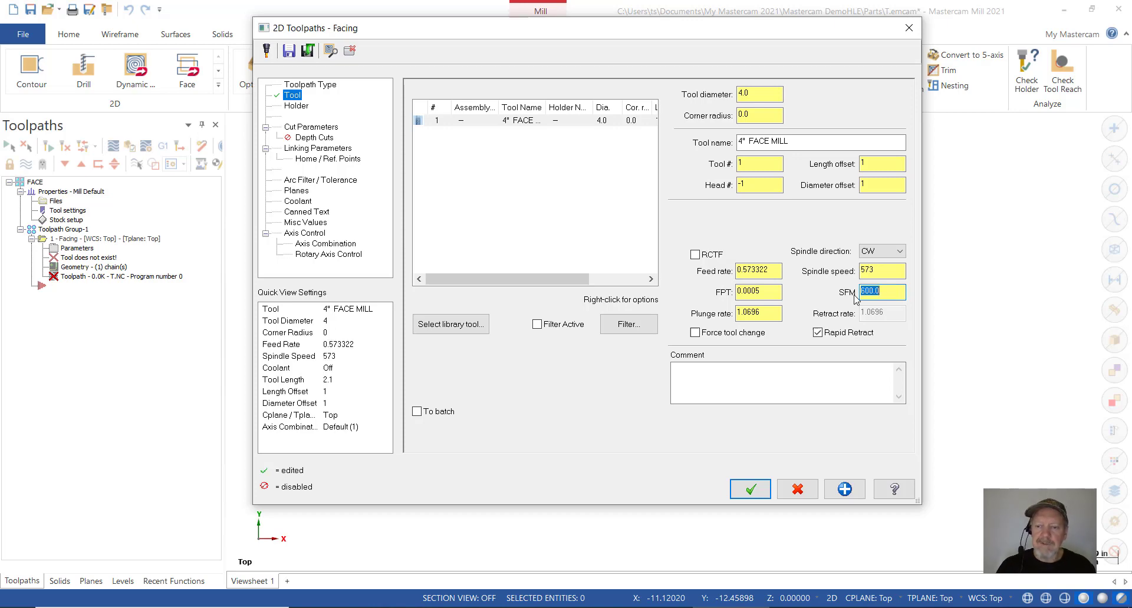
{"action": "left_click_drag", "start_coordinate": [883, 272], "coordinate": [851, 274]}
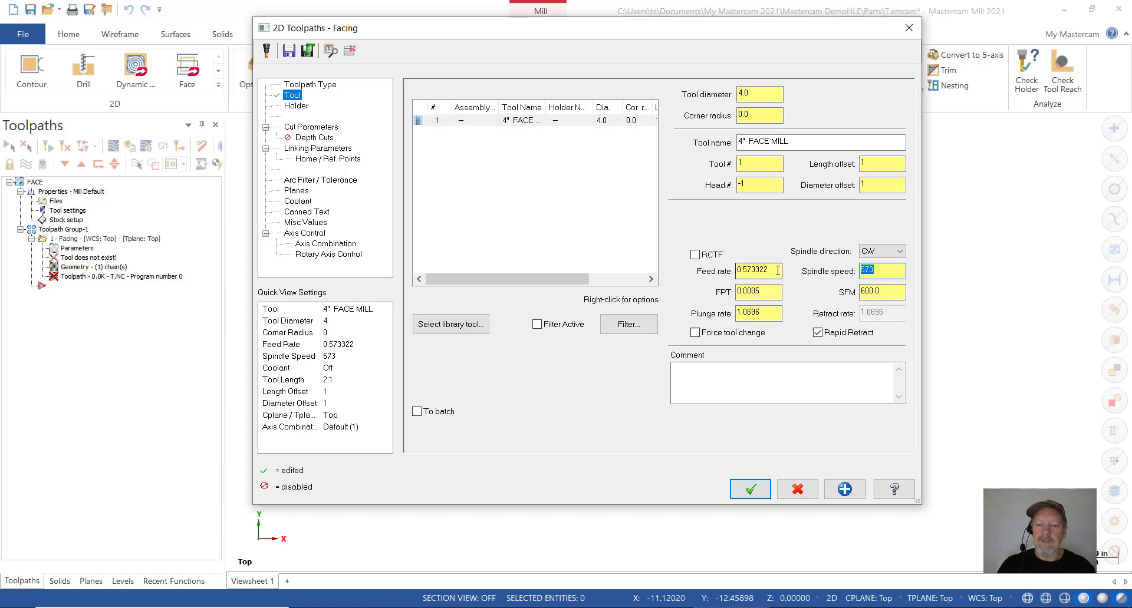
{"action": "left_click_drag", "start_coordinate": [775, 272], "coordinate": [692, 278]}
{"action": "type", "text": "30"}
{"action": "key", "text": "Return"}
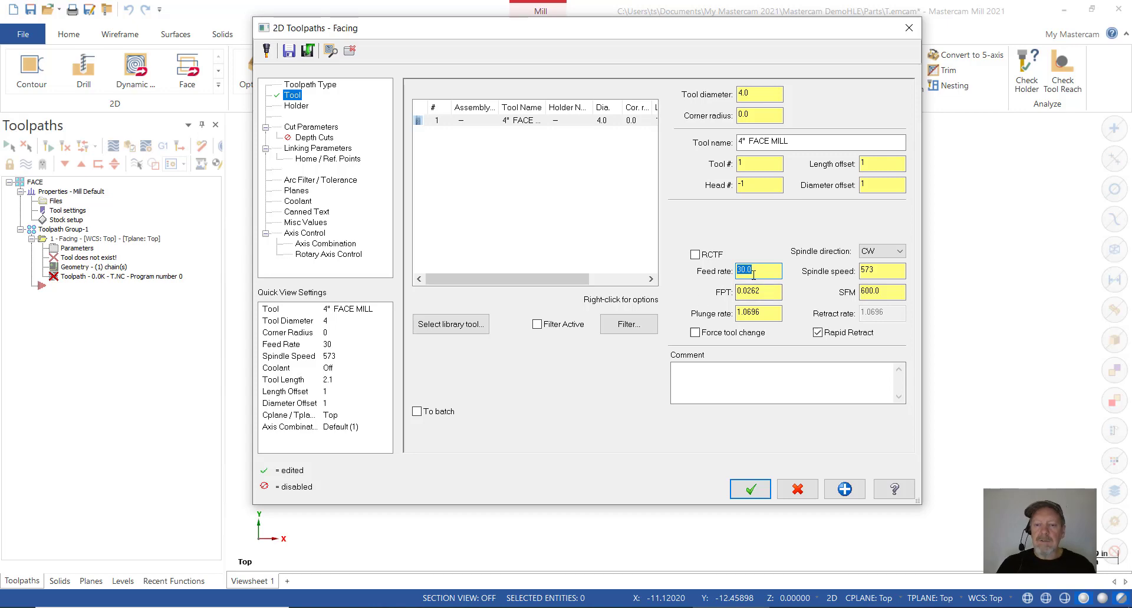
Set the facing toolpath's plunge rate to 50 and enter FACE as its comment
{"action": "left_click_drag", "start_coordinate": [777, 313], "coordinate": [729, 317]}
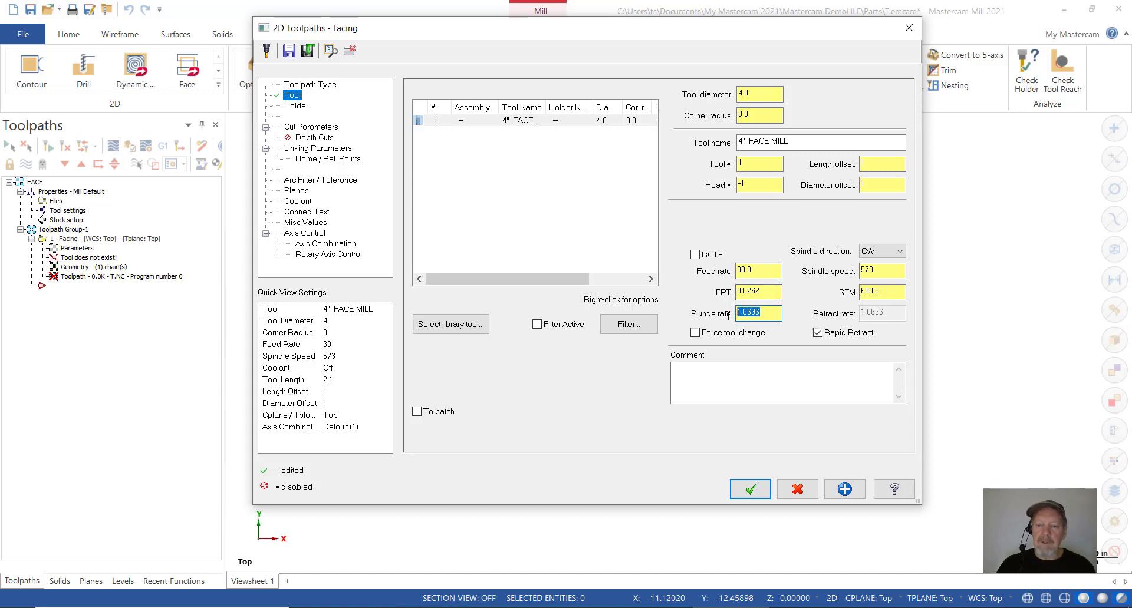
{"action": "type", "text": "5"}
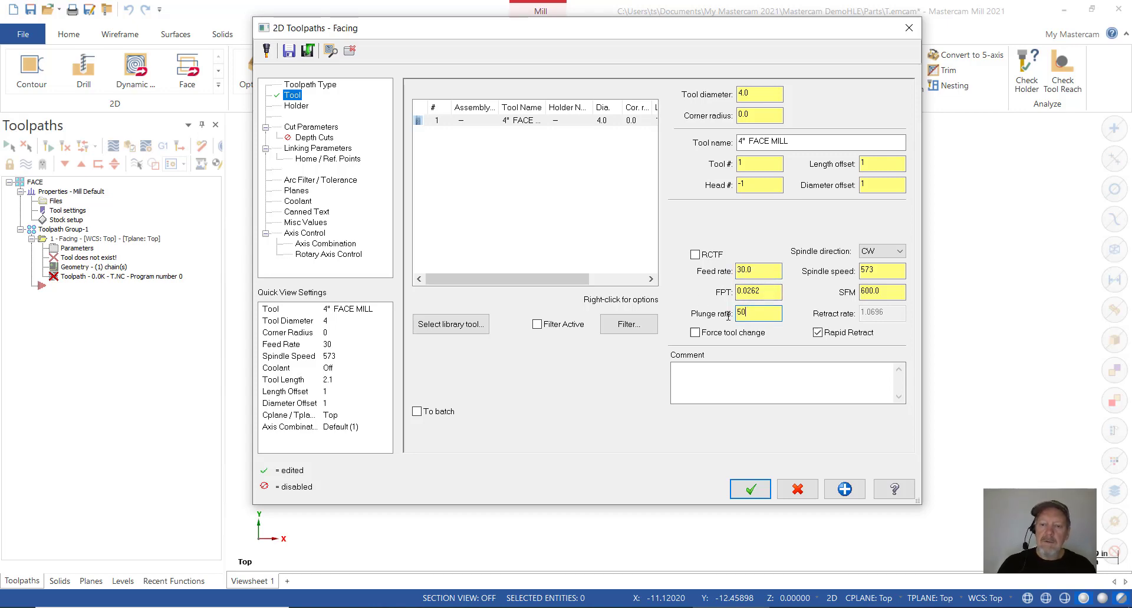
{"action": "type", "text": "0"}
{"action": "key", "text": "Return"}
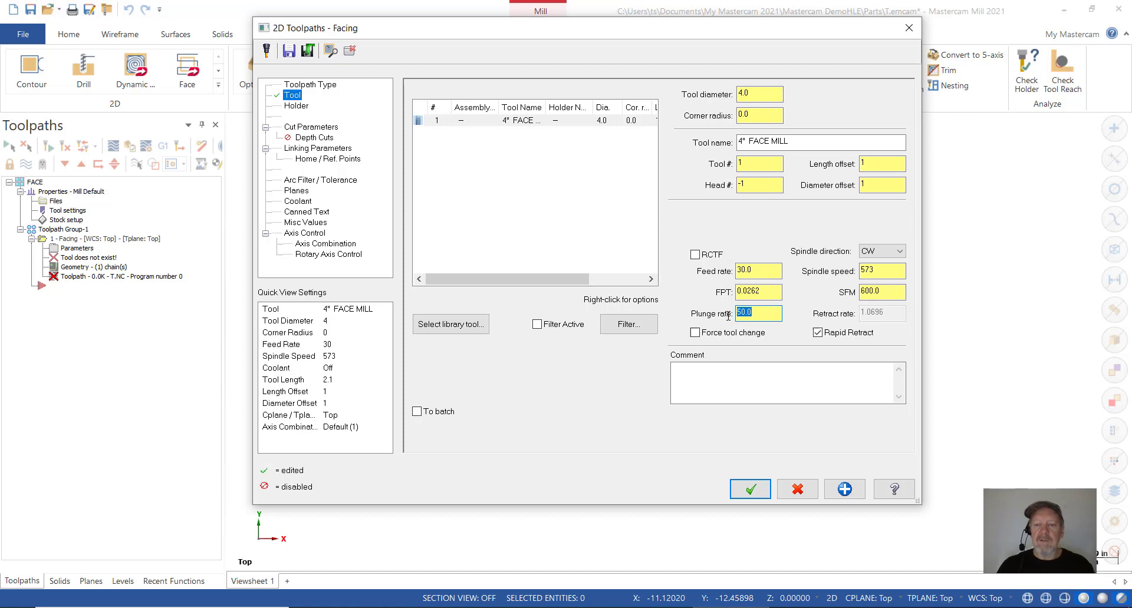
{"action": "left_click", "coordinate": [745, 371]}
{"action": "type", "text": "FACE"}
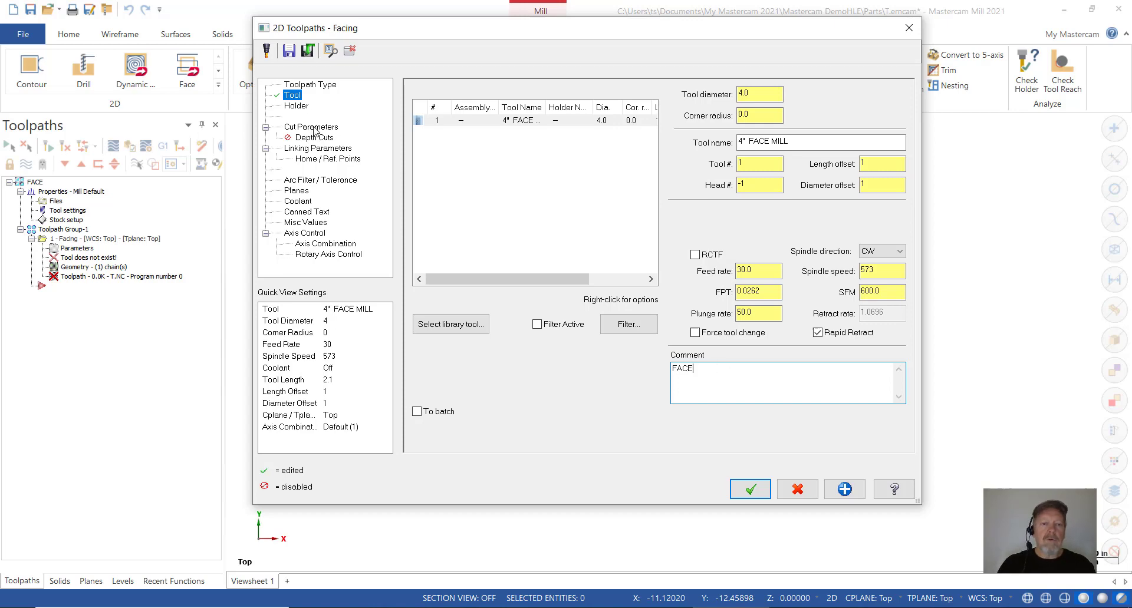
Set the stock to leave on floors to 0 in the facing toolpath's cut parameters
{"action": "left_click", "coordinate": [315, 128]}
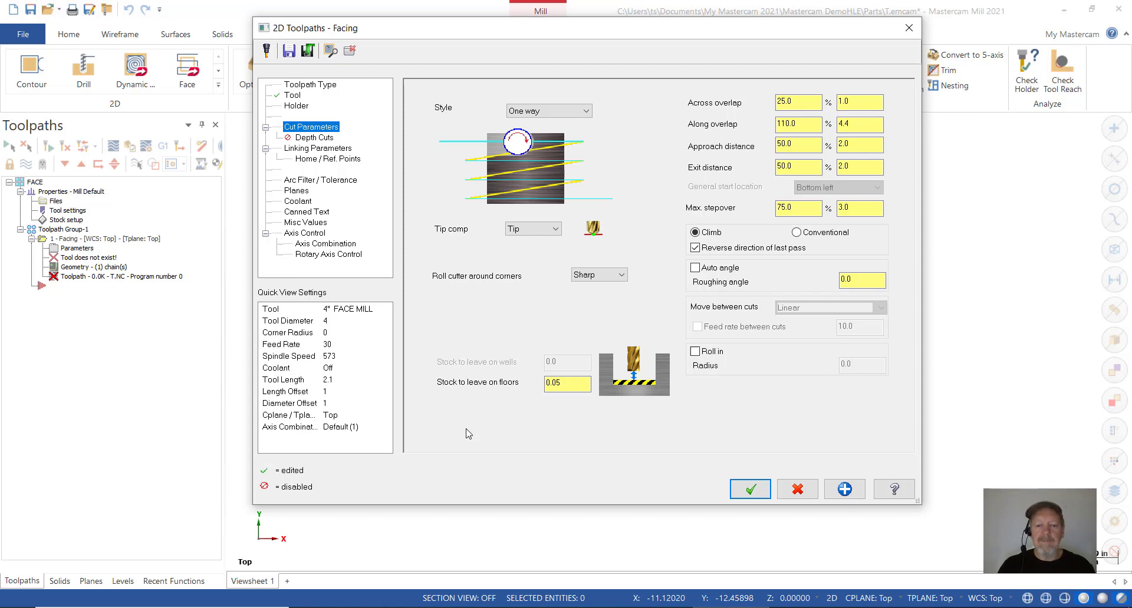
{"action": "double_click", "coordinate": [565, 384]}
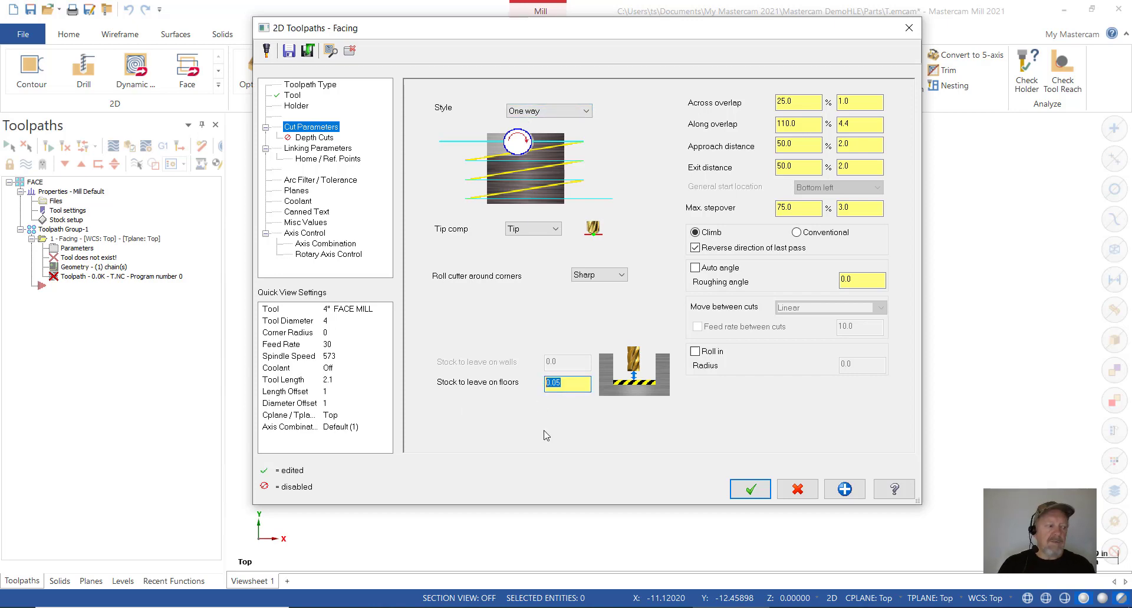
{"action": "type", "text": "0"}
{"action": "key", "text": "Return"}
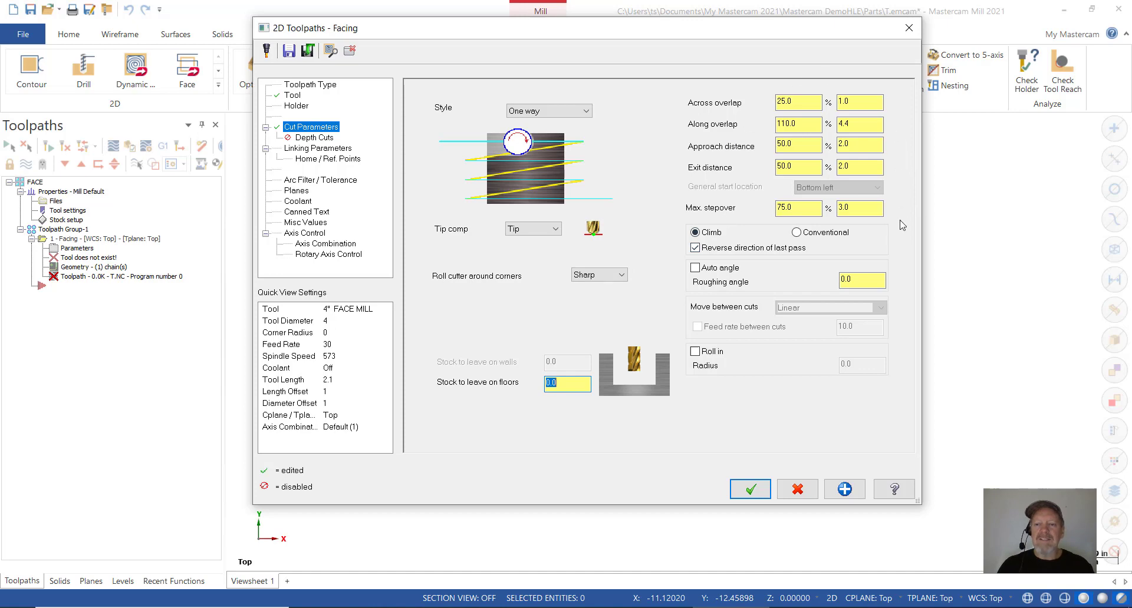
Preview the Zigzag, One way, One pass and Dynamic cutting styles for the facing toolpath, returning to Zigzag
{"action": "left_click", "coordinate": [585, 111]}
{"action": "left_click", "coordinate": [561, 124]}
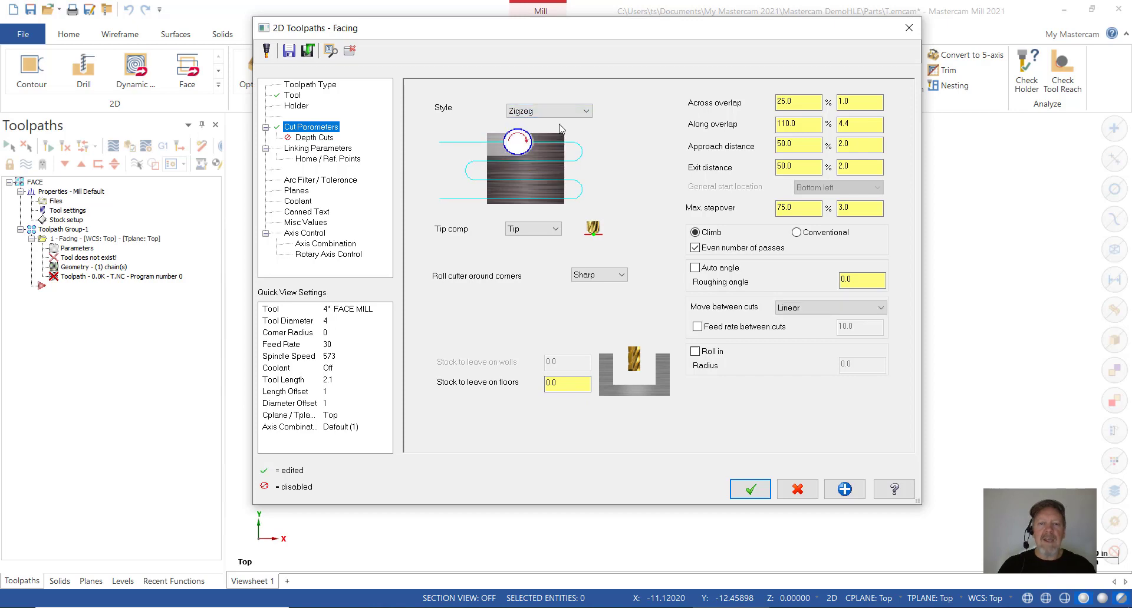
{"action": "left_click", "coordinate": [585, 111]}
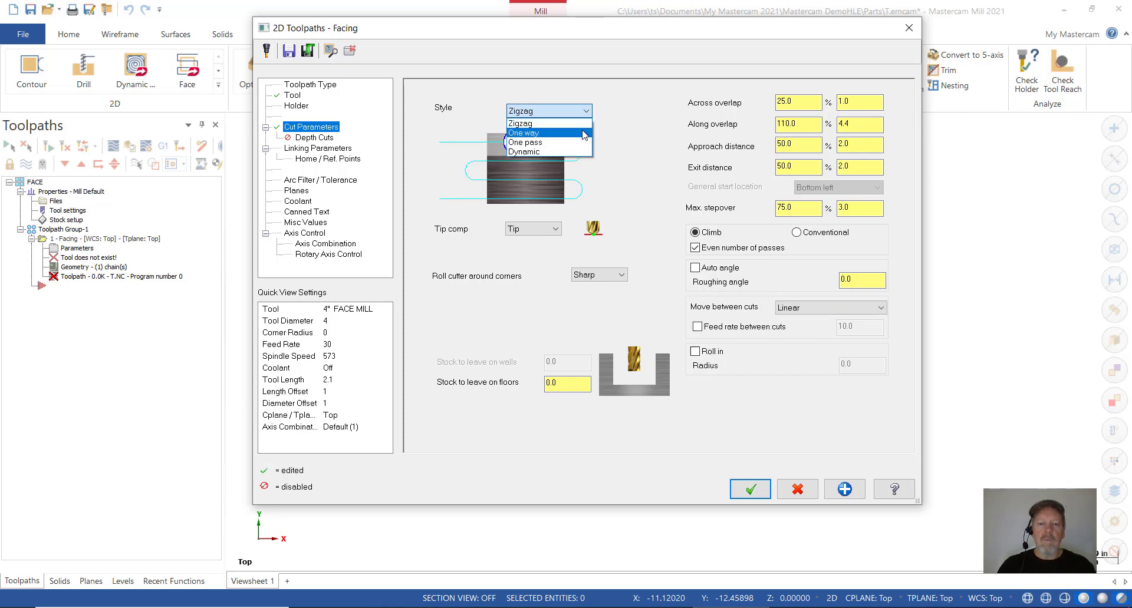
{"action": "left_click", "coordinate": [584, 134]}
{"action": "left_click", "coordinate": [585, 113]}
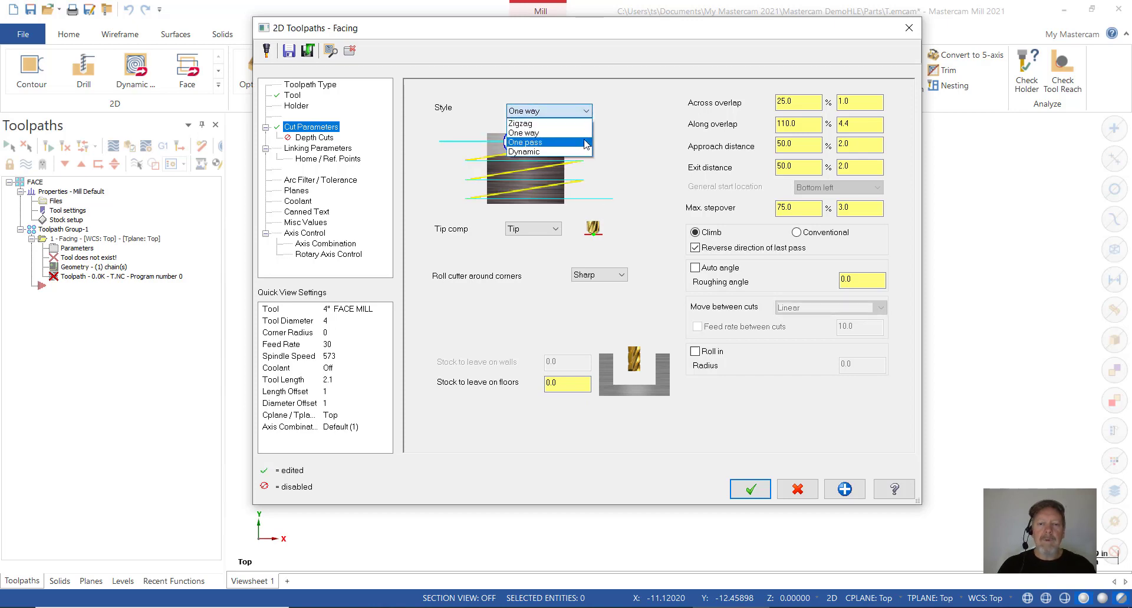
{"action": "left_click", "coordinate": [584, 142]}
{"action": "left_click", "coordinate": [586, 115]}
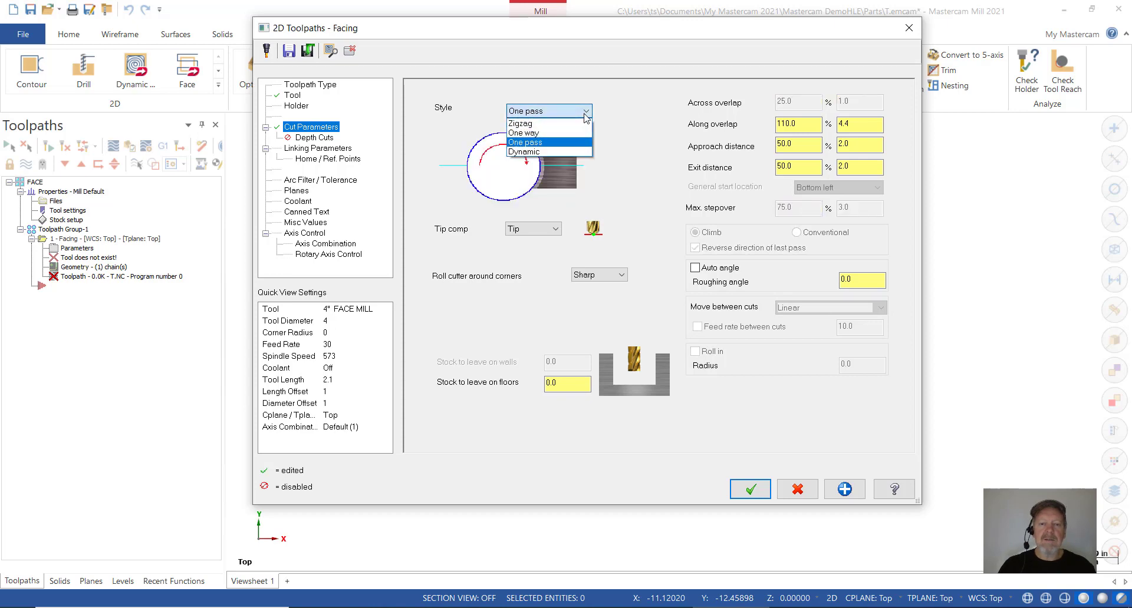
{"action": "left_click", "coordinate": [584, 151]}
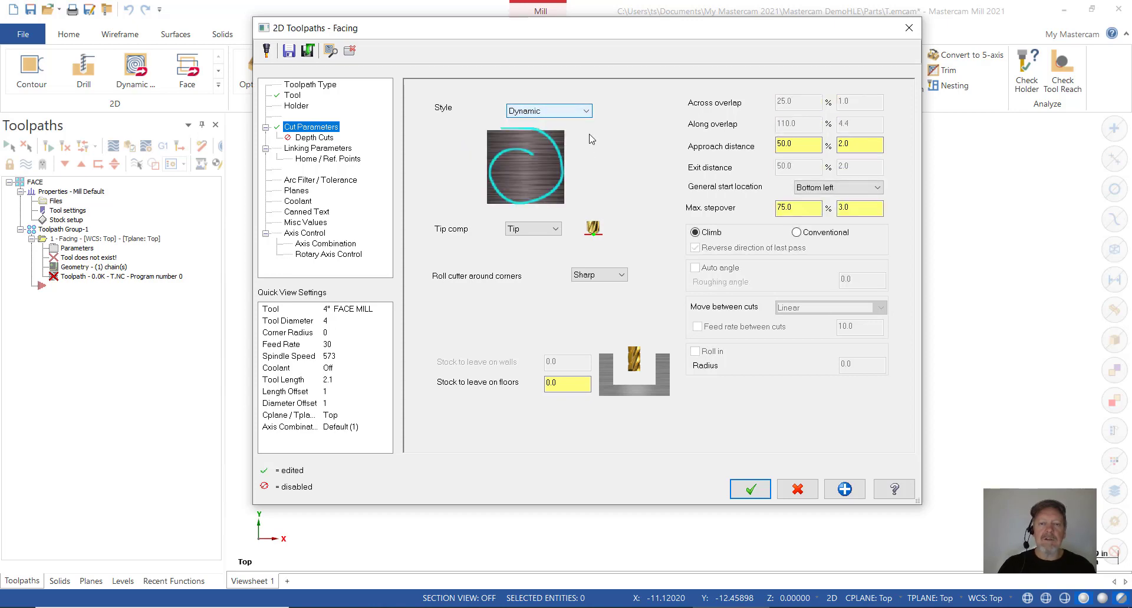
{"action": "left_click", "coordinate": [583, 113]}
{"action": "left_click", "coordinate": [575, 125]}
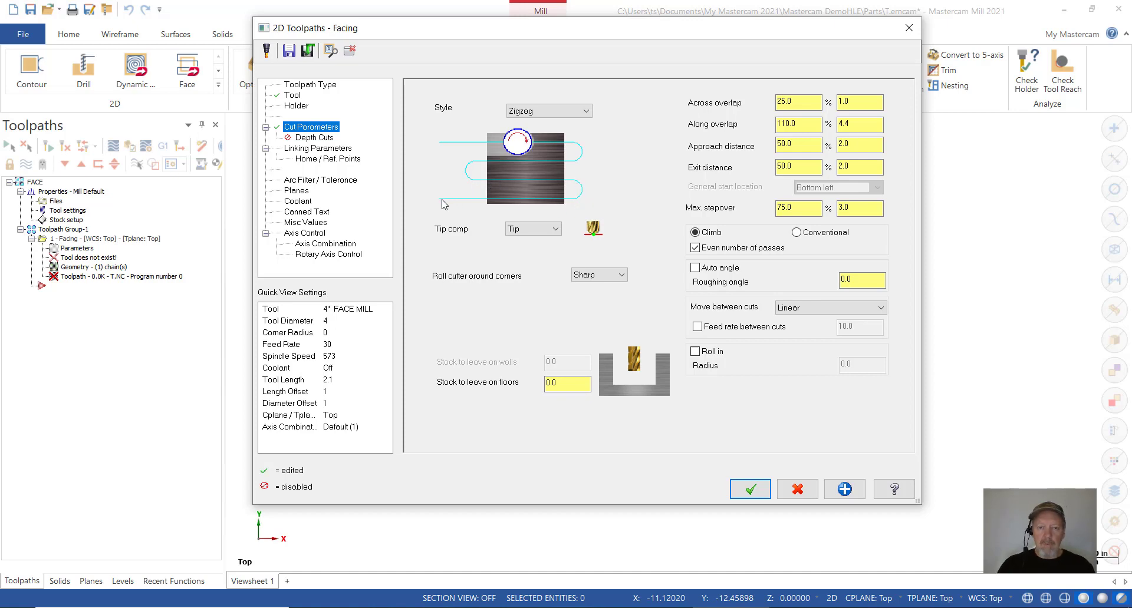
Compare the One way, One pass and Dynamic styles again and choose One way as the facing style
{"action": "left_click", "coordinate": [524, 113]}
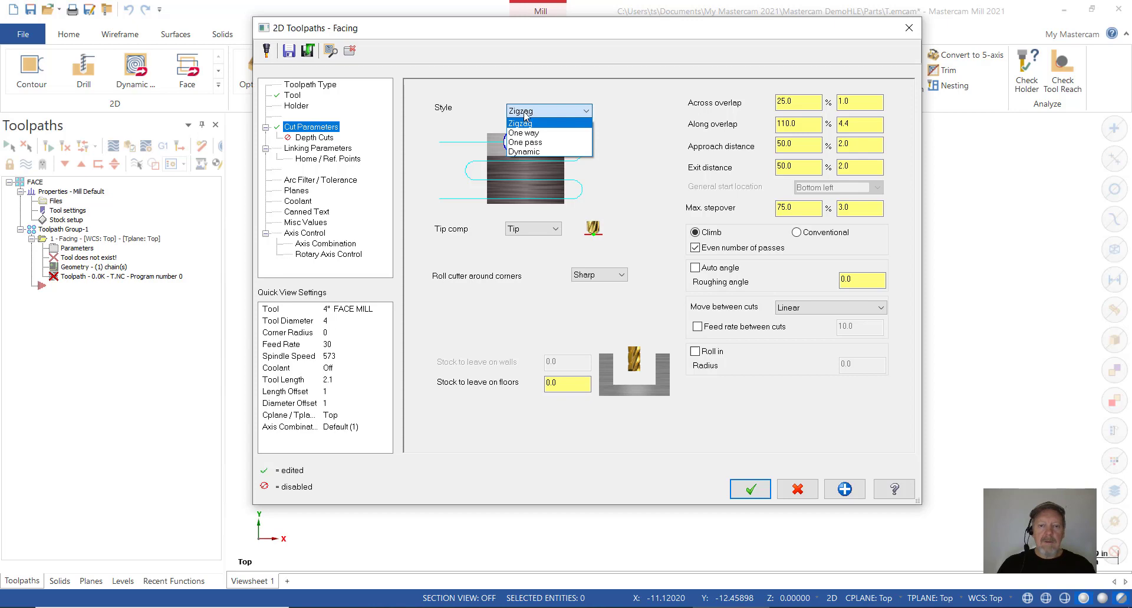
{"action": "left_click", "coordinate": [528, 133]}
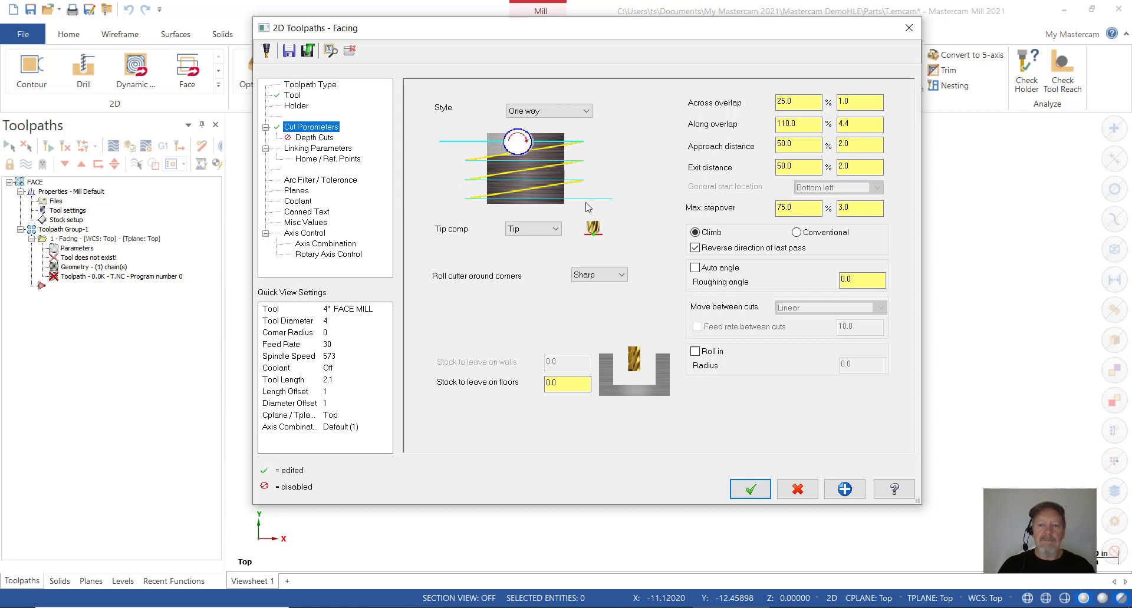
{"action": "left_click", "coordinate": [576, 111]}
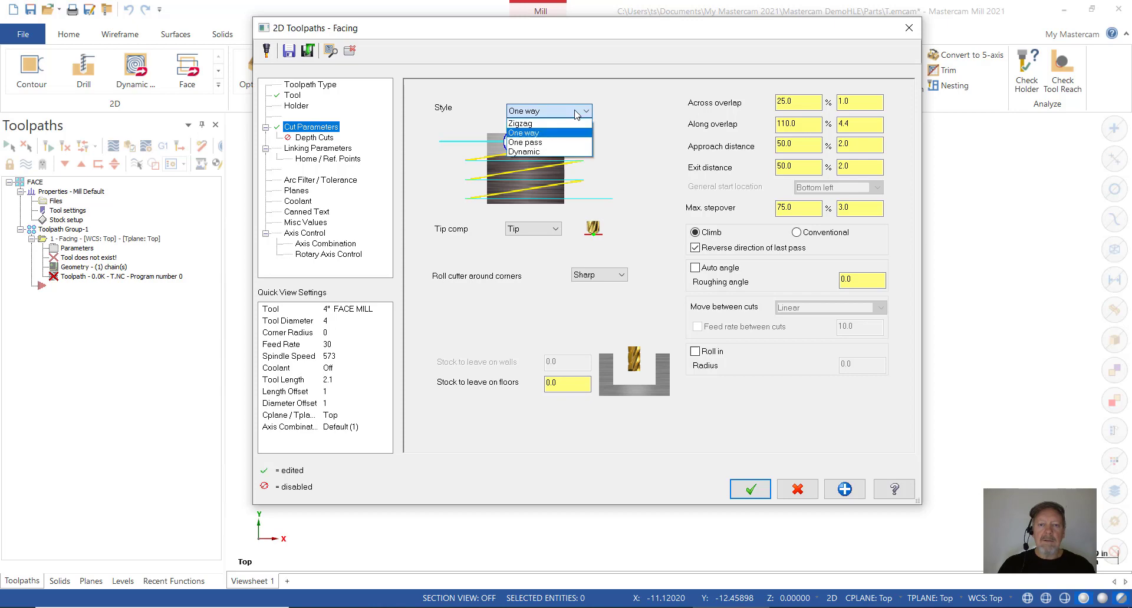
{"action": "left_click", "coordinate": [571, 143]}
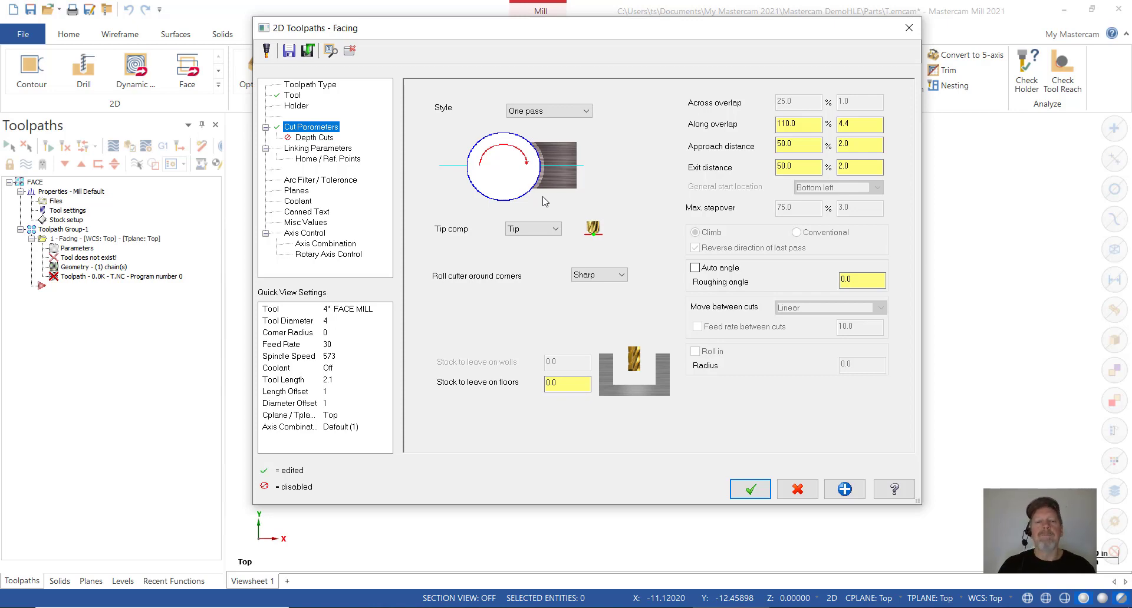
{"action": "left_click", "coordinate": [533, 113]}
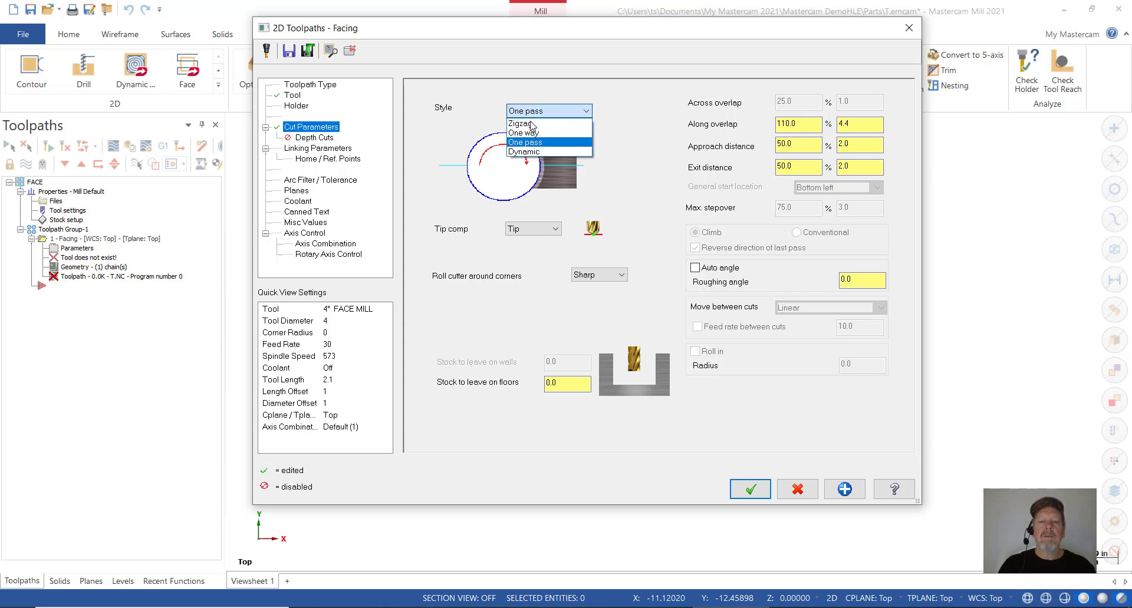
{"action": "left_click", "coordinate": [534, 152]}
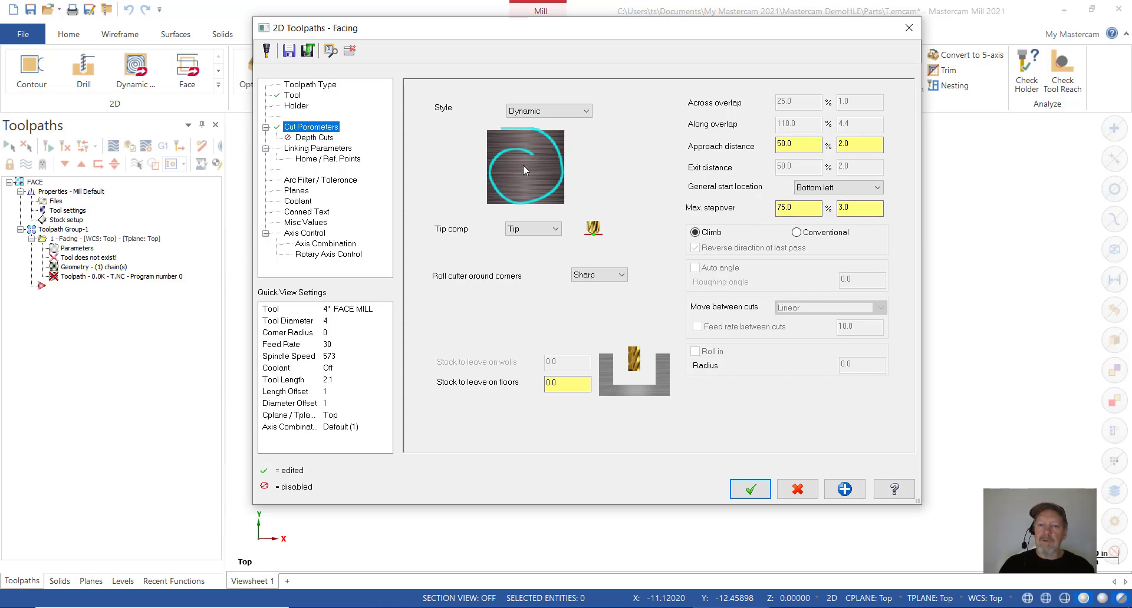
{"action": "left_click", "coordinate": [521, 113]}
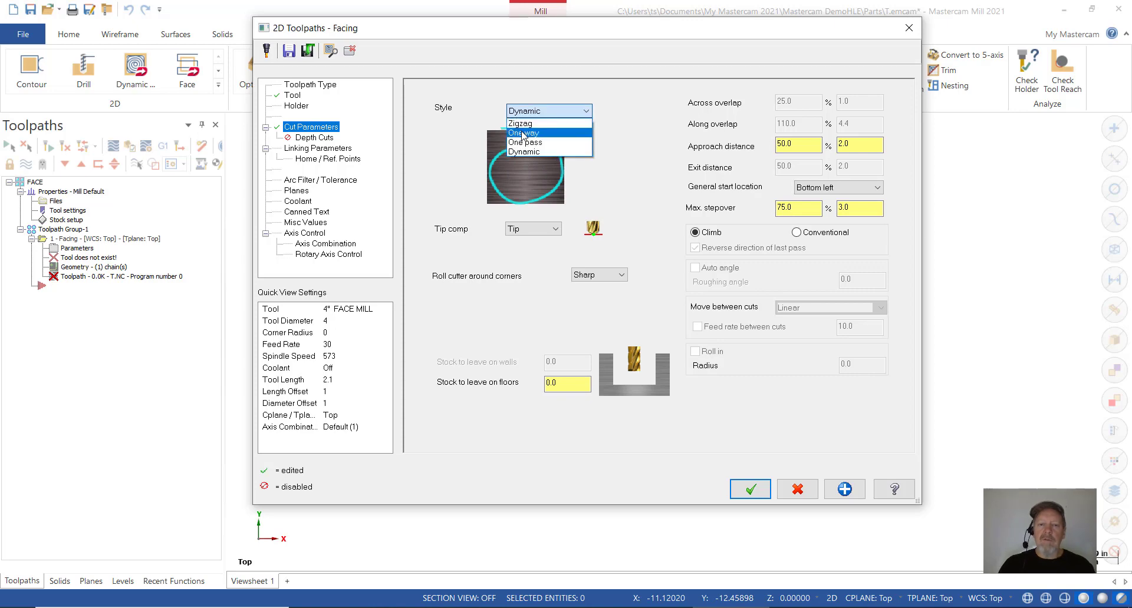
{"action": "left_click", "coordinate": [522, 133]}
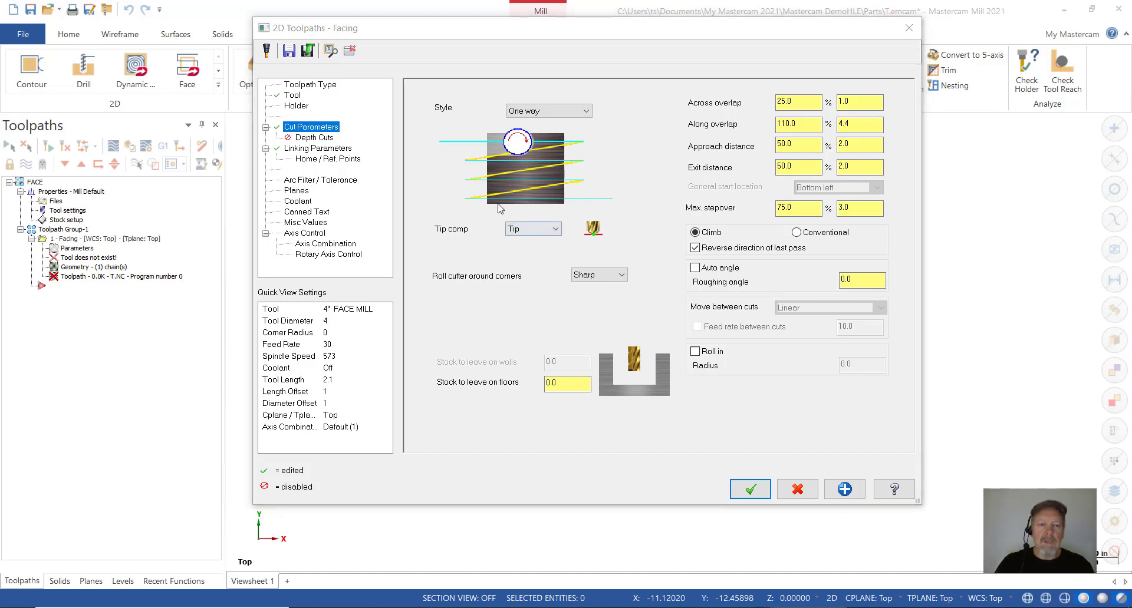
Make the depth, feed plane and retract heights absolute in the facing toolpath's linking parameters
{"action": "left_click", "coordinate": [345, 149]}
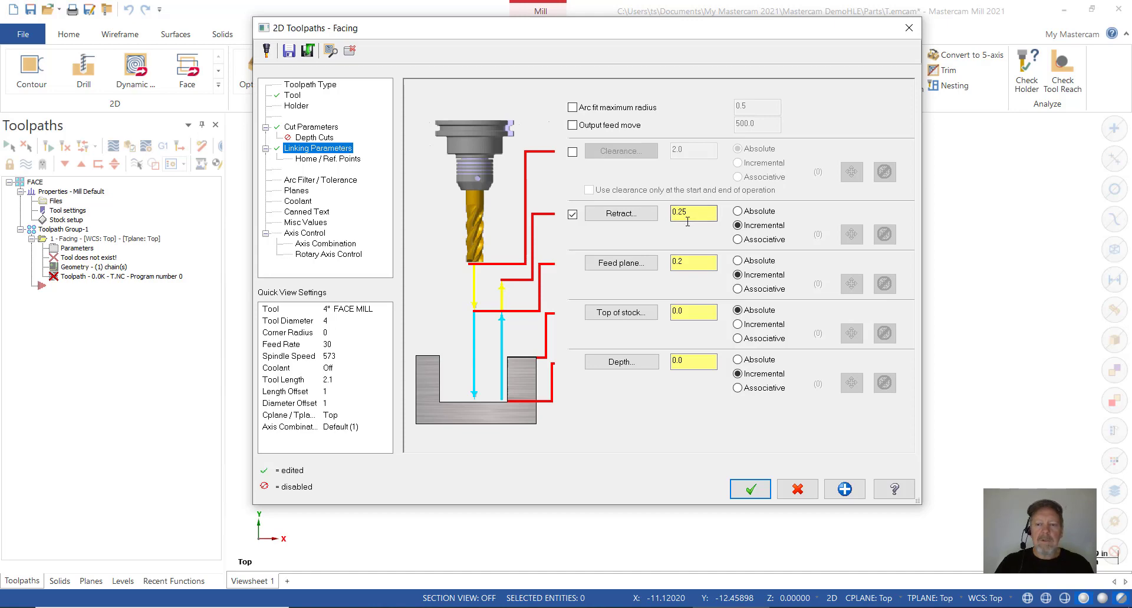
{"action": "left_click", "coordinate": [738, 360]}
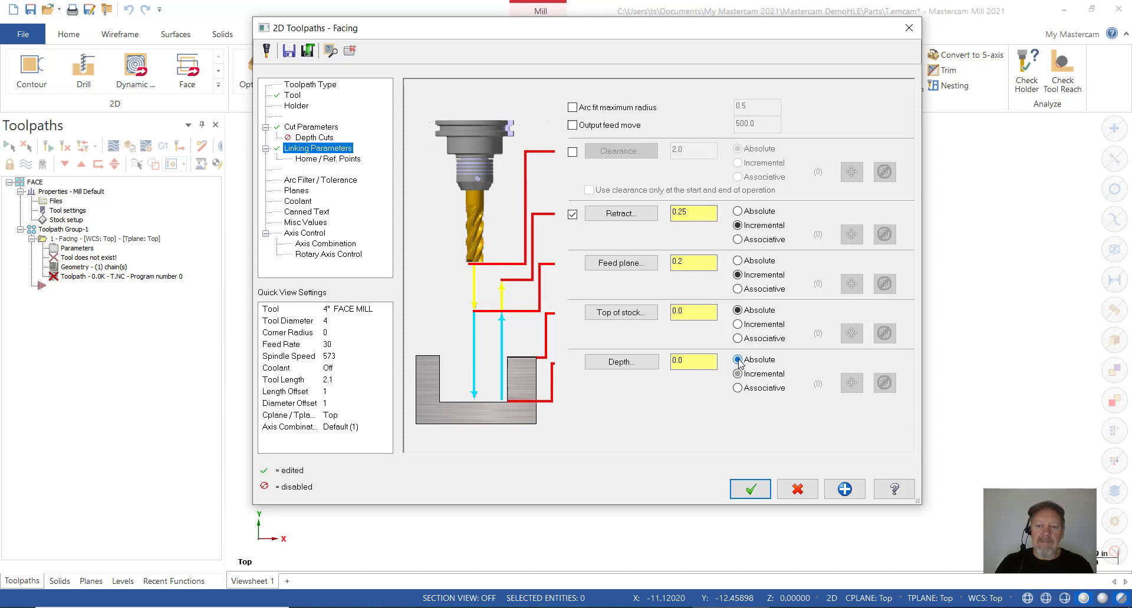
{"action": "left_click", "coordinate": [738, 261]}
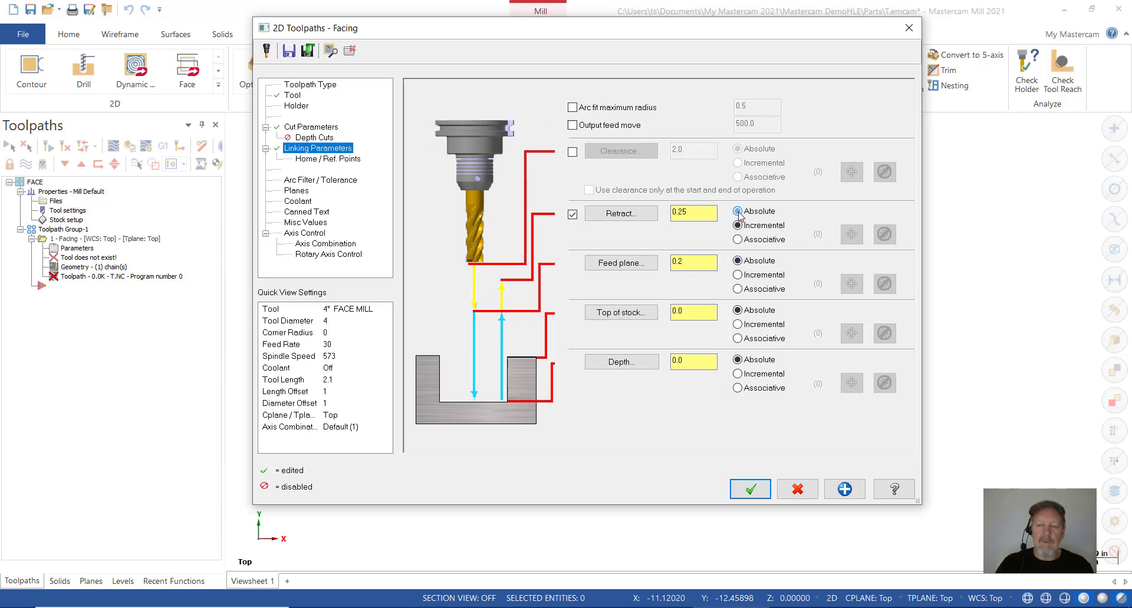
{"action": "left_click", "coordinate": [738, 211]}
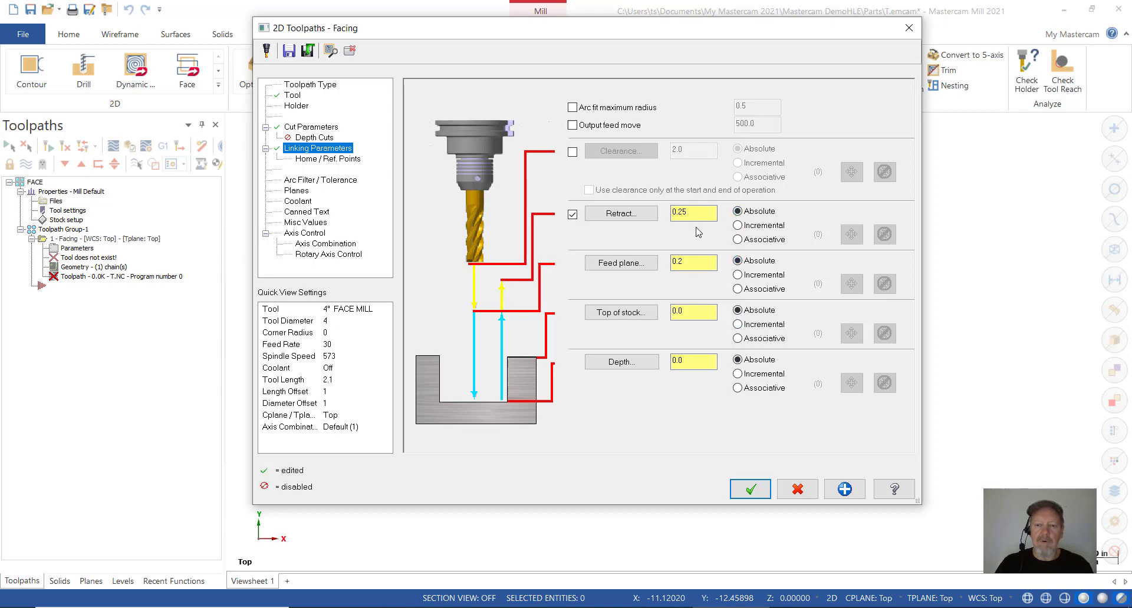
Set the retract height to 1.0, the feed plane to 0.1 and the top of stock to 0.05, and generate the facing toolpath
{"action": "left_click", "coordinate": [699, 212]}
{"action": "double_click", "coordinate": [699, 212]}
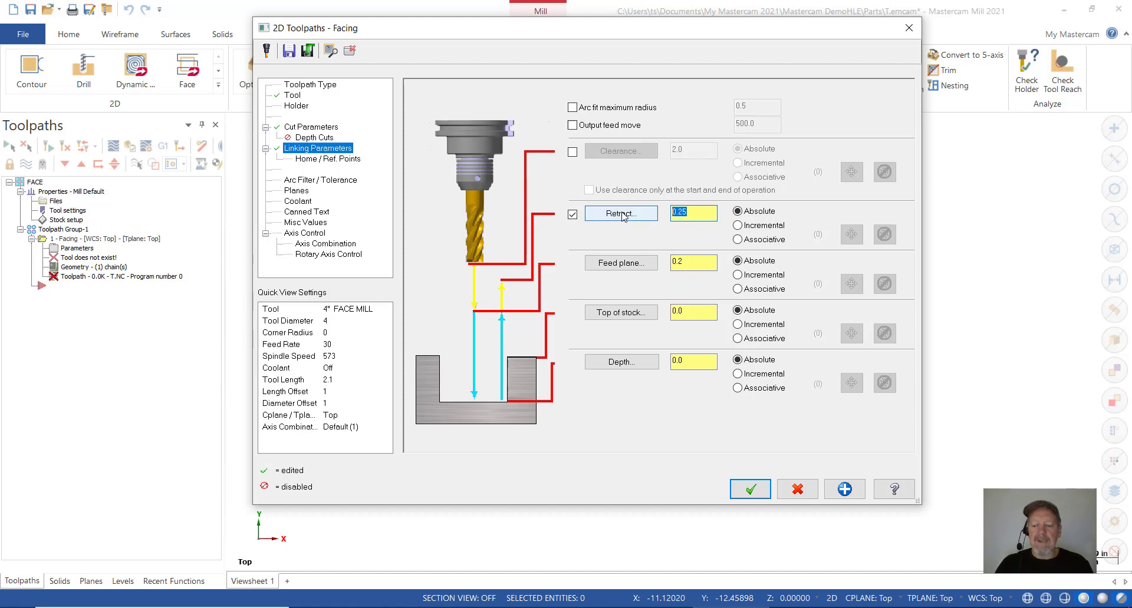
{"action": "type", "text": "1.0"}
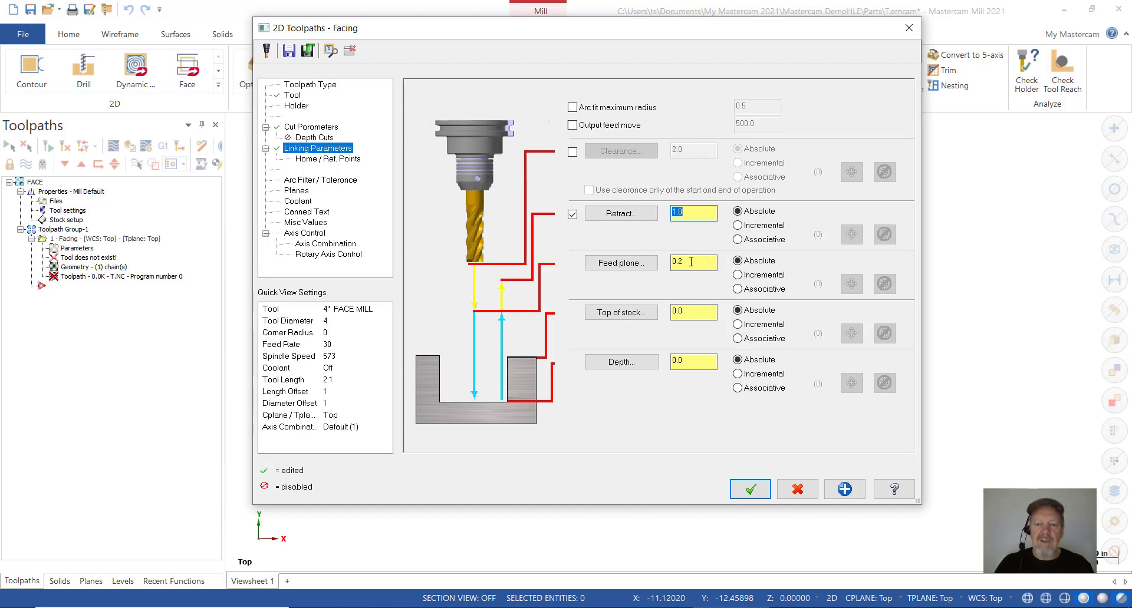
{"action": "key", "text": "Tab"}
{"action": "type", "text": ".1"}
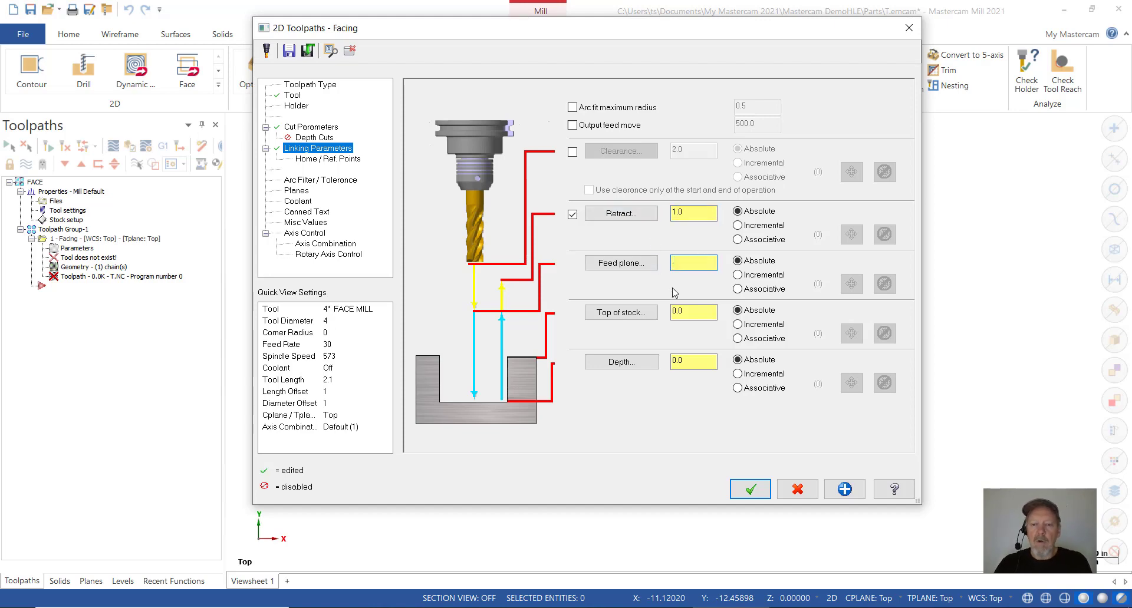
{"action": "left_click", "coordinate": [695, 319]}
{"action": "type", "text": "5"}
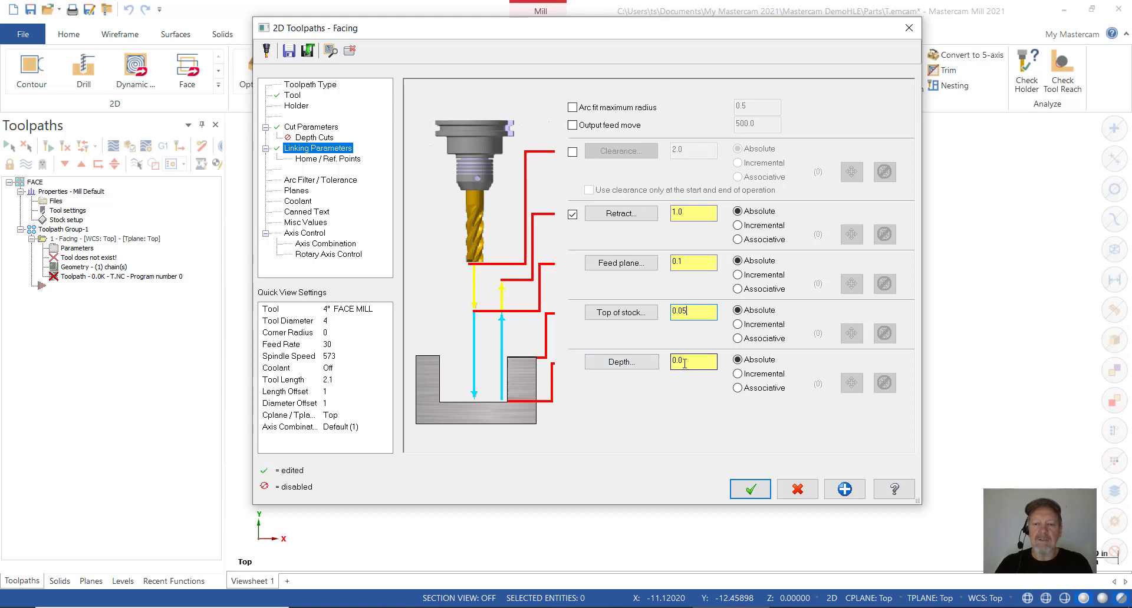
{"action": "left_click", "coordinate": [751, 490]}
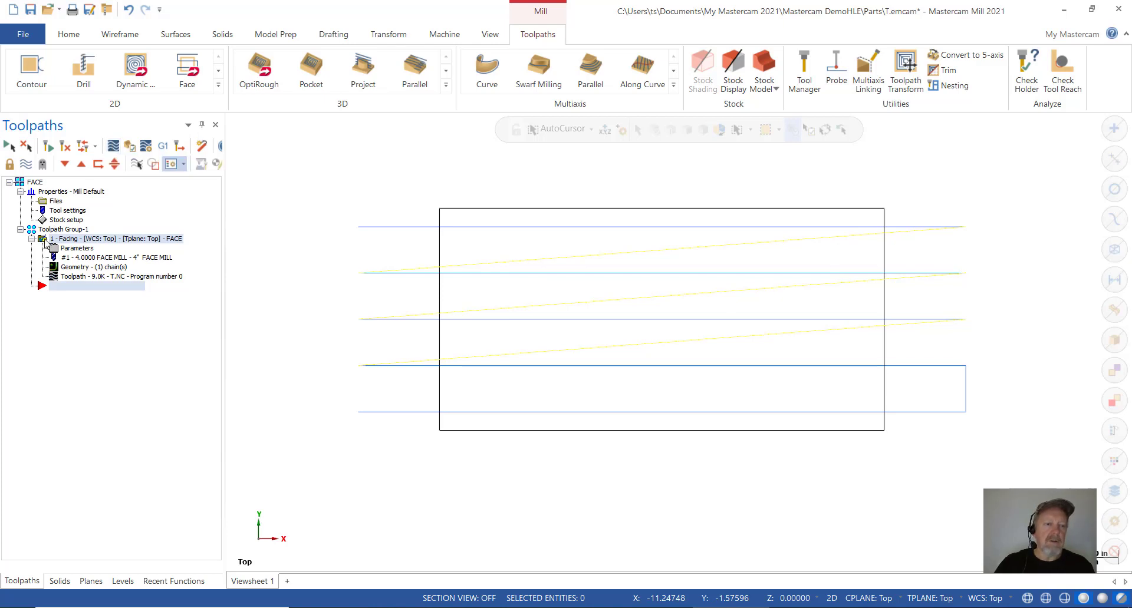
Backplot the facing operation through to its end and rewind it to the start
{"action": "left_click", "coordinate": [136, 163]}
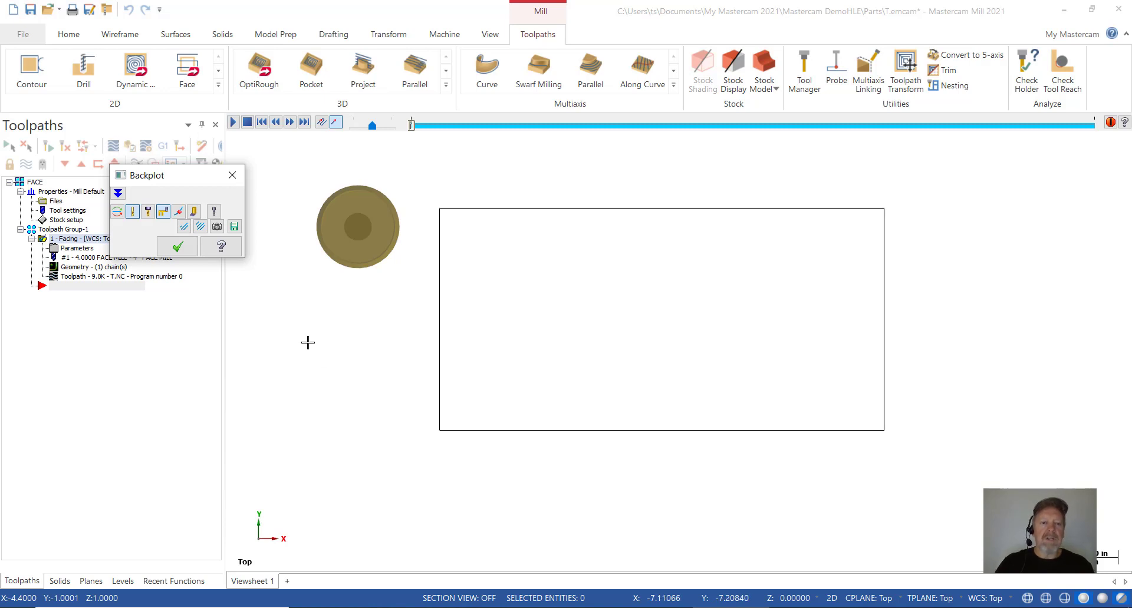
{"action": "left_click", "coordinate": [232, 122]}
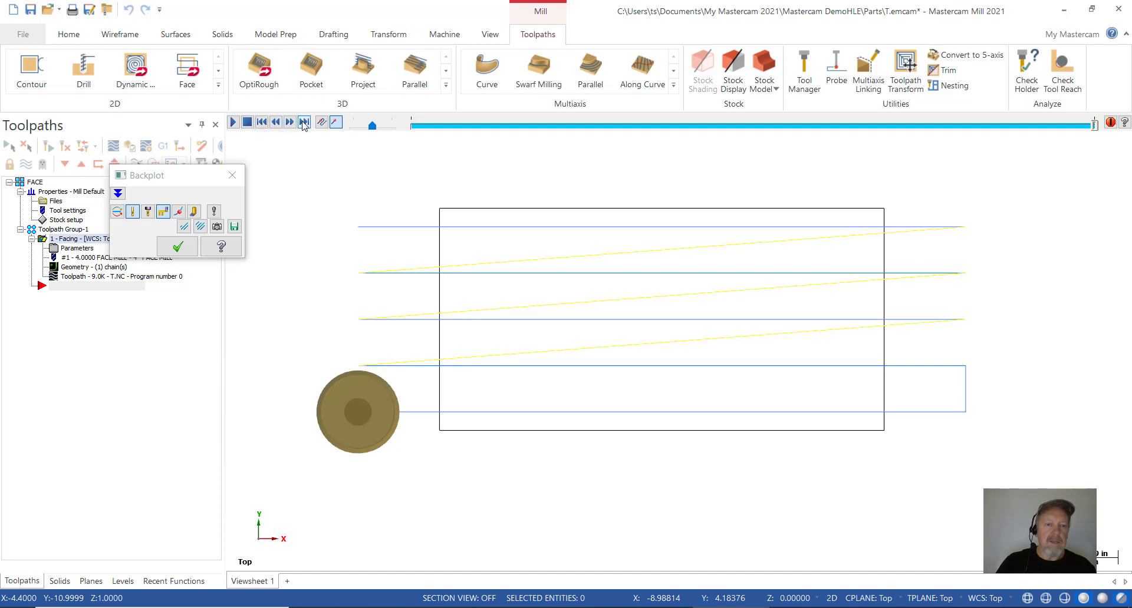
{"action": "left_click", "coordinate": [262, 123]}
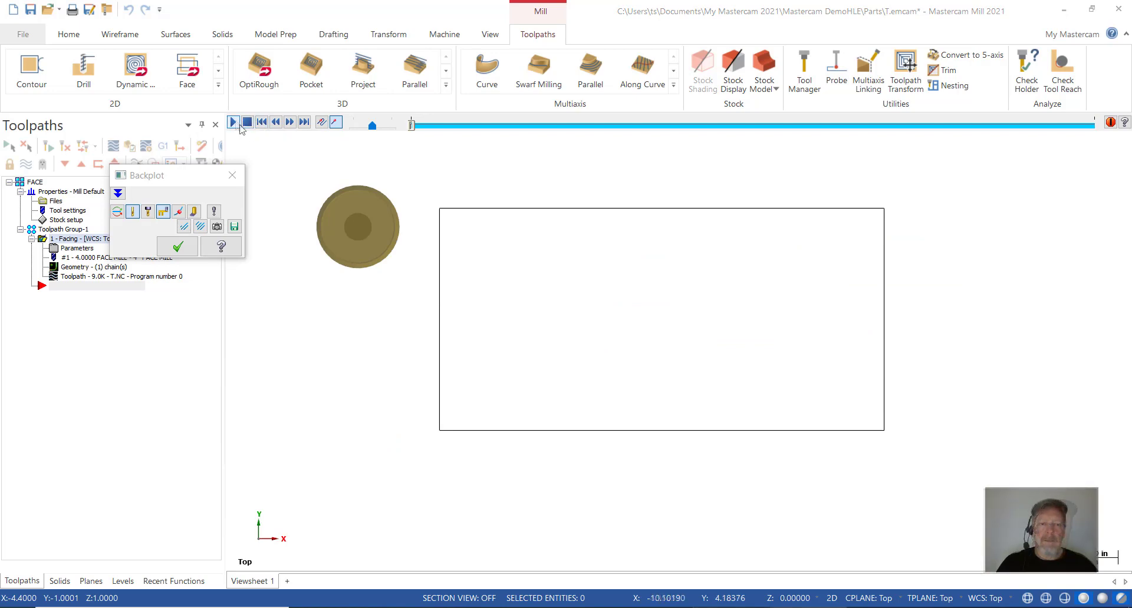
Replay the backplot and examine the face mill's cutting and retract moves from the isometric and right-side views
{"action": "left_click", "coordinate": [233, 122]}
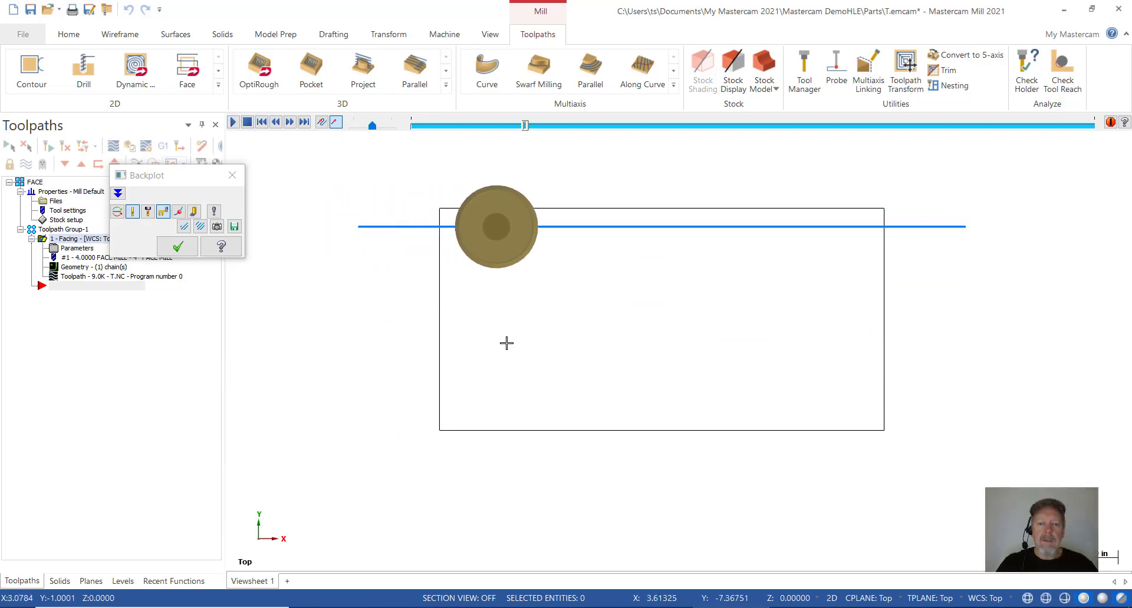
{"action": "middle_click_drag", "start_coordinate": [506, 340], "coordinate": [457, 273]}
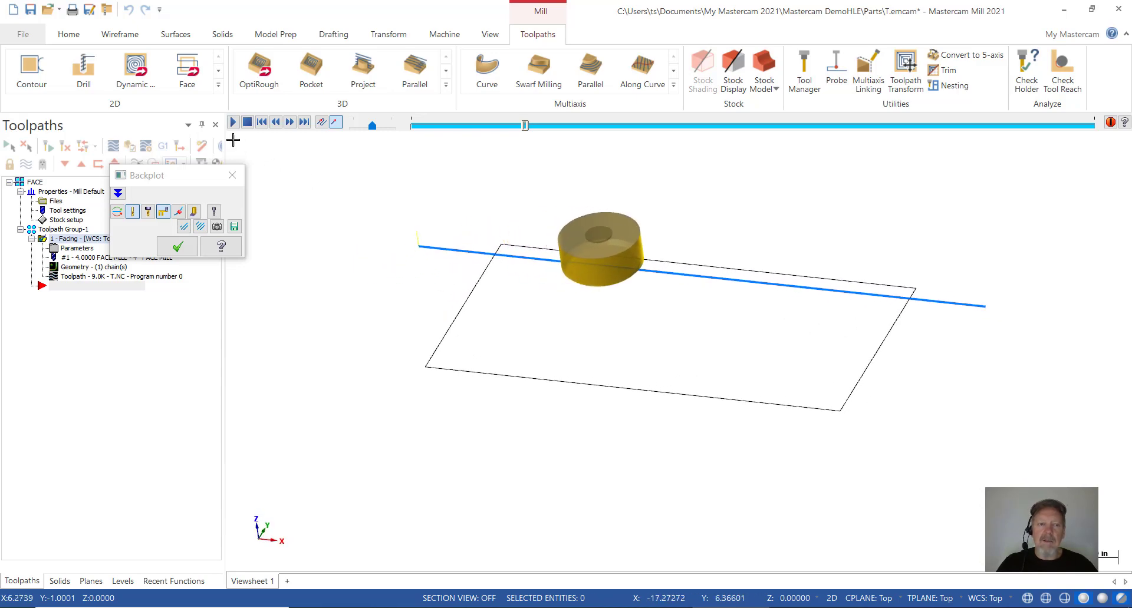
{"action": "right_click", "coordinate": [398, 289]}
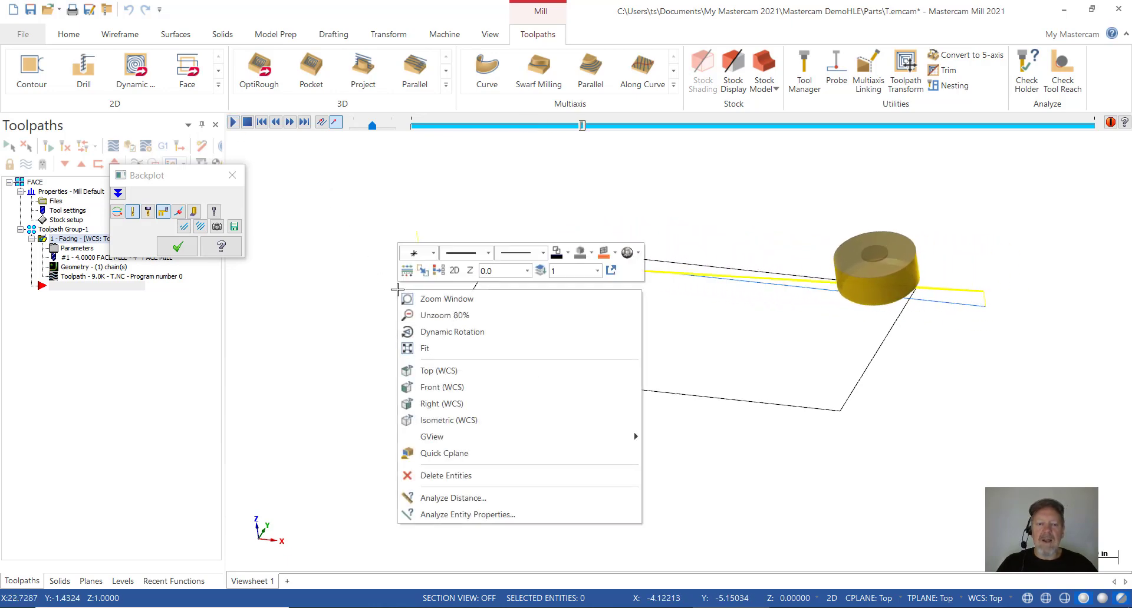
{"action": "left_click", "coordinate": [466, 421]}
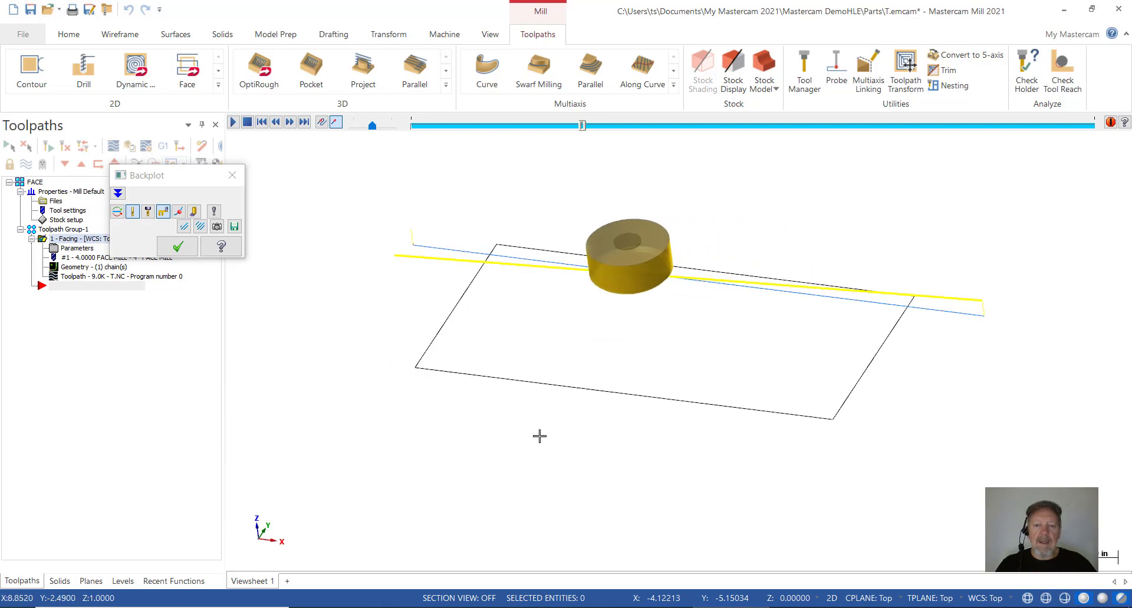
{"action": "right_click", "coordinate": [777, 238]}
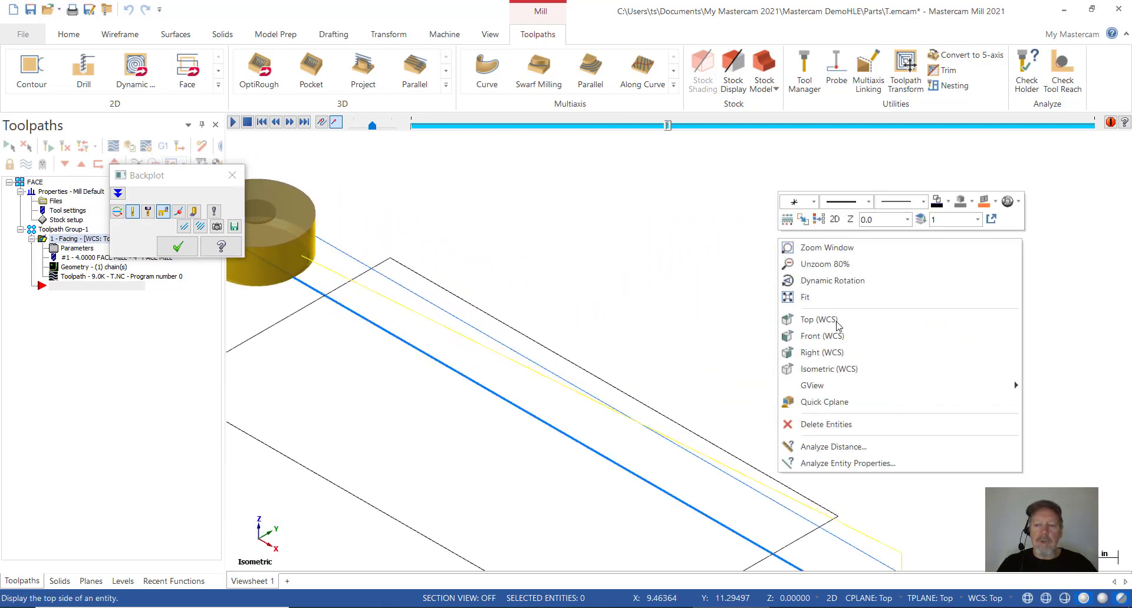
{"action": "left_click", "coordinate": [851, 354]}
{"action": "scroll", "coordinate": [1031, 437], "scroll_direction": "down", "scroll_amount": 4}
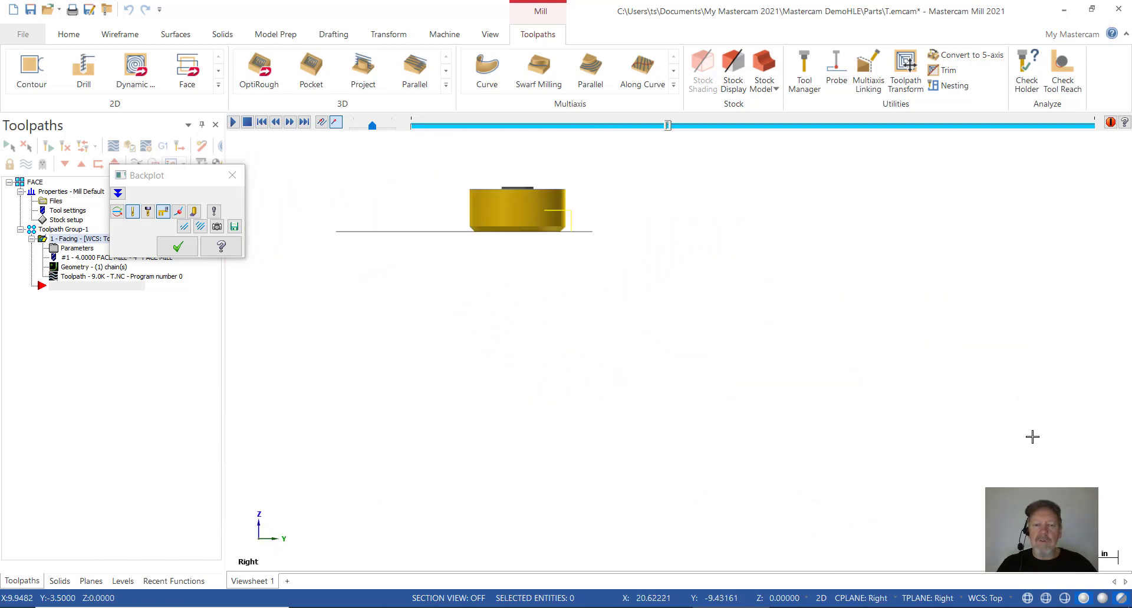
Examine the running backplot of the face mill from the front and top views and close the backplot
{"action": "scroll", "coordinate": [702, 260], "scroll_direction": "up", "scroll_amount": 7}
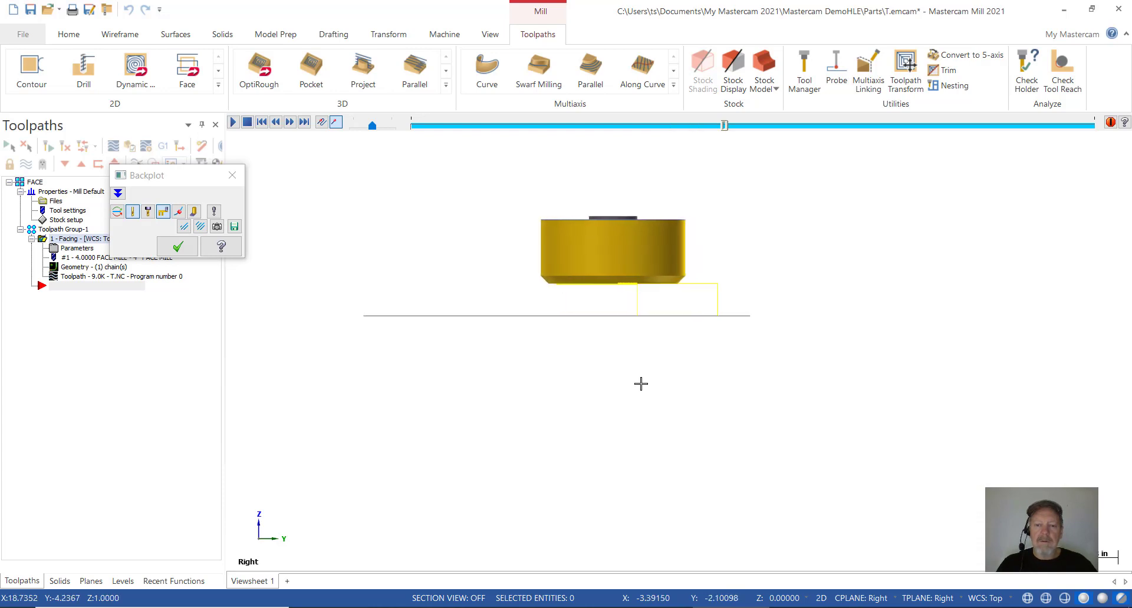
{"action": "right_click", "coordinate": [642, 384]}
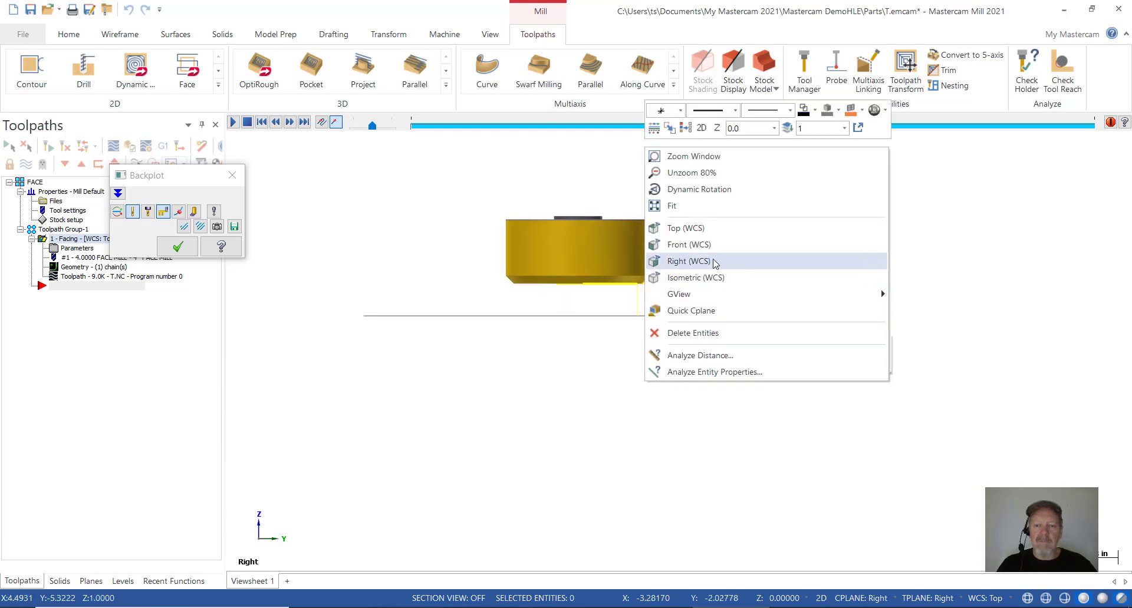
{"action": "left_click", "coordinate": [713, 244]}
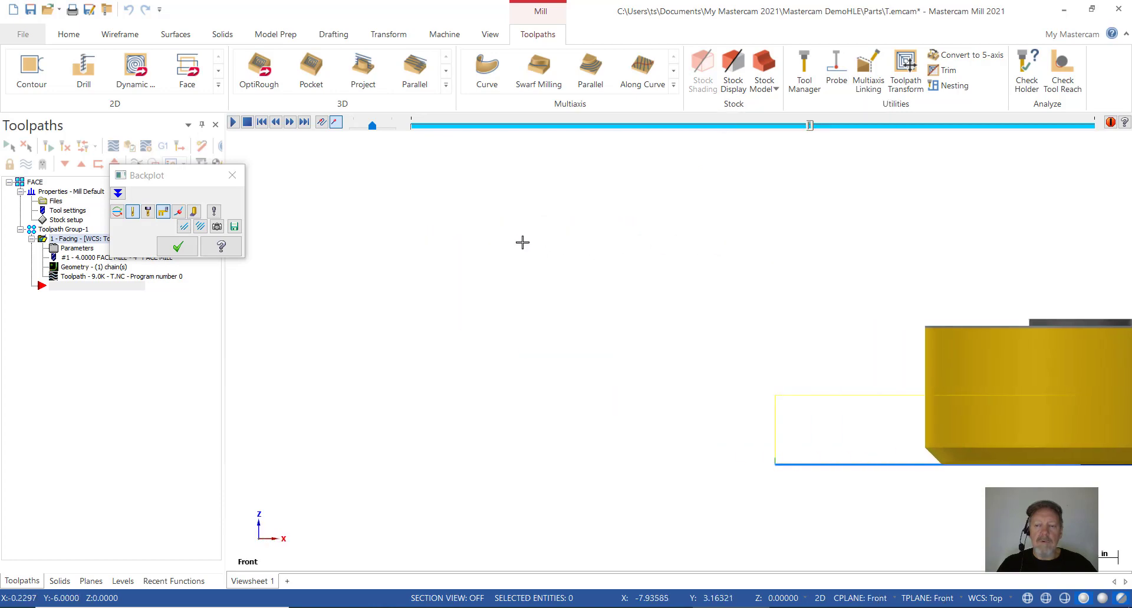
{"action": "right_click", "coordinate": [523, 242]}
{"action": "left_click", "coordinate": [562, 303]}
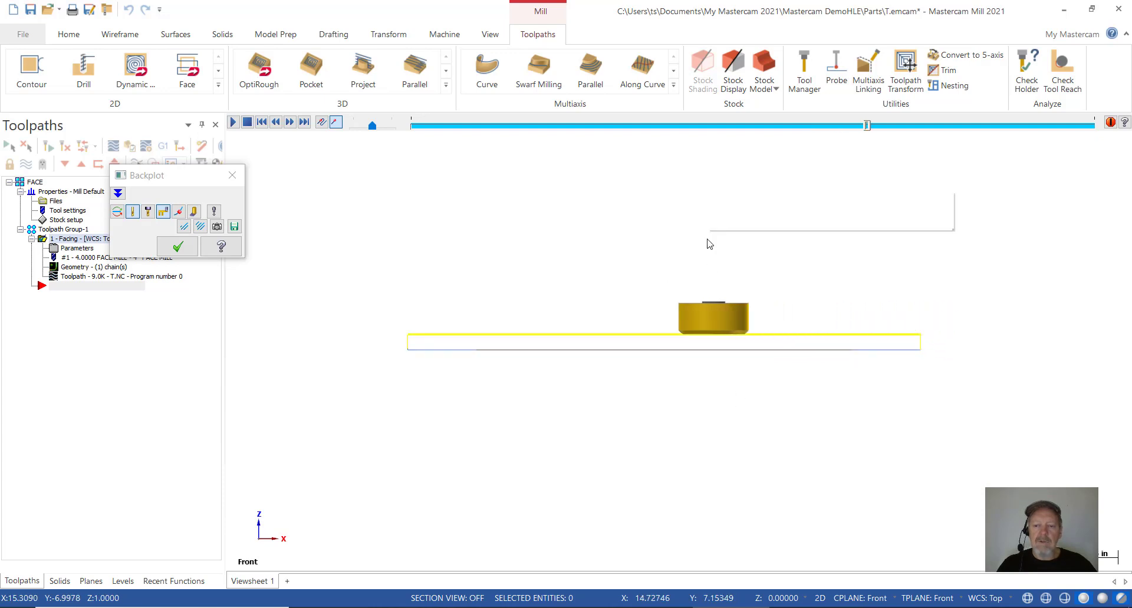
{"action": "right_click", "coordinate": [707, 245]}
{"action": "left_click", "coordinate": [733, 316]}
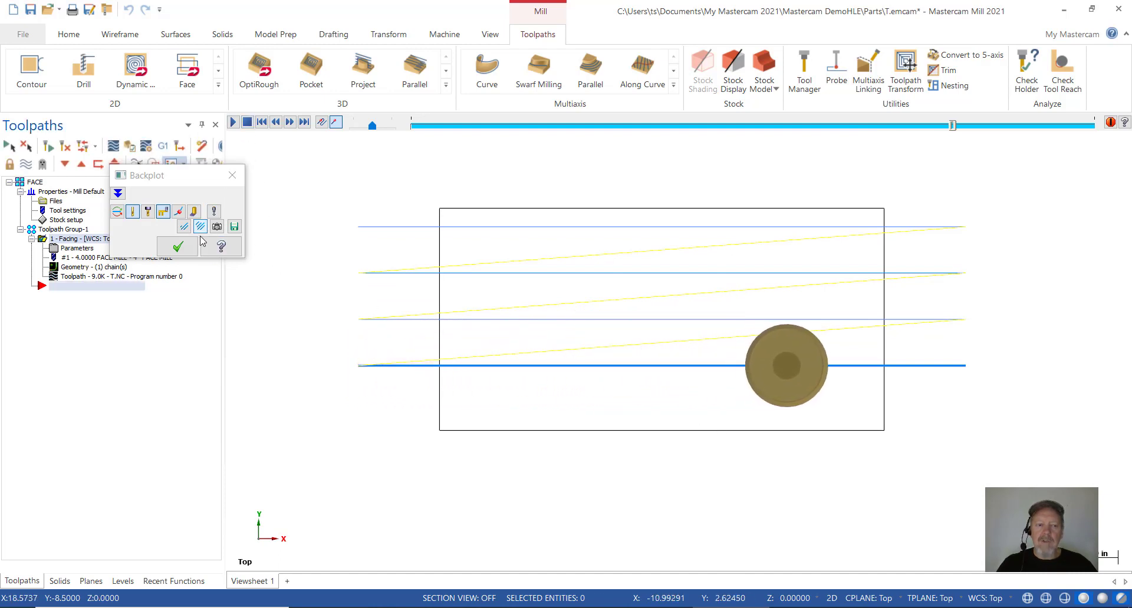
{"action": "left_click", "coordinate": [178, 246]}
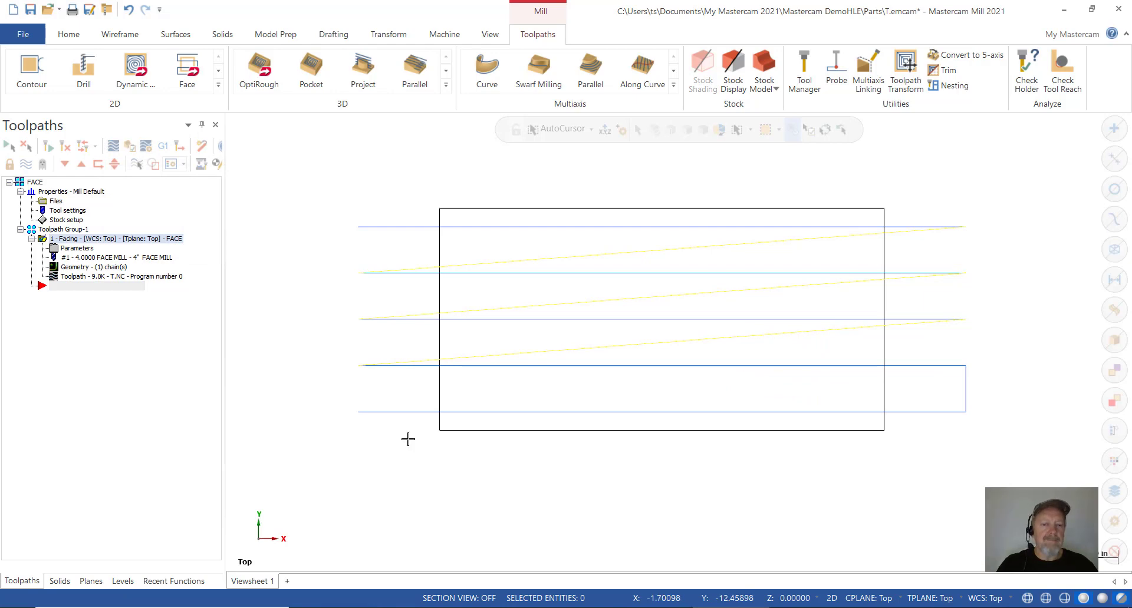
Set the facing toolpath's across overlap to 0.5 and maximum stepover to 3.5, and regenerate it
{"action": "left_click", "coordinate": [77, 250]}
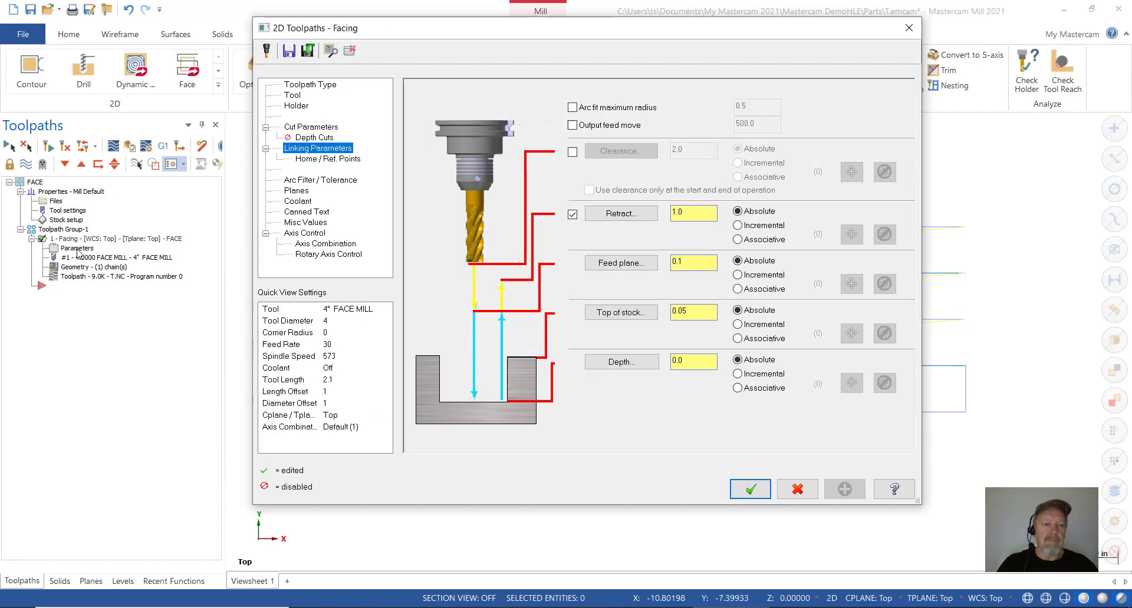
{"action": "left_click", "coordinate": [323, 128]}
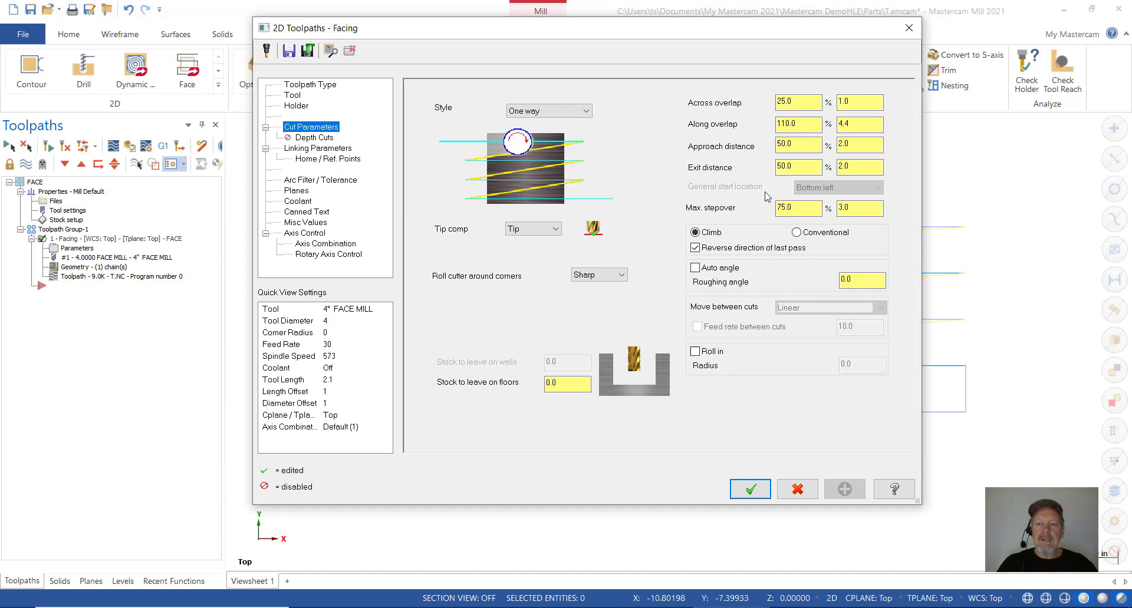
{"action": "left_click", "coordinate": [875, 211]}
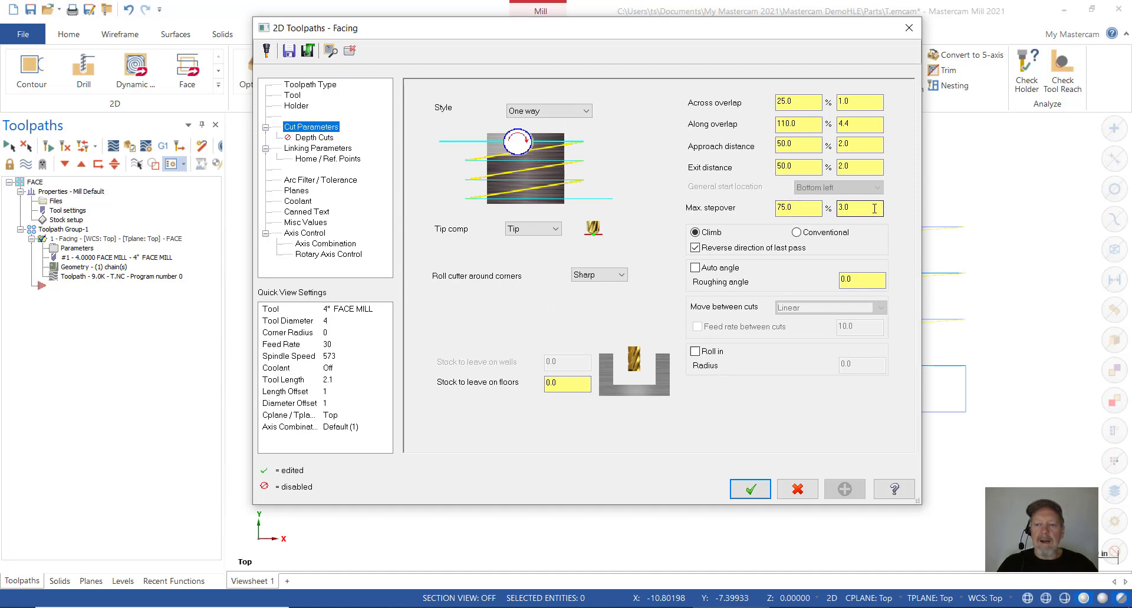
{"action": "left_click", "coordinate": [869, 102]}
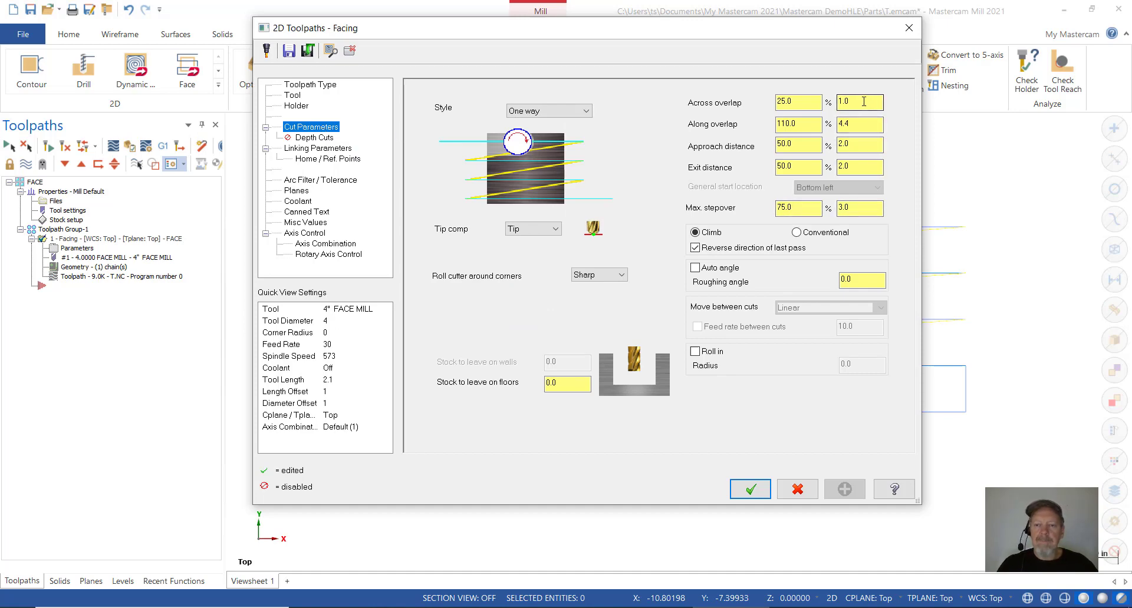
{"action": "left_click", "coordinate": [871, 100]}
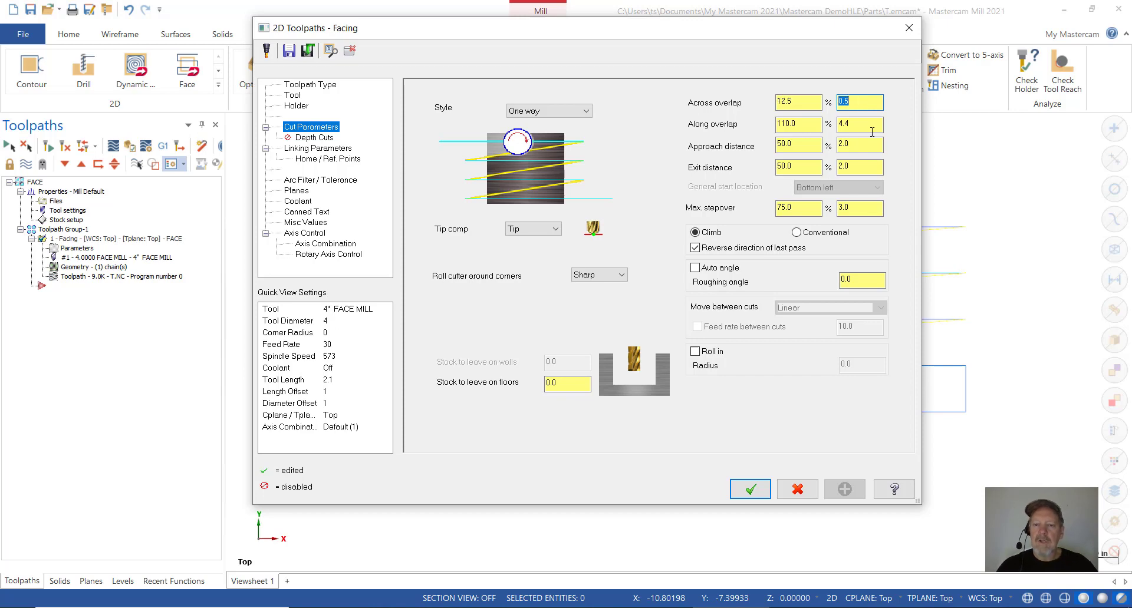
{"action": "left_click", "coordinate": [851, 207]}
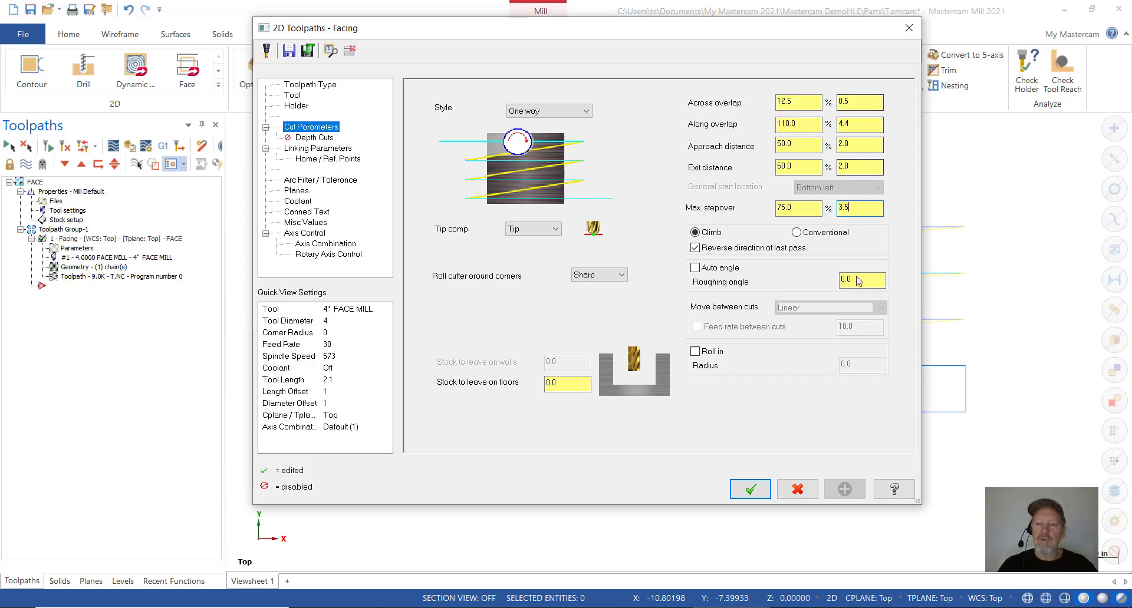
{"action": "left_click", "coordinate": [754, 493]}
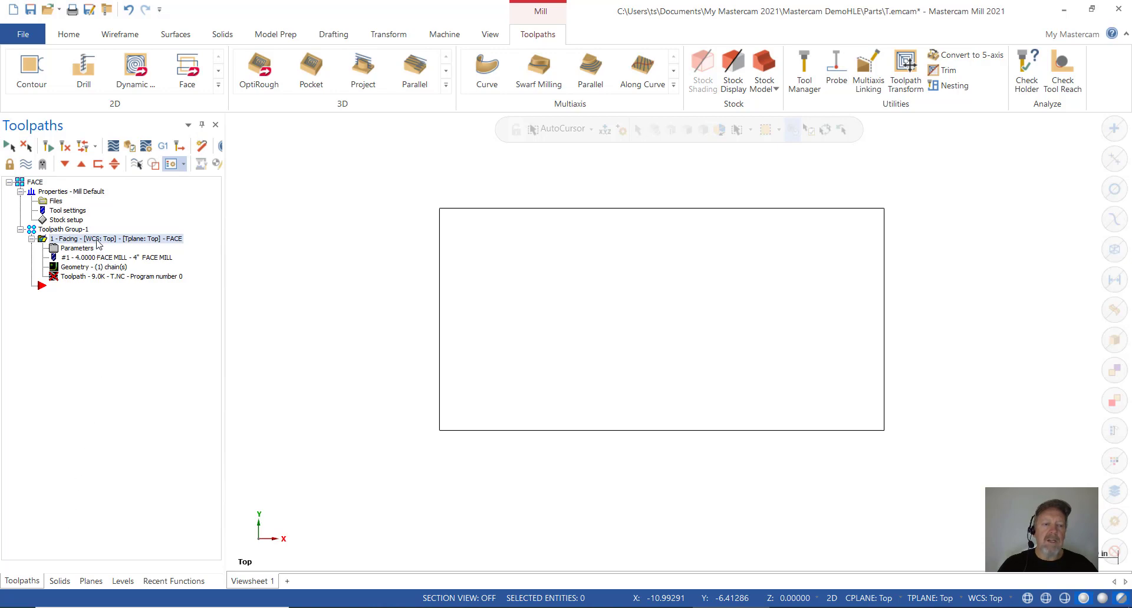
{"action": "left_click", "coordinate": [46, 148]}
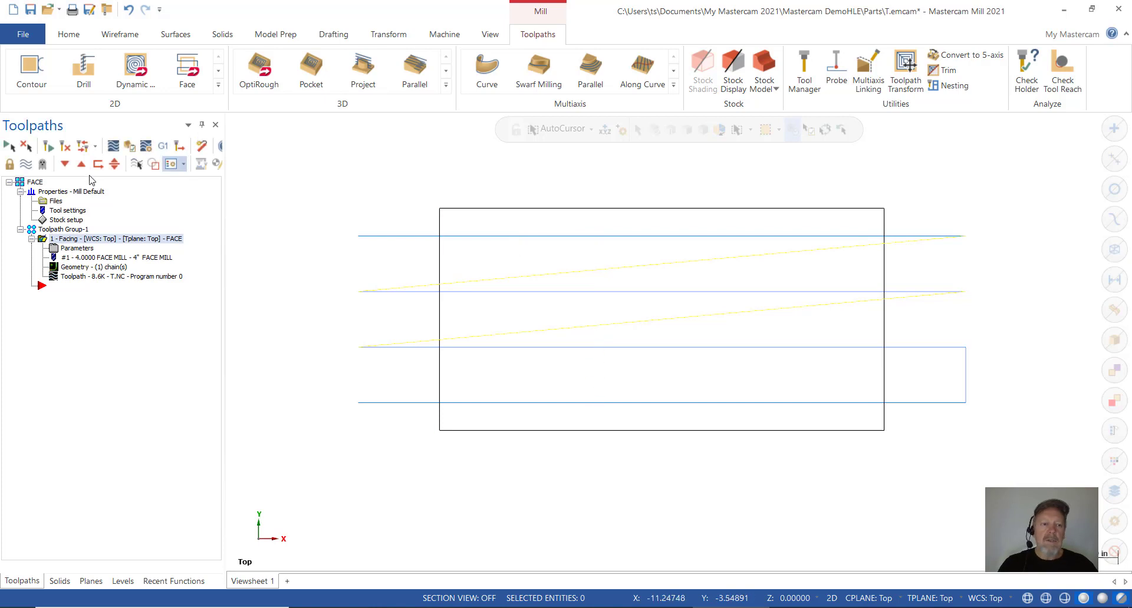
Backplot the facing operation with the 3.5 stepover and read its cycle time in an enlarged information view
{"action": "left_click", "coordinate": [113, 145]}
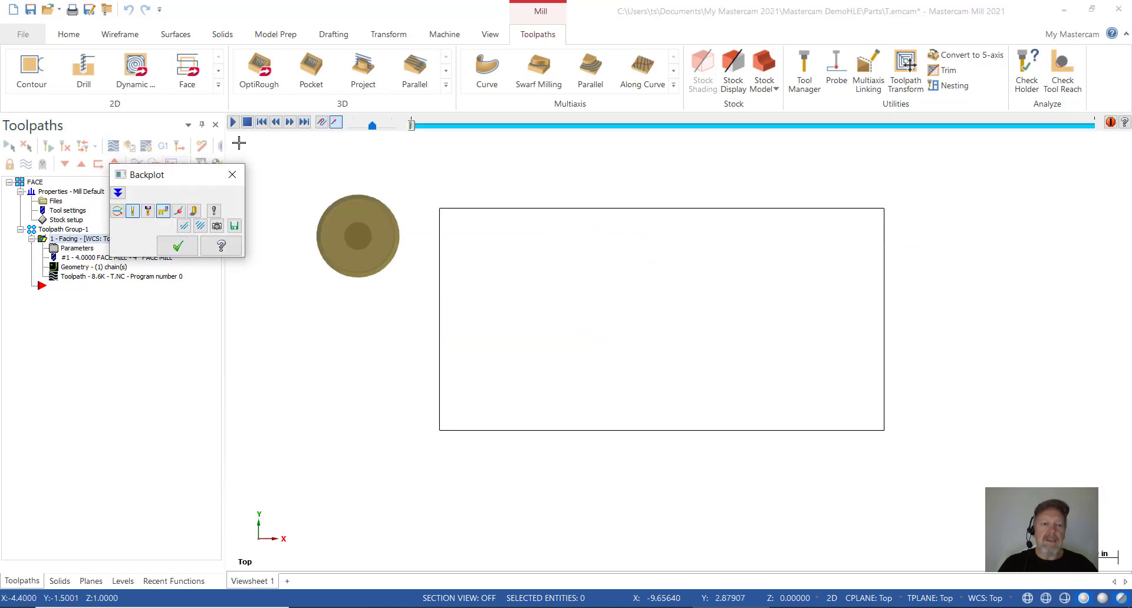
{"action": "left_click", "coordinate": [233, 123]}
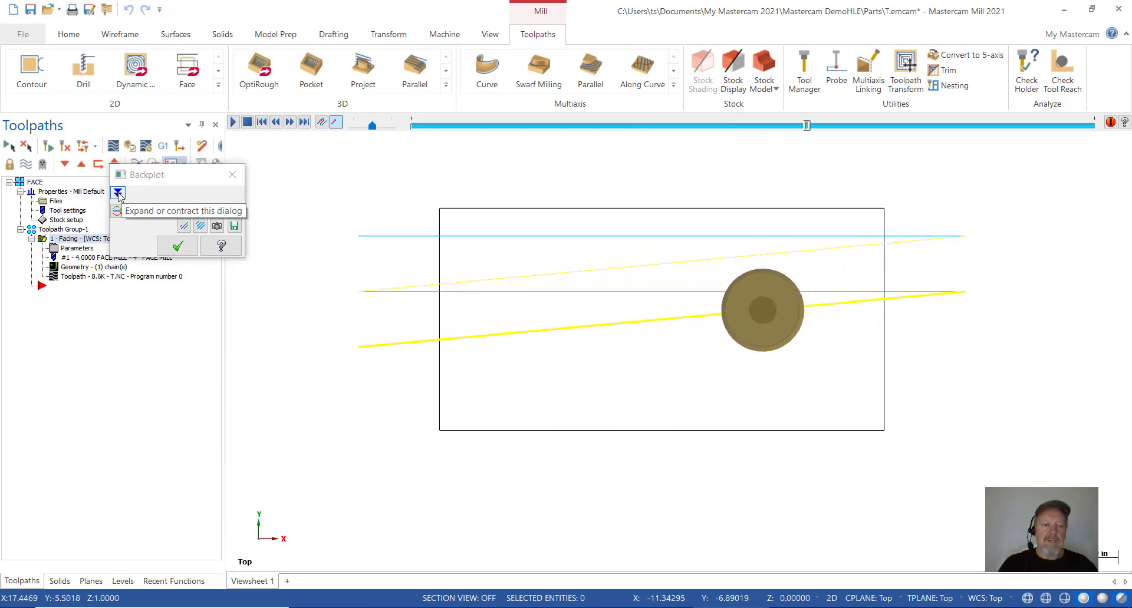
{"action": "left_click", "coordinate": [118, 194]}
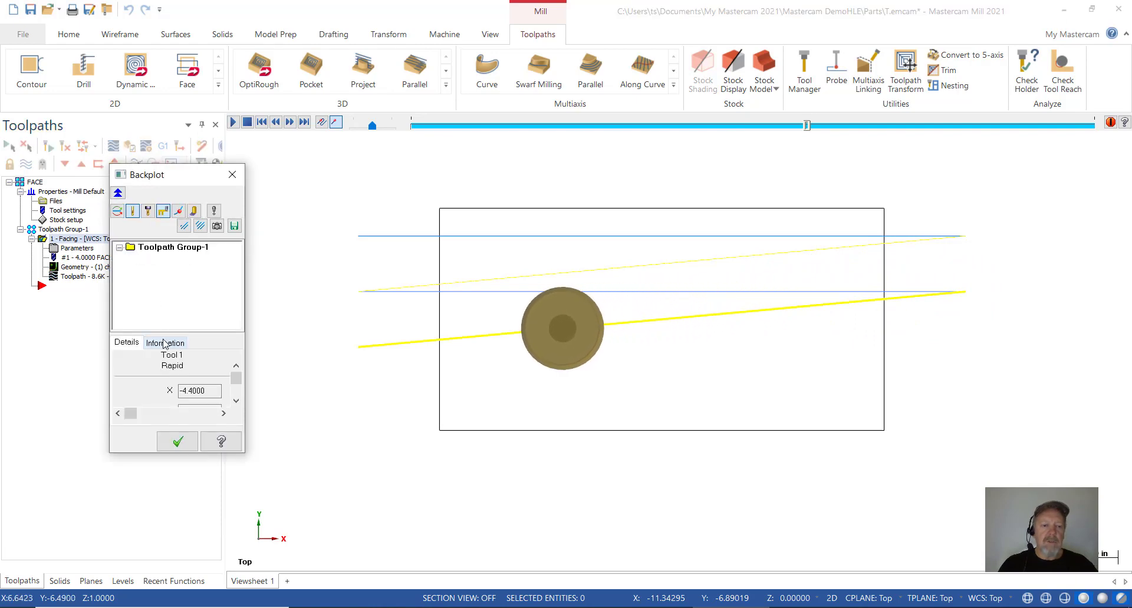
{"action": "left_click", "coordinate": [166, 344]}
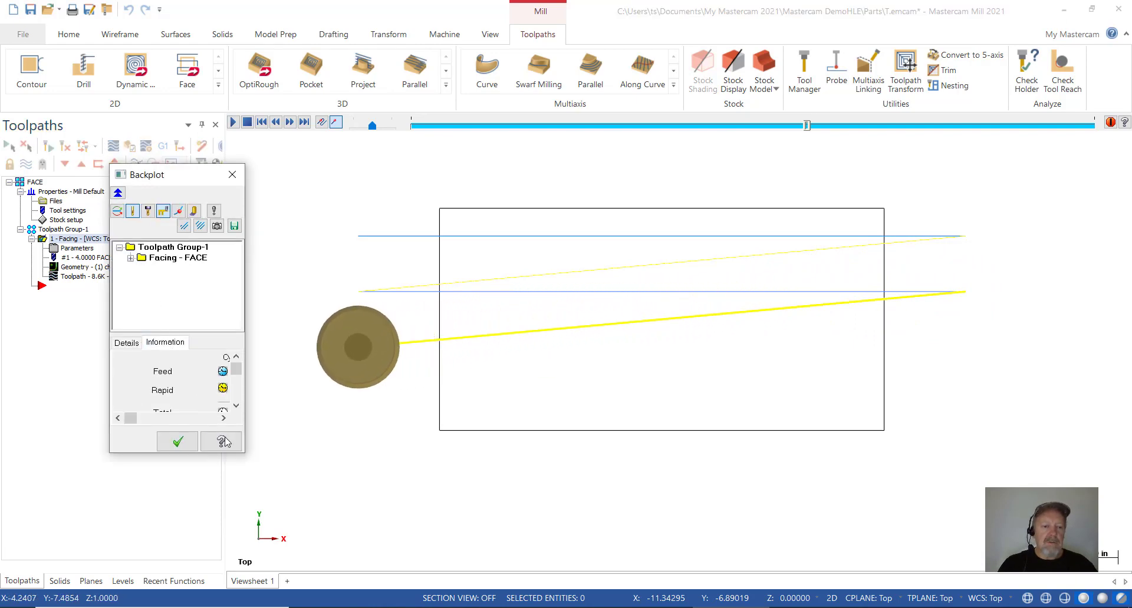
{"action": "left_click_drag", "start_coordinate": [241, 452], "coordinate": [355, 547]}
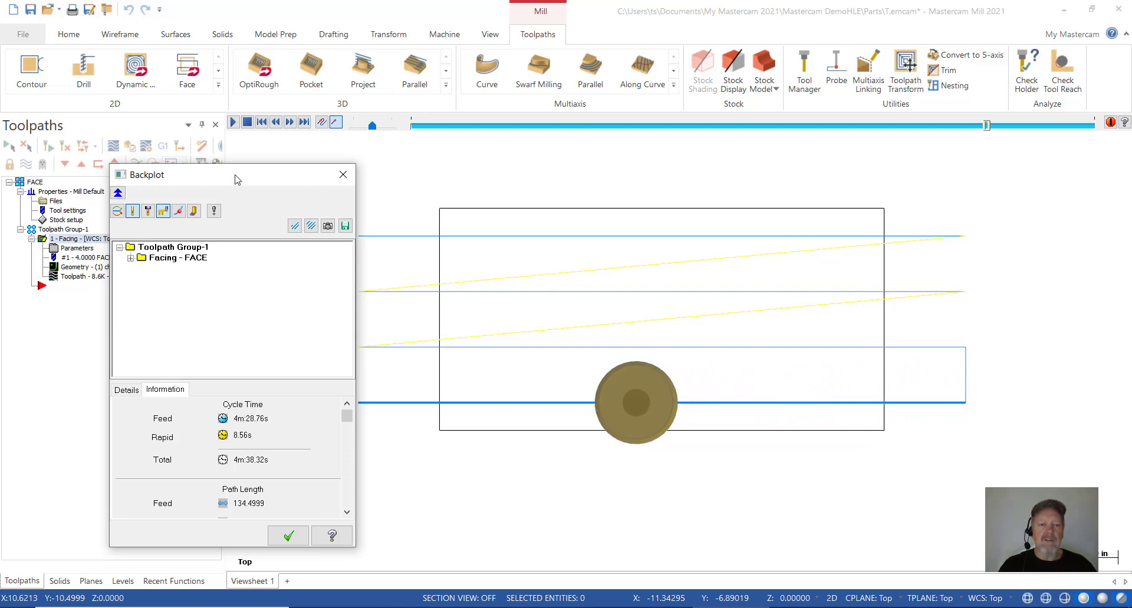
{"action": "left_click_drag", "start_coordinate": [235, 174], "coordinate": [194, 96]}
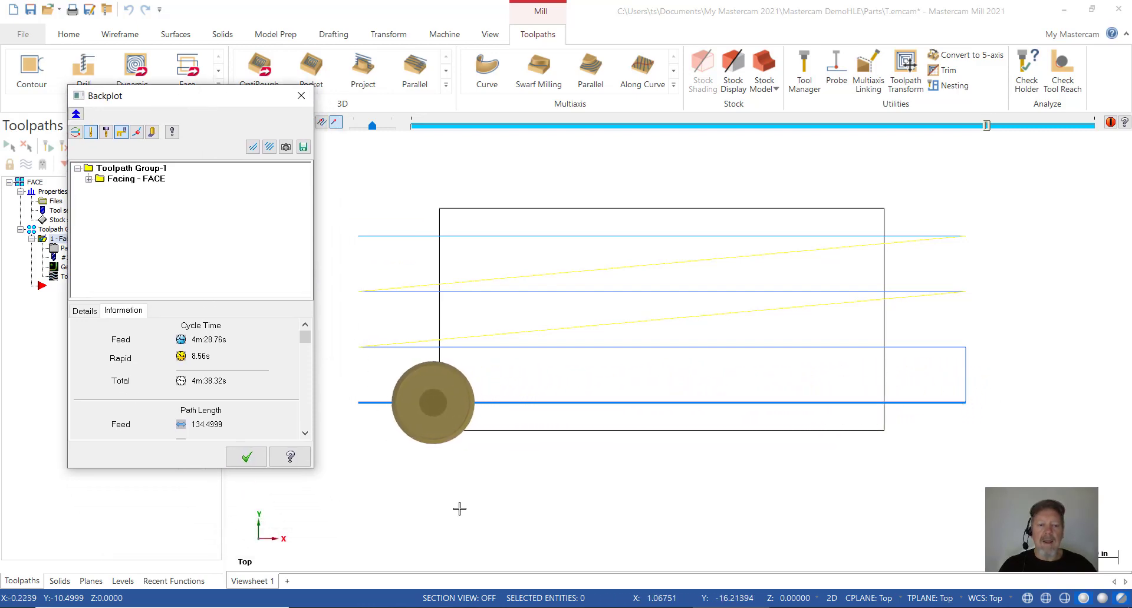
{"action": "left_click", "coordinate": [247, 458]}
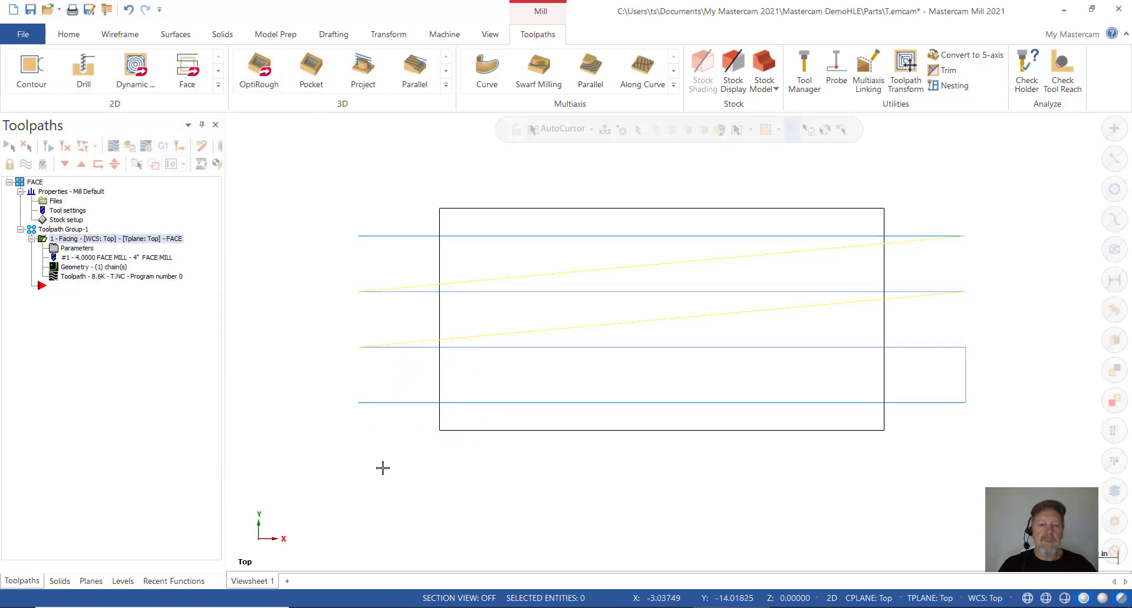
Set the facing toolpath's across overlap to 1.0 and maximum stepover to 3.0, and regenerate it
{"action": "left_click", "coordinate": [86, 250]}
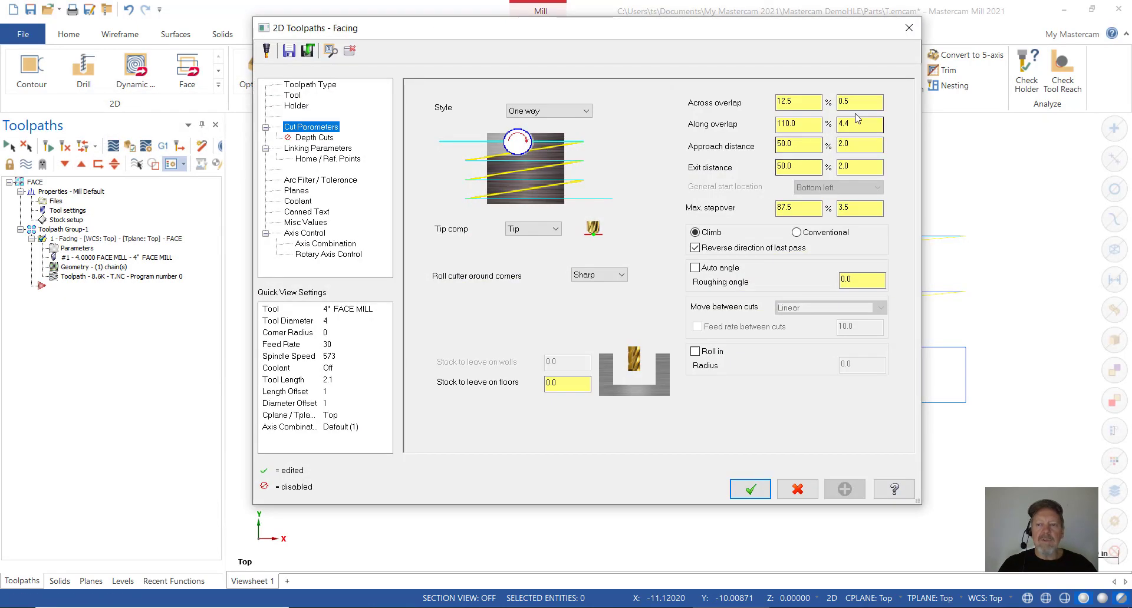
{"action": "left_click_drag", "start_coordinate": [852, 102], "coordinate": [830, 101]}
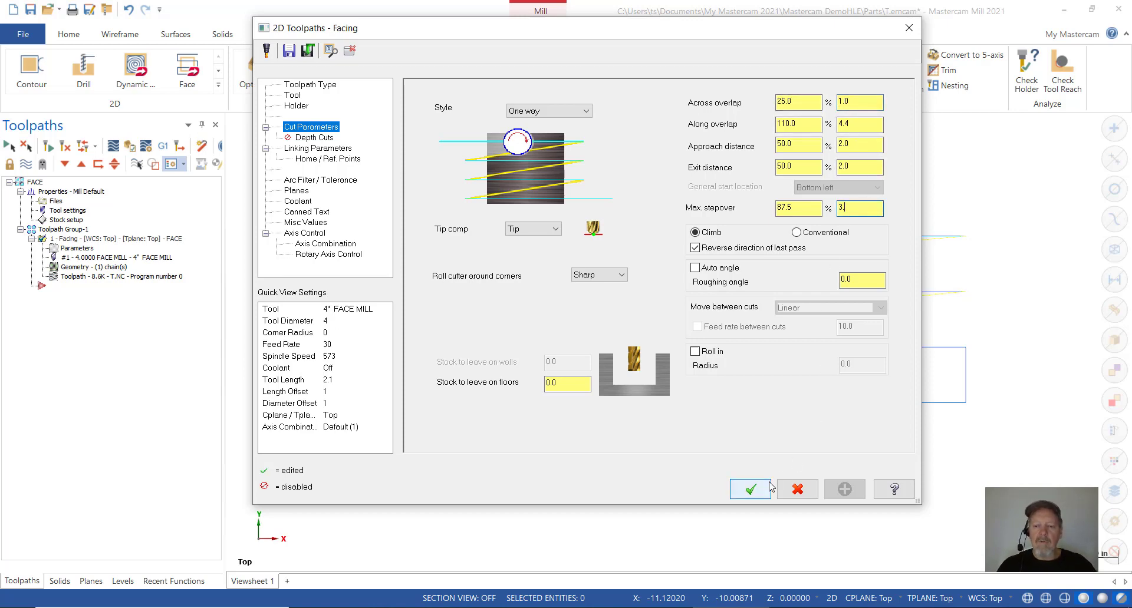
{"action": "left_click", "coordinate": [750, 489]}
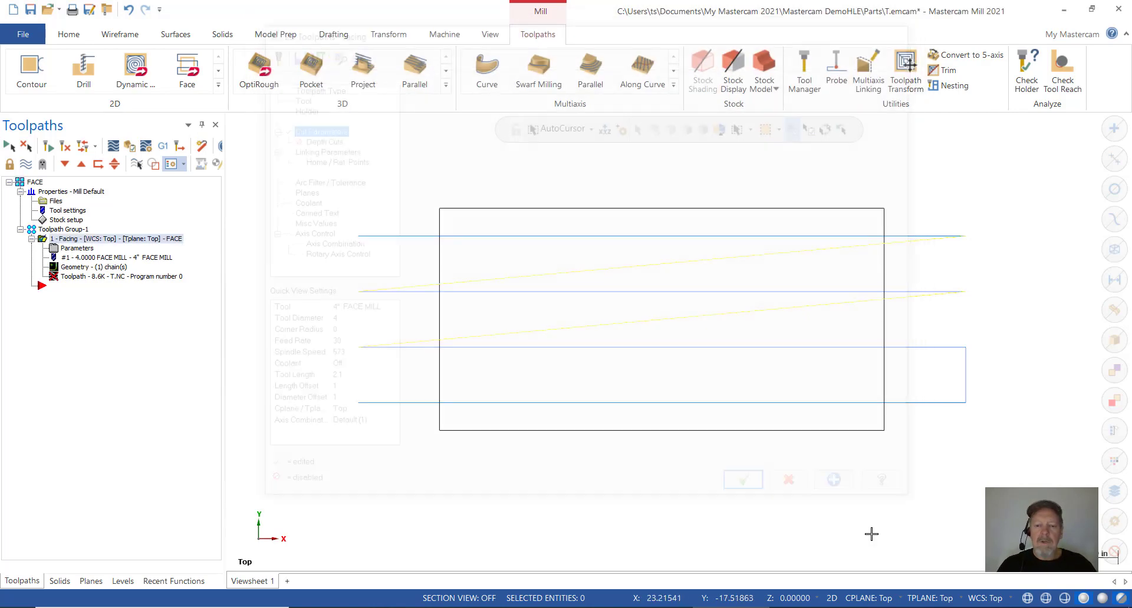
{"action": "left_click", "coordinate": [65, 146]}
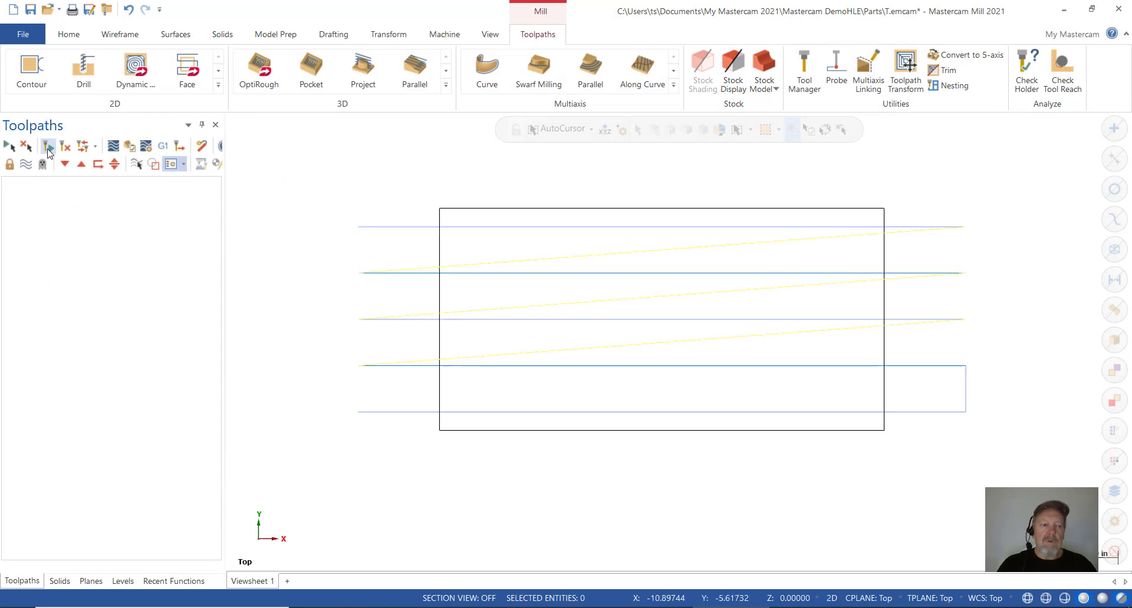
Open the backplot for the 3.0 stepover toolpath, read its cycle time for comparison and close it
{"action": "left_click", "coordinate": [112, 147]}
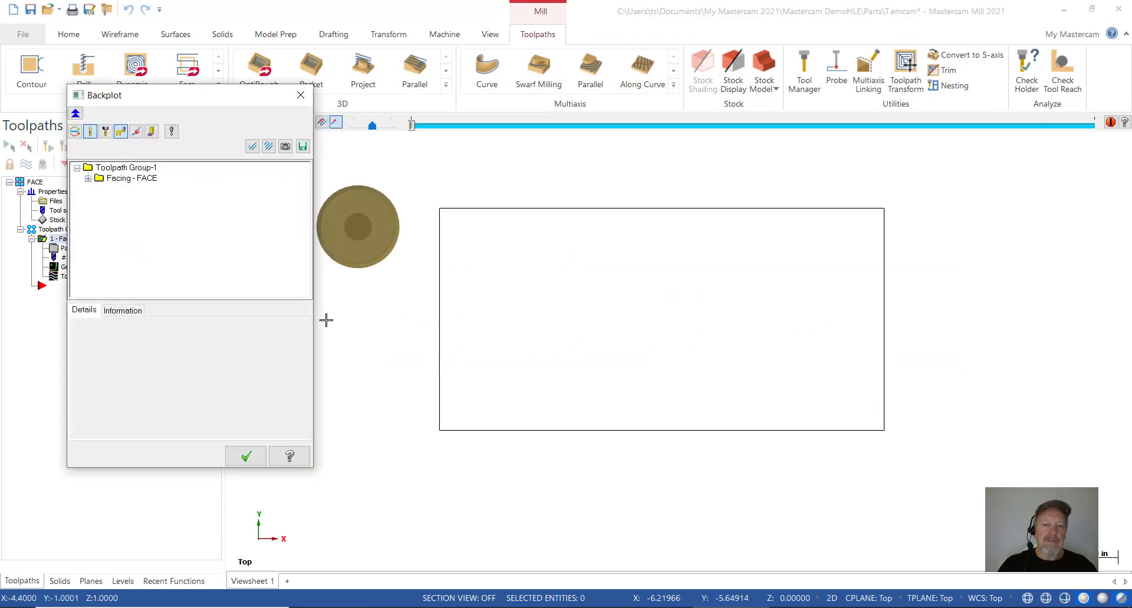
{"action": "left_click", "coordinate": [131, 316]}
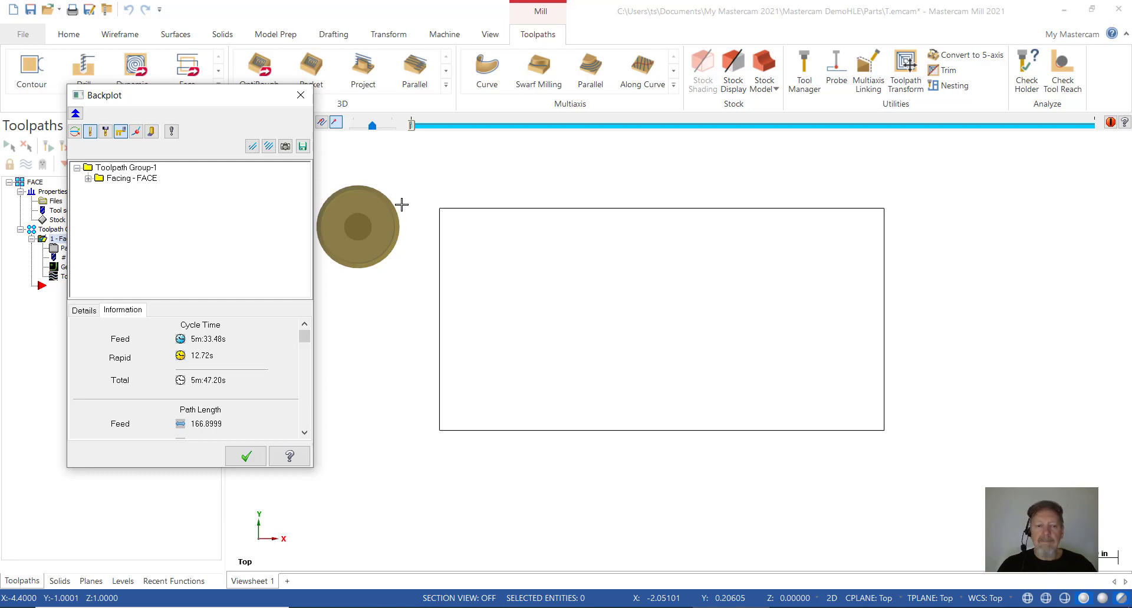
{"action": "left_click", "coordinate": [246, 456]}
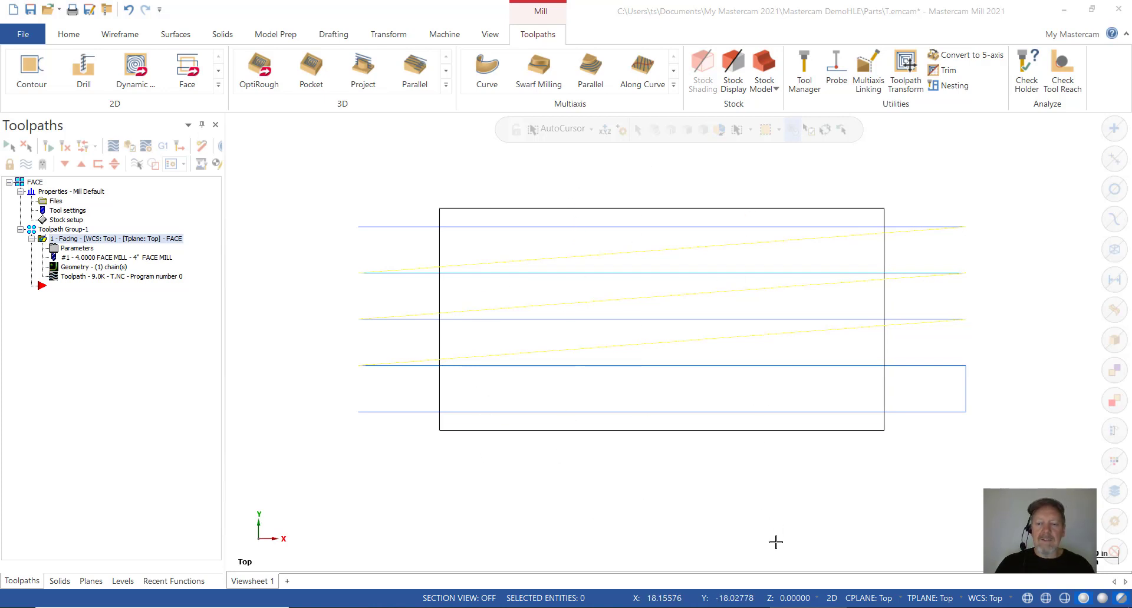
Set the facing toolpath's roughing angle to 90 degrees and regenerate it
{"action": "left_click", "coordinate": [77, 248]}
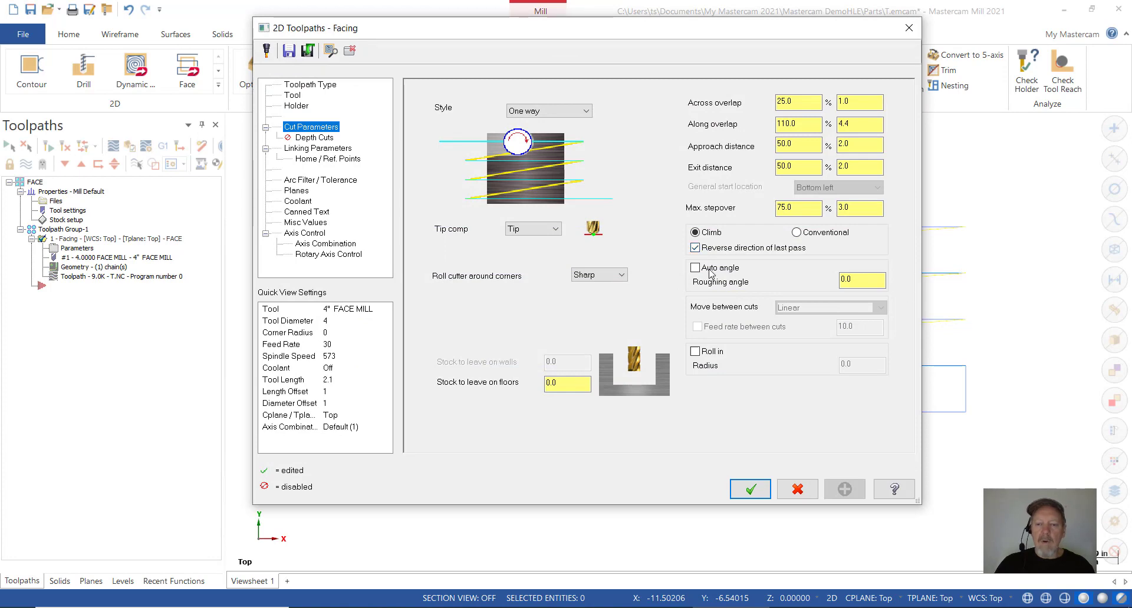
{"action": "double_click", "coordinate": [860, 282]}
{"action": "type", "text": "9"}
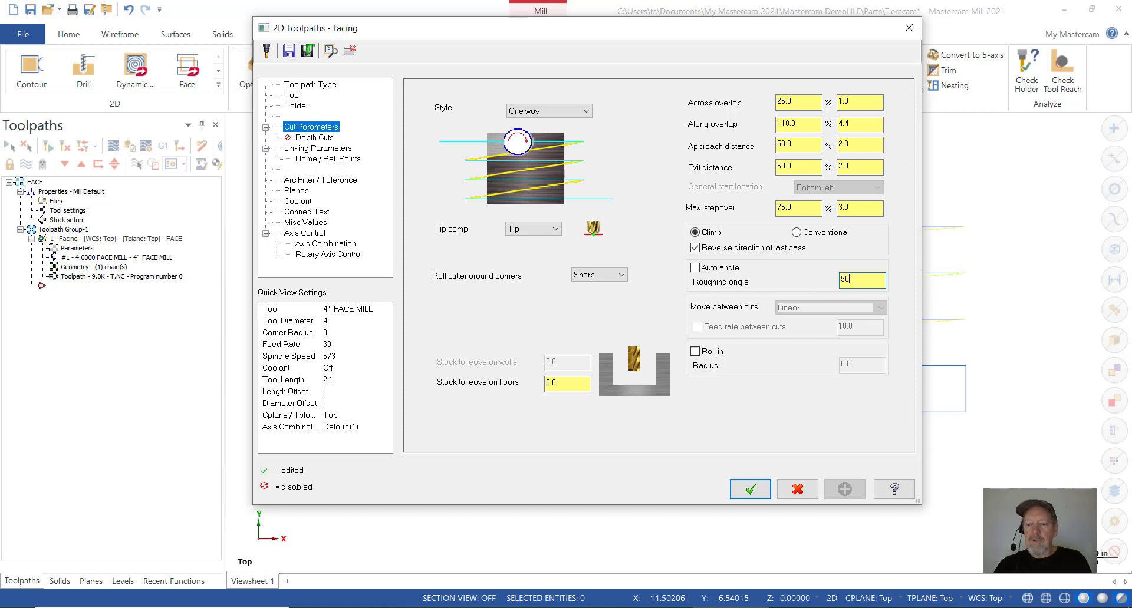
{"action": "left_click", "coordinate": [750, 489]}
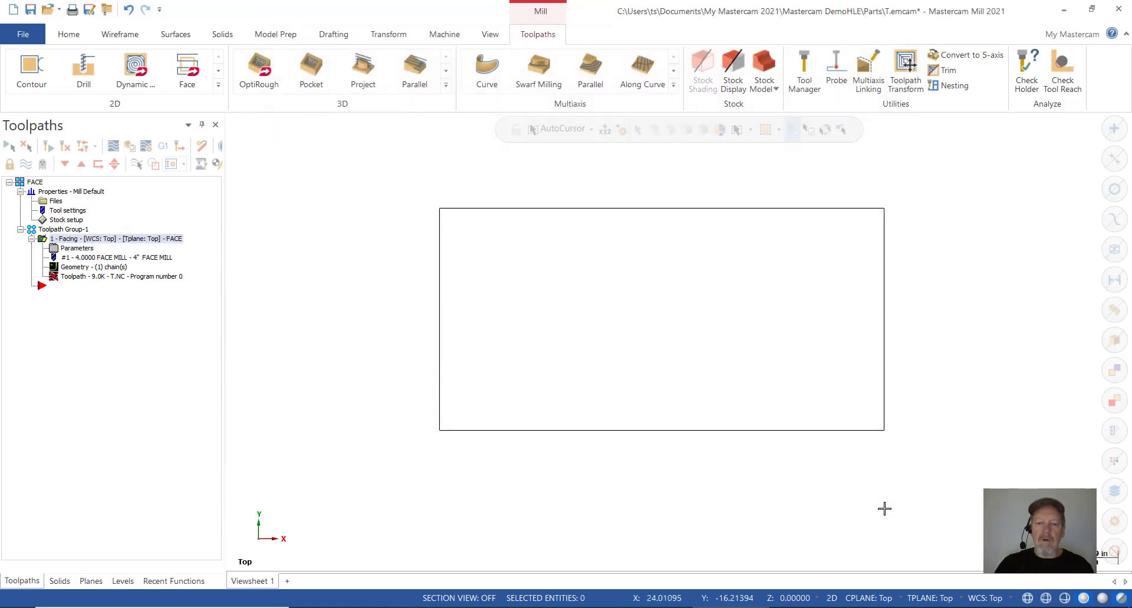
{"action": "left_click", "coordinate": [96, 164]}
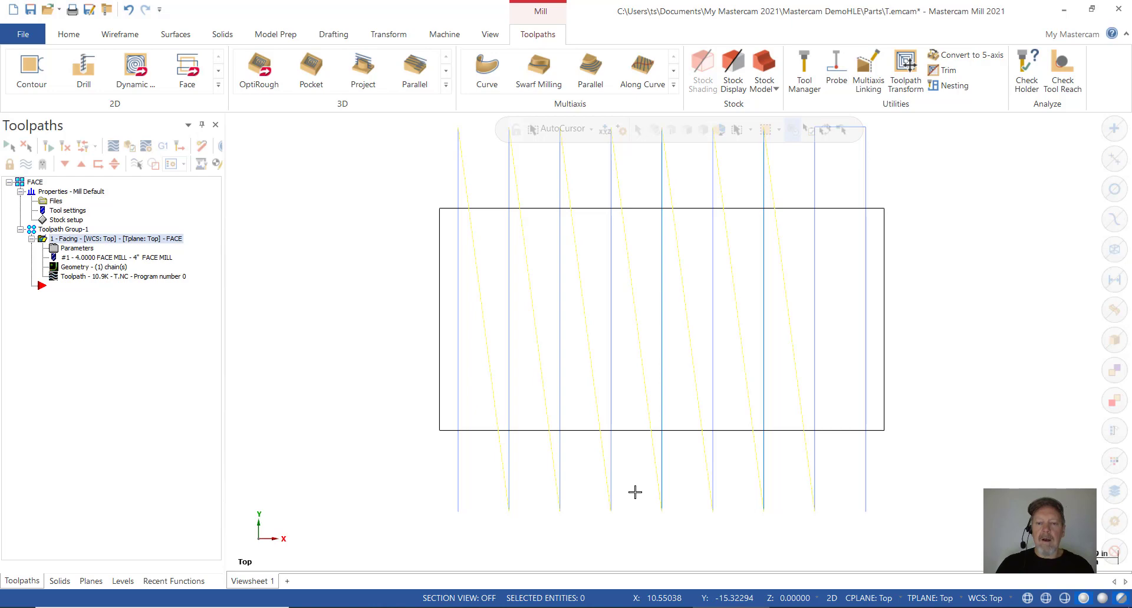
Set the roughing angle in the facing toolpath's cut parameters to 0.0 and accept the parameters
{"action": "left_click", "coordinate": [89, 252]}
{"action": "left_click_drag", "start_coordinate": [861, 282], "coordinate": [809, 285]}
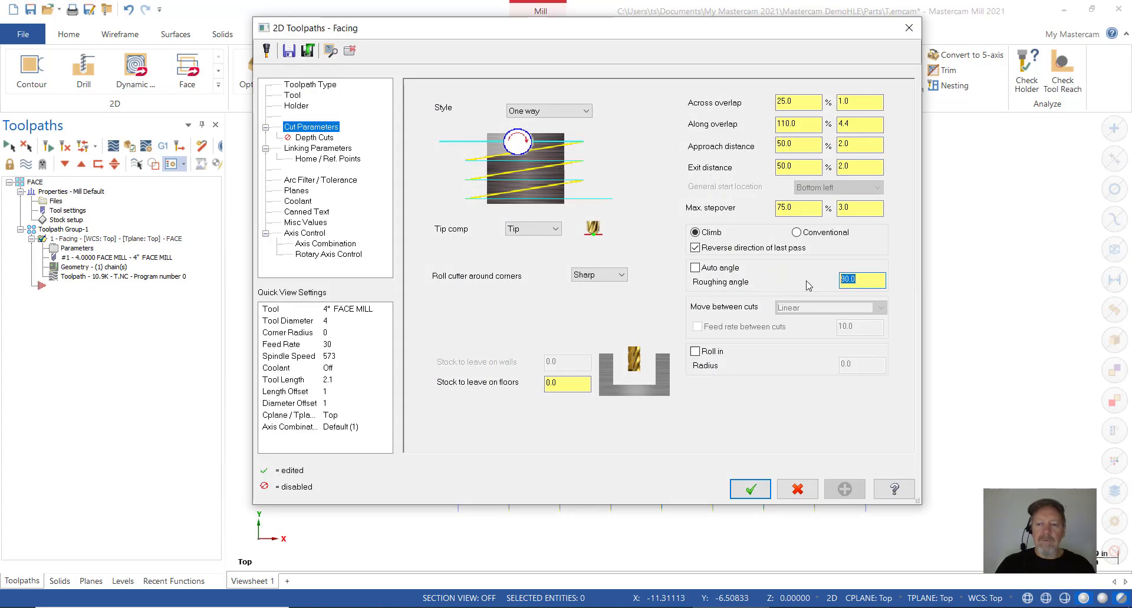
{"action": "type", "text": "0.0"}
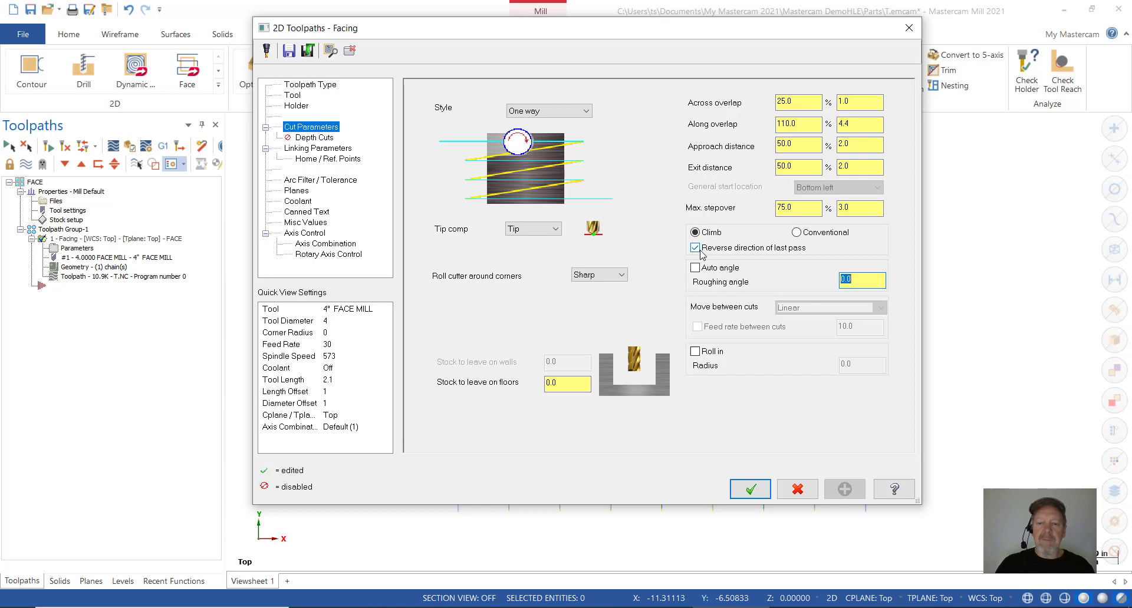
{"action": "left_click", "coordinate": [750, 490]}
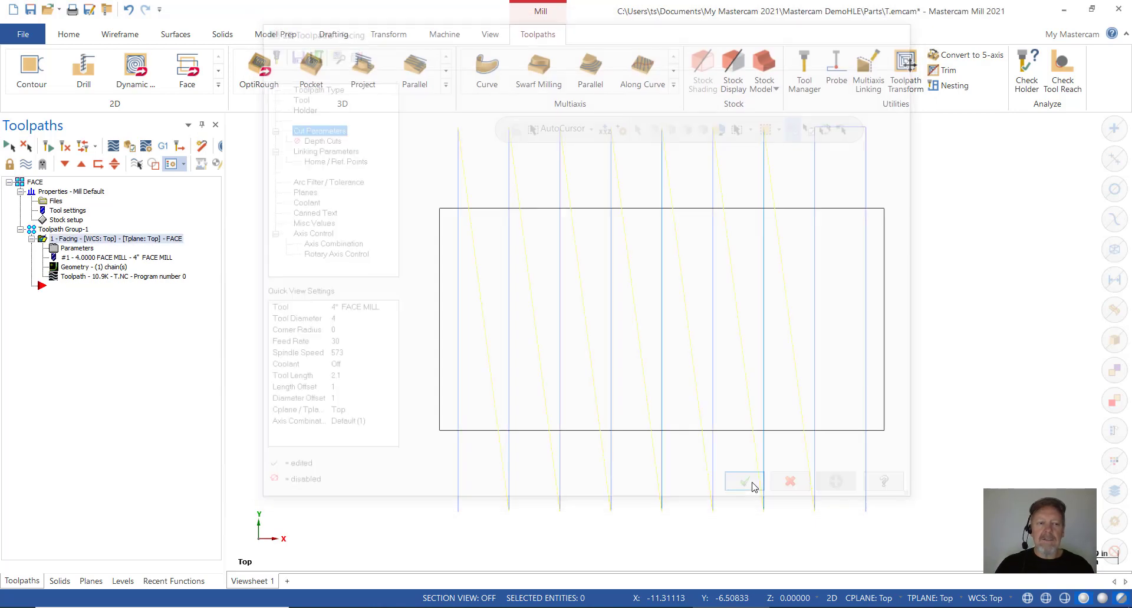
Regenerate the one-way facing toolpath, play its backplot to check the tool motion and close the backplot
{"action": "left_click", "coordinate": [65, 149]}
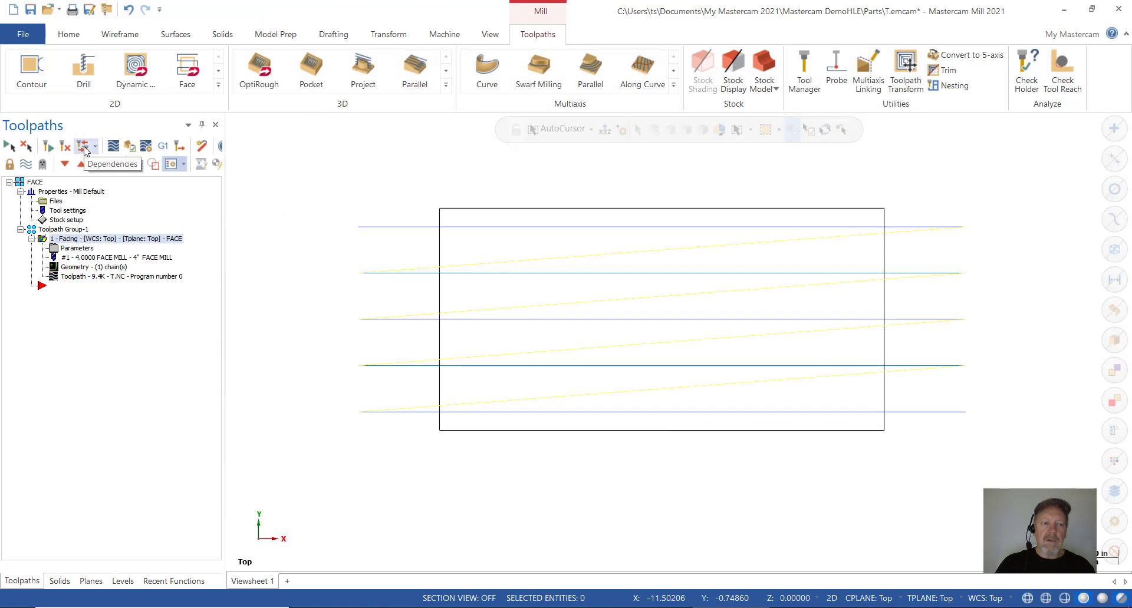
{"action": "left_click", "coordinate": [112, 147]}
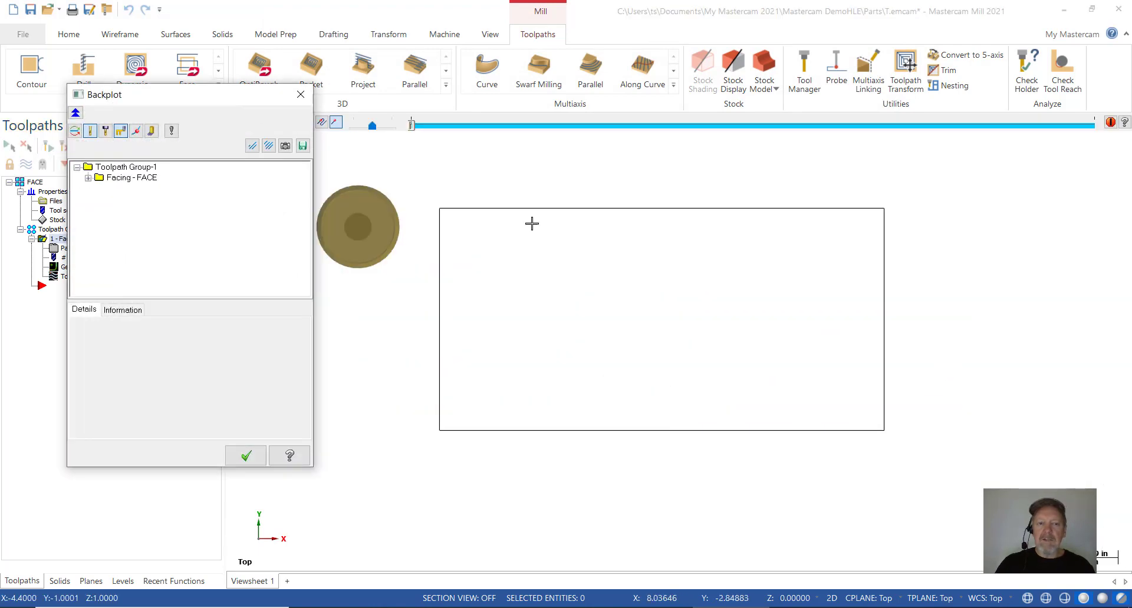
{"action": "left_click_drag", "start_coordinate": [273, 100], "coordinate": [263, 168]}
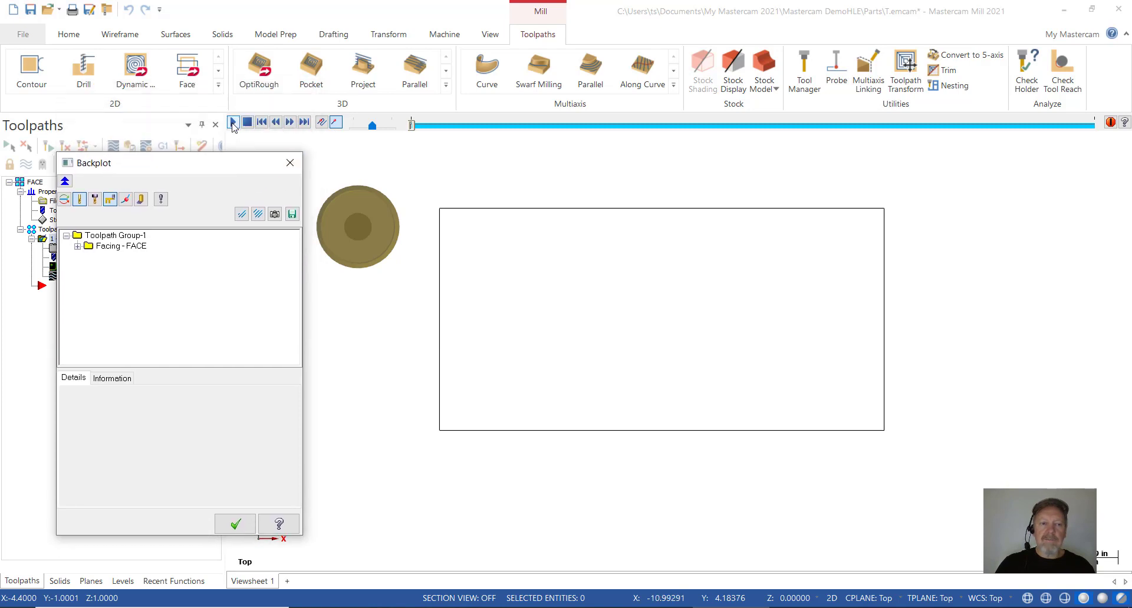
{"action": "left_click", "coordinate": [233, 122]}
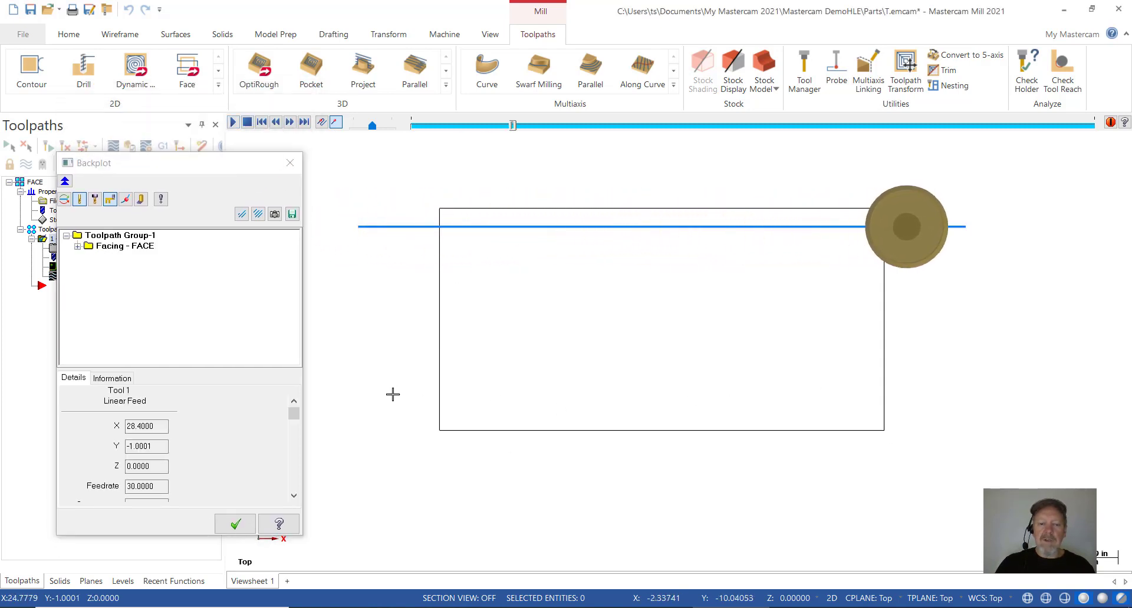
{"action": "left_click", "coordinate": [236, 524]}
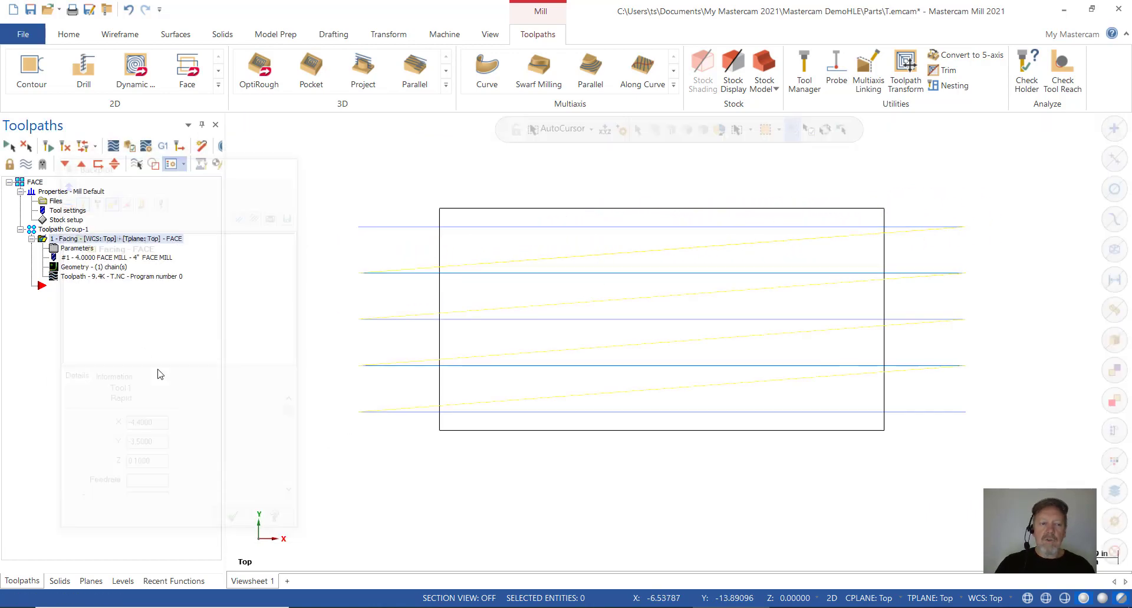
Change the facing toolpath's cutting style to Zigzag, accept the parameters and regenerate the toolpath
{"action": "left_click", "coordinate": [83, 249]}
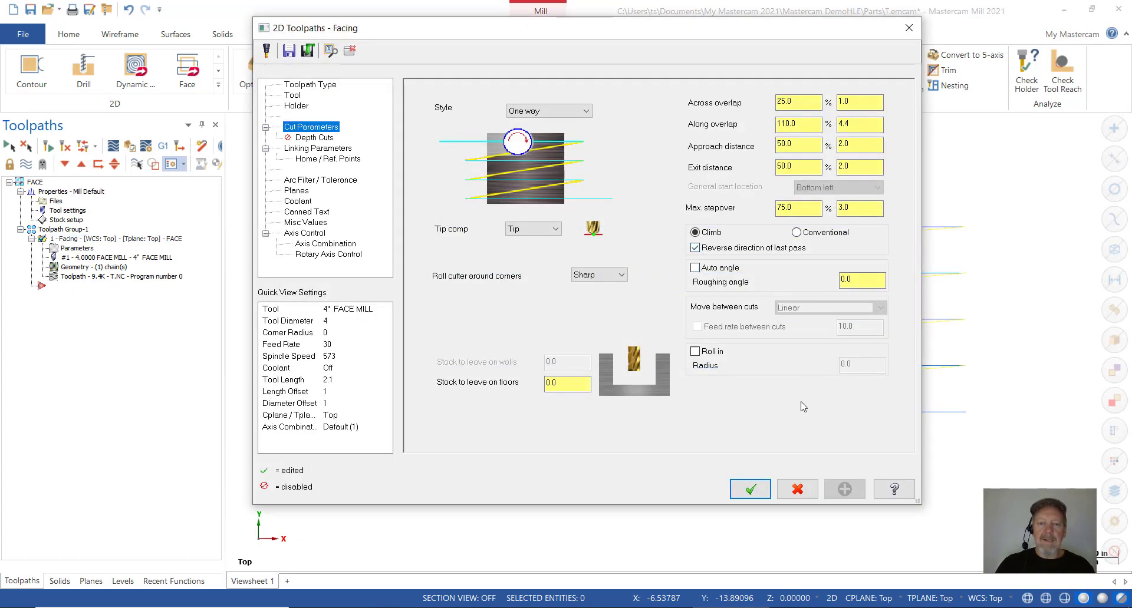
{"action": "left_click", "coordinate": [580, 111]}
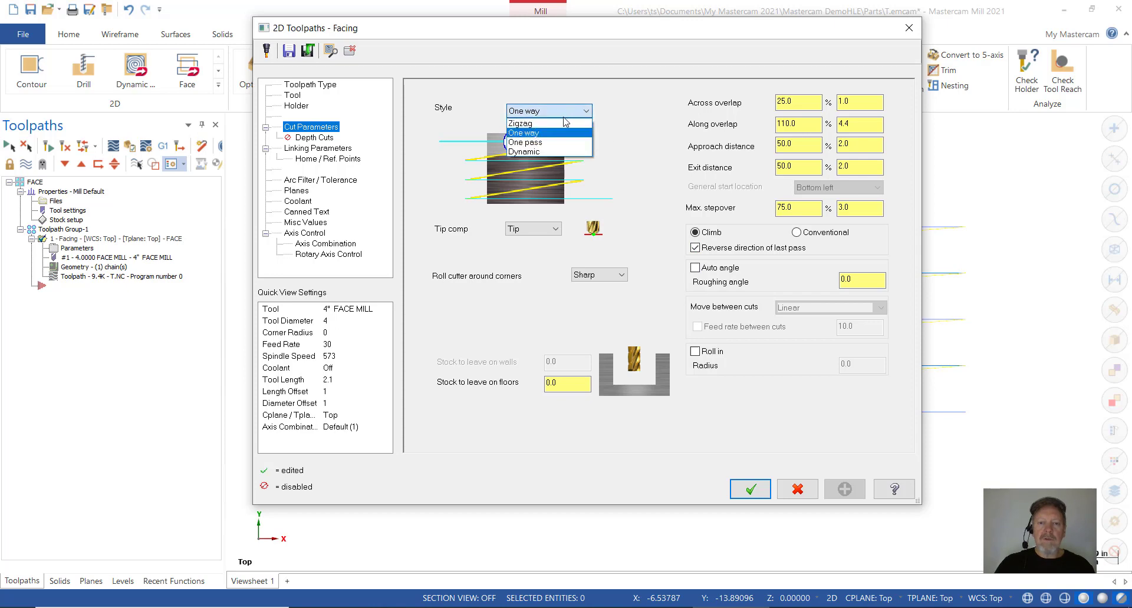
{"action": "left_click", "coordinate": [581, 122]}
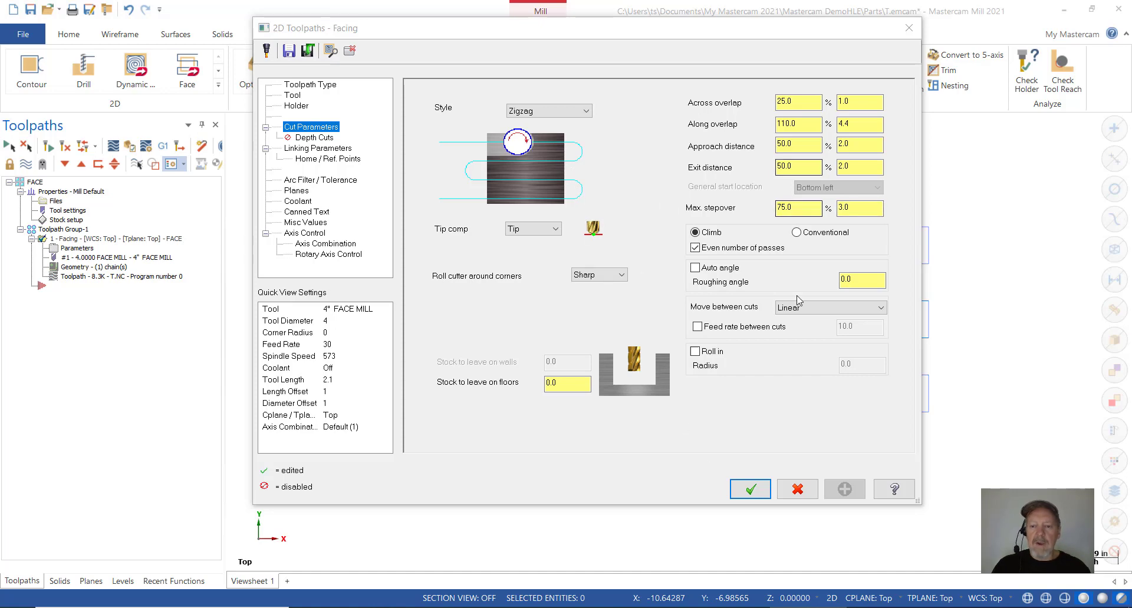
{"action": "left_click", "coordinate": [750, 489]}
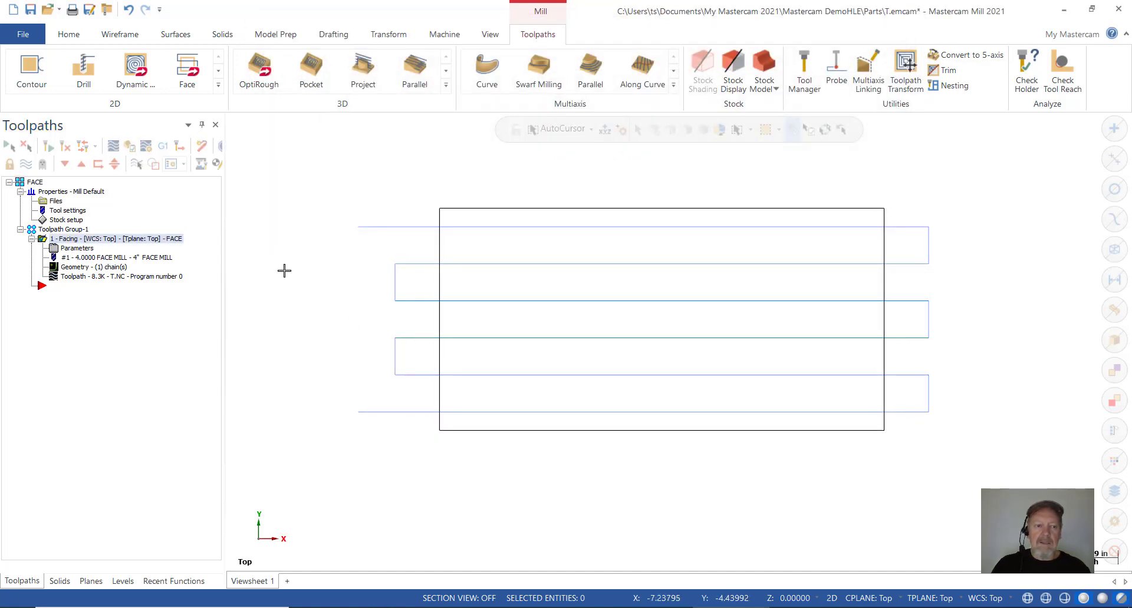
Backplot the zigzag facing toolpath with an even number of passes, read its cycle time and close the backplot
{"action": "left_click", "coordinate": [112, 147]}
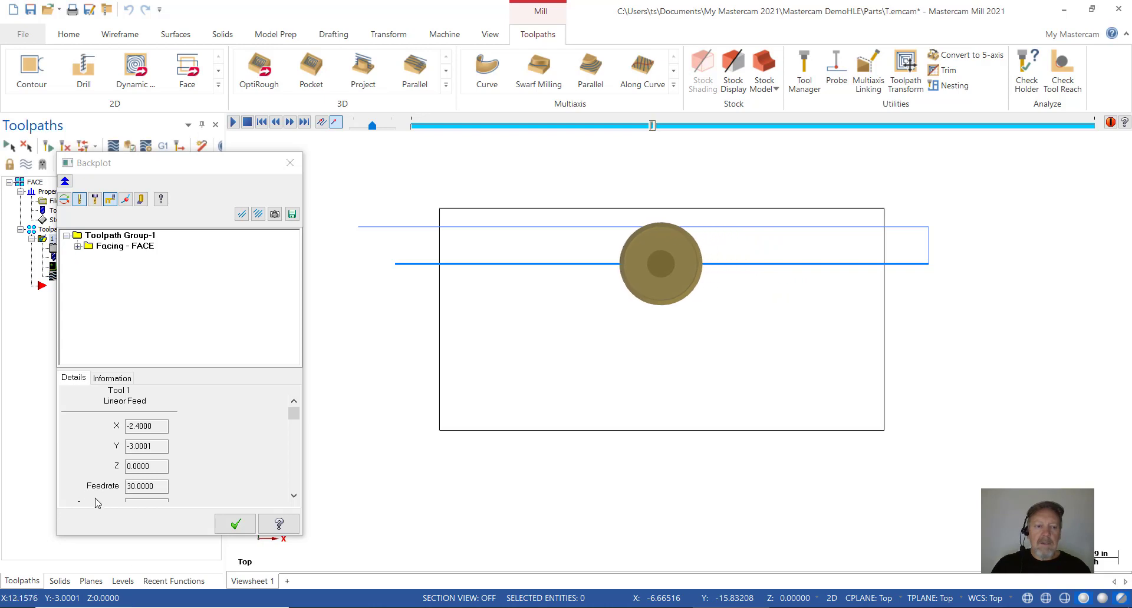
{"action": "left_click", "coordinate": [112, 380]}
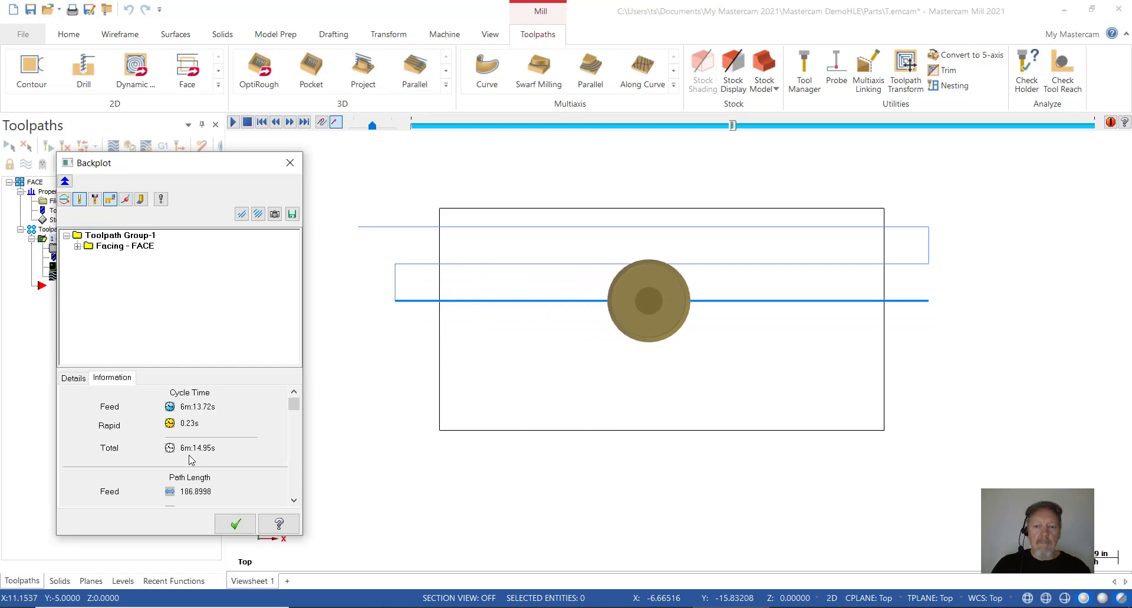
{"action": "left_click", "coordinate": [235, 524]}
Turn off the even number of passes option in the zigzag facing parameters and regenerate the toolpath
{"action": "left_click", "coordinate": [87, 250]}
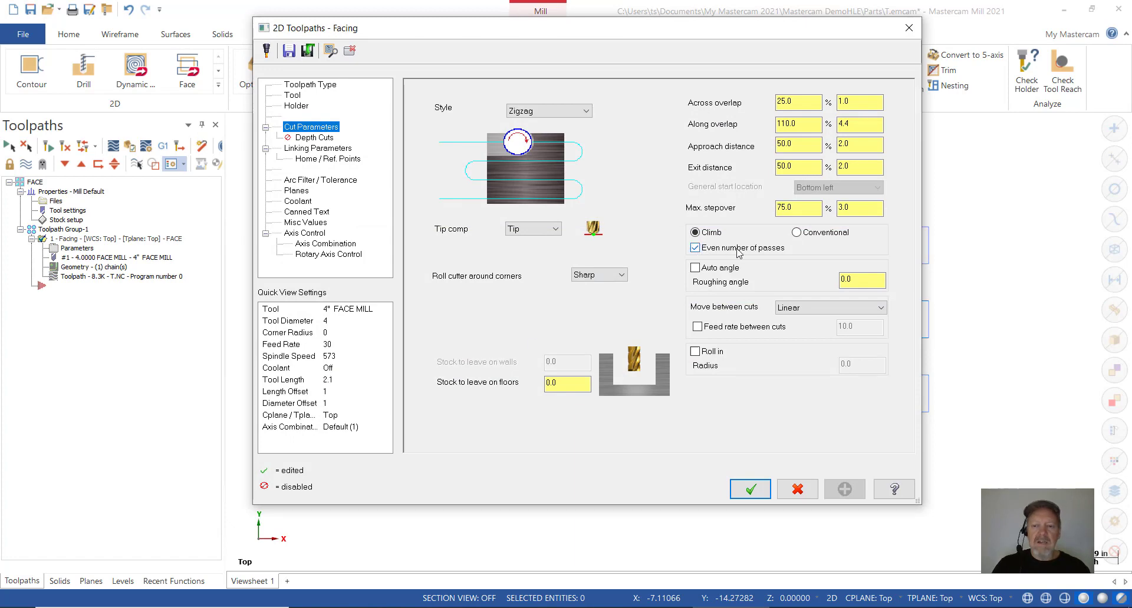
{"action": "left_click", "coordinate": [696, 248]}
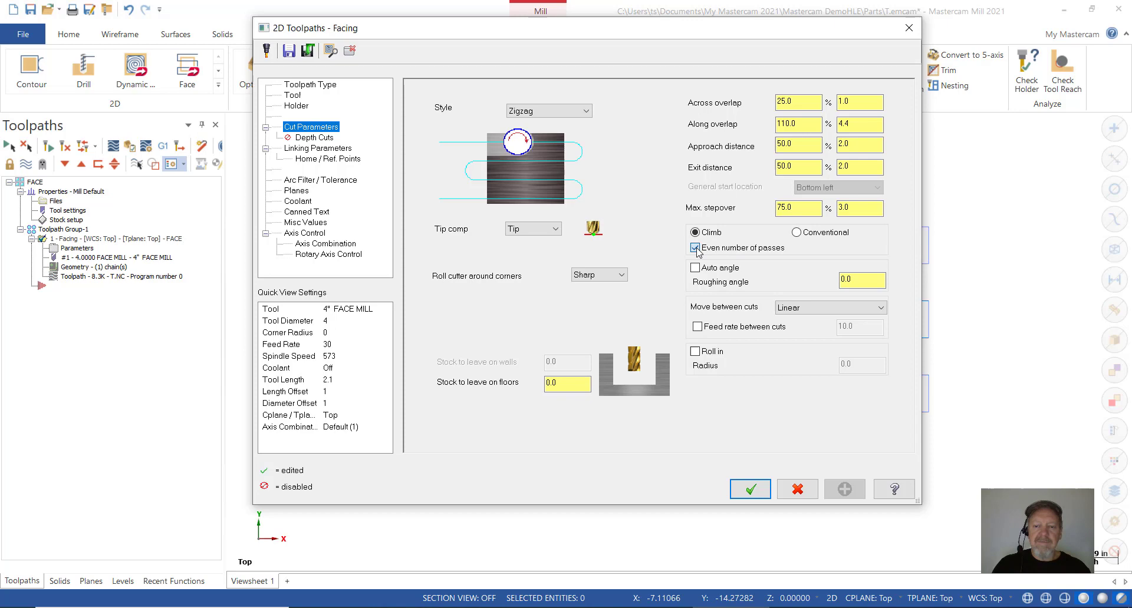
{"action": "left_click", "coordinate": [734, 493]}
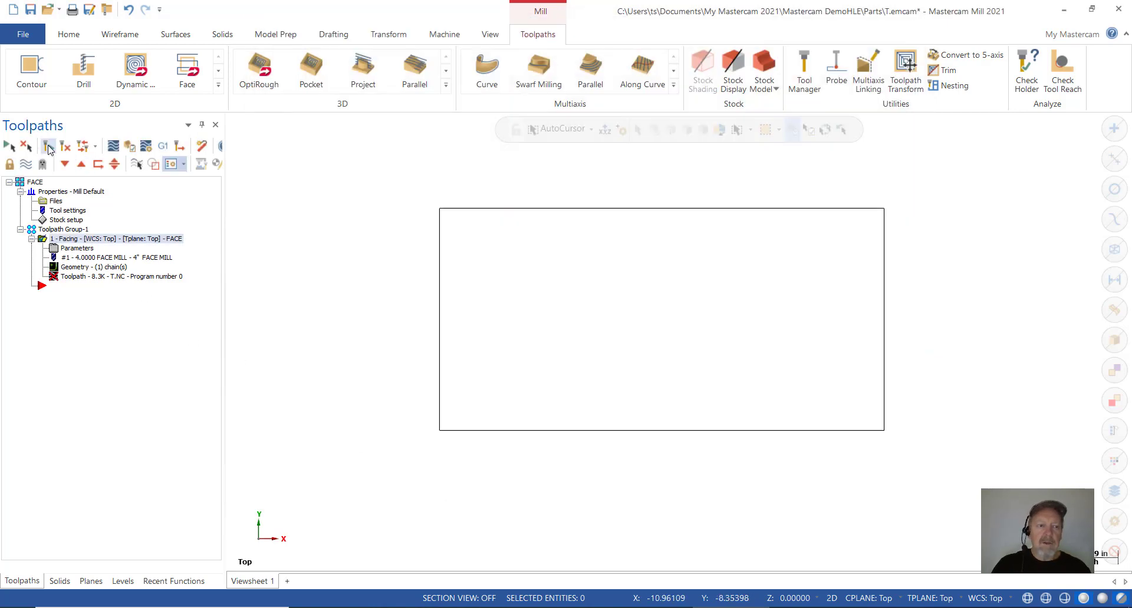
{"action": "left_click", "coordinate": [49, 147]}
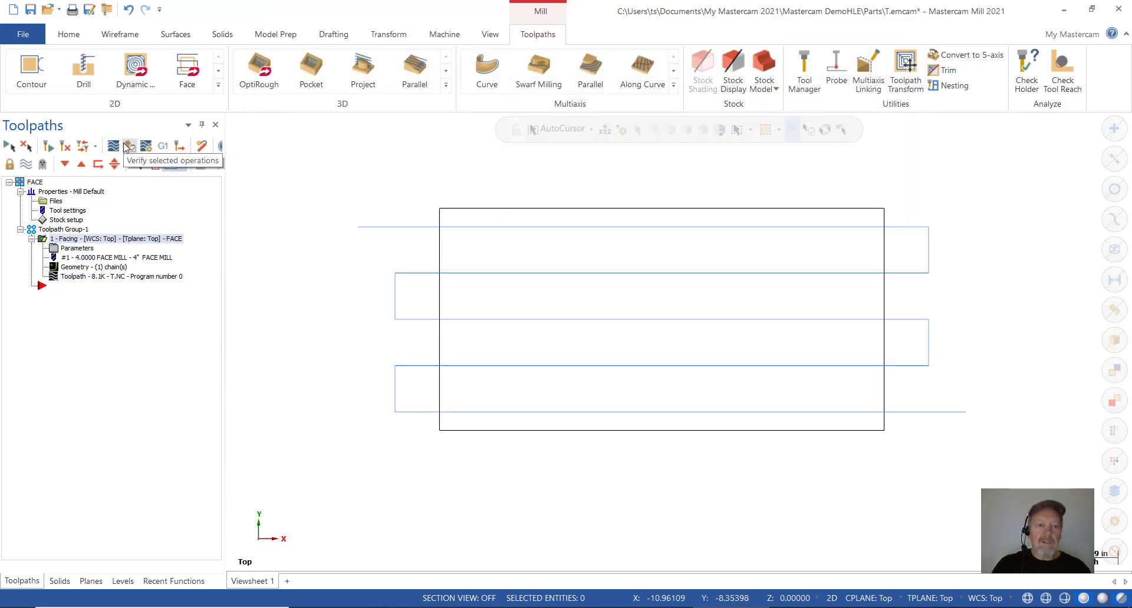
Play the backplot of the zigzag toolpath without forced even passes, read its cycle time and close the backplot
{"action": "left_click", "coordinate": [113, 147]}
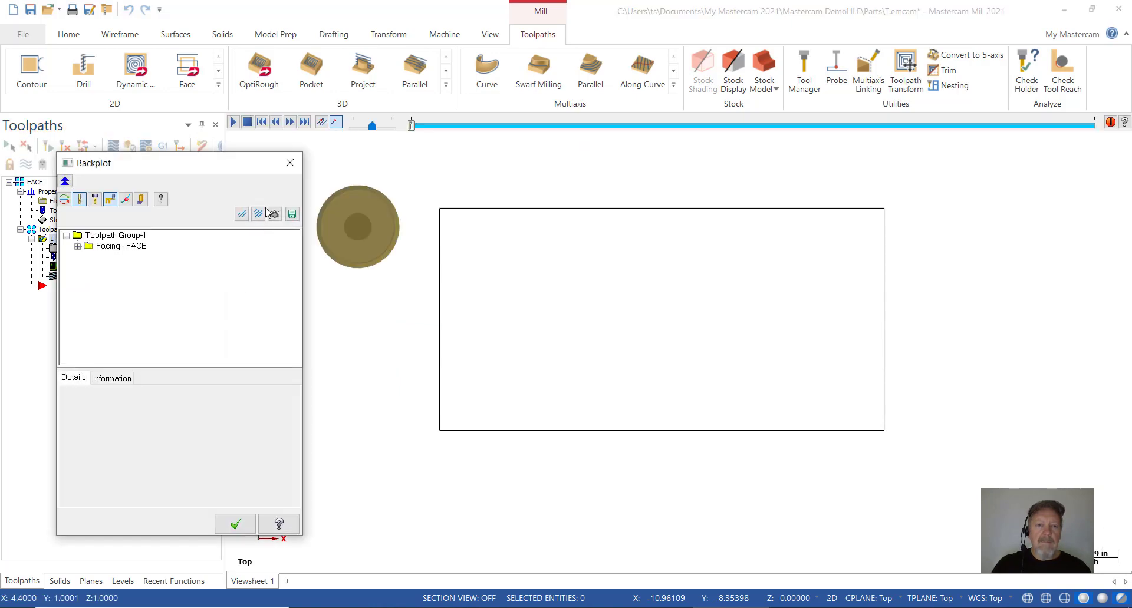
{"action": "left_click", "coordinate": [234, 123]}
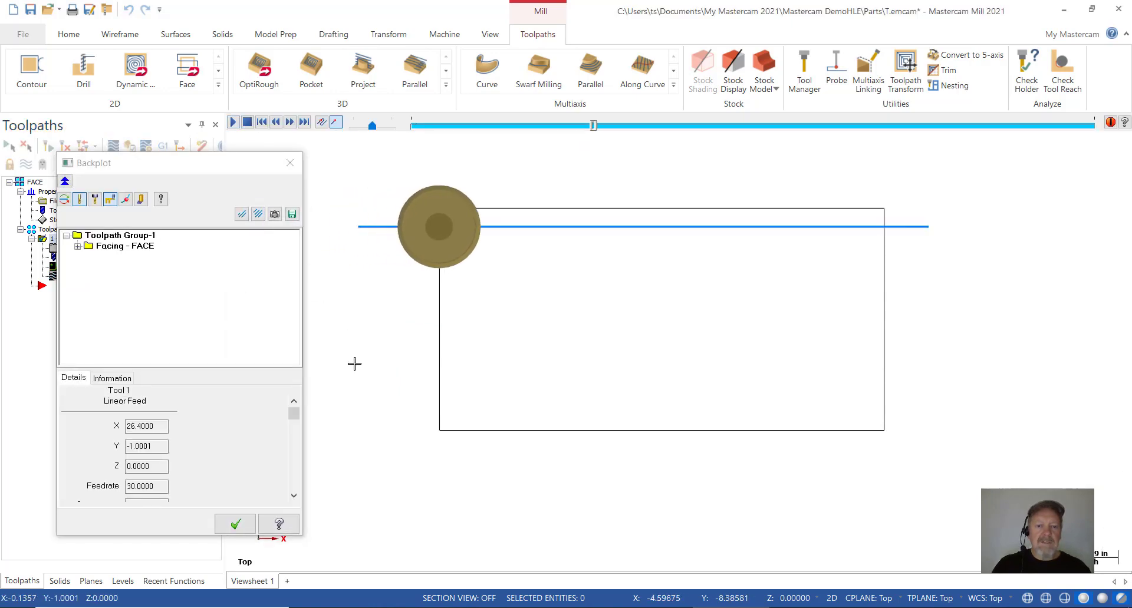
{"action": "left_click", "coordinate": [112, 378]}
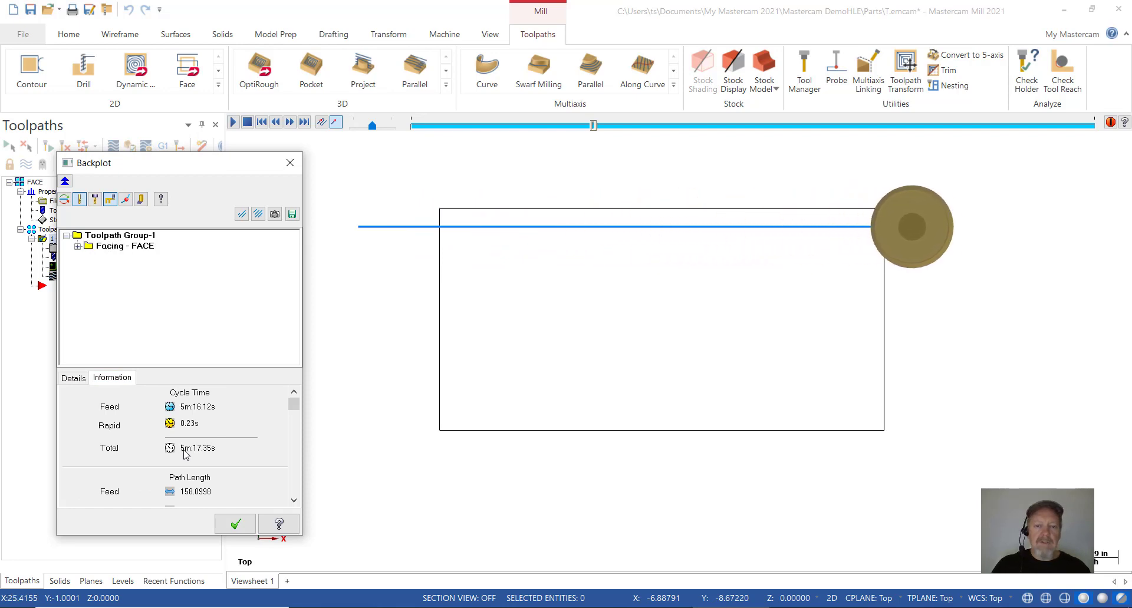
{"action": "left_click", "coordinate": [235, 524]}
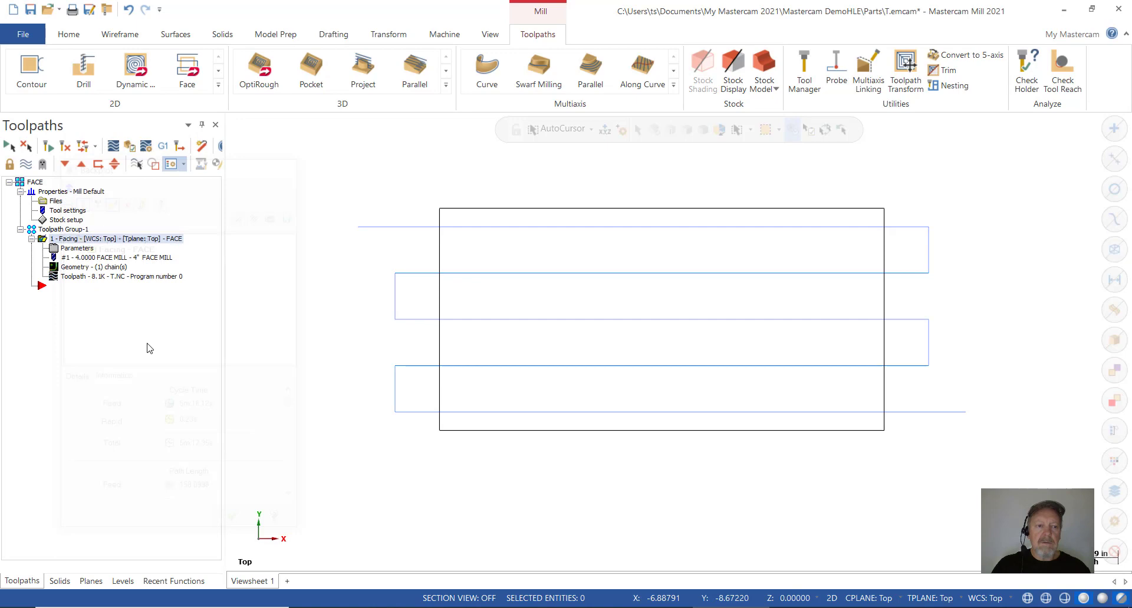
Set the zigzag facing toolpath's across overlap to 0.5 and maximum stepover to 3.5, and regenerate it
{"action": "left_click", "coordinate": [90, 252]}
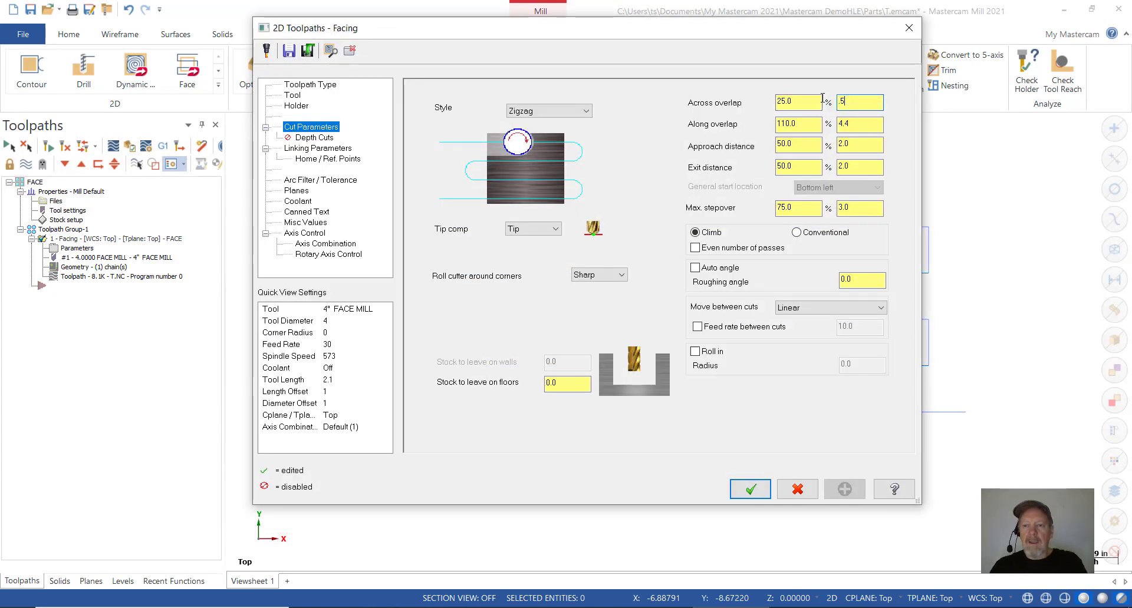
{"action": "key", "text": "Tab"}
{"action": "key", "text": "Tab"}
{"action": "key", "text": "Tab"}
{"action": "key", "text": "Tab"}
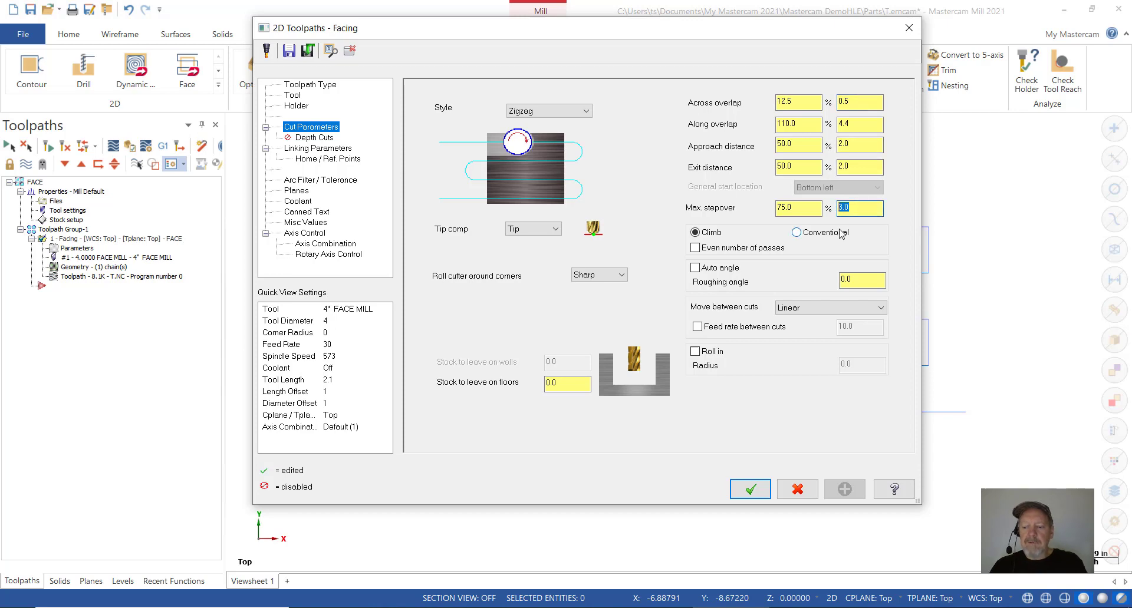
{"action": "type", "text": "3"}
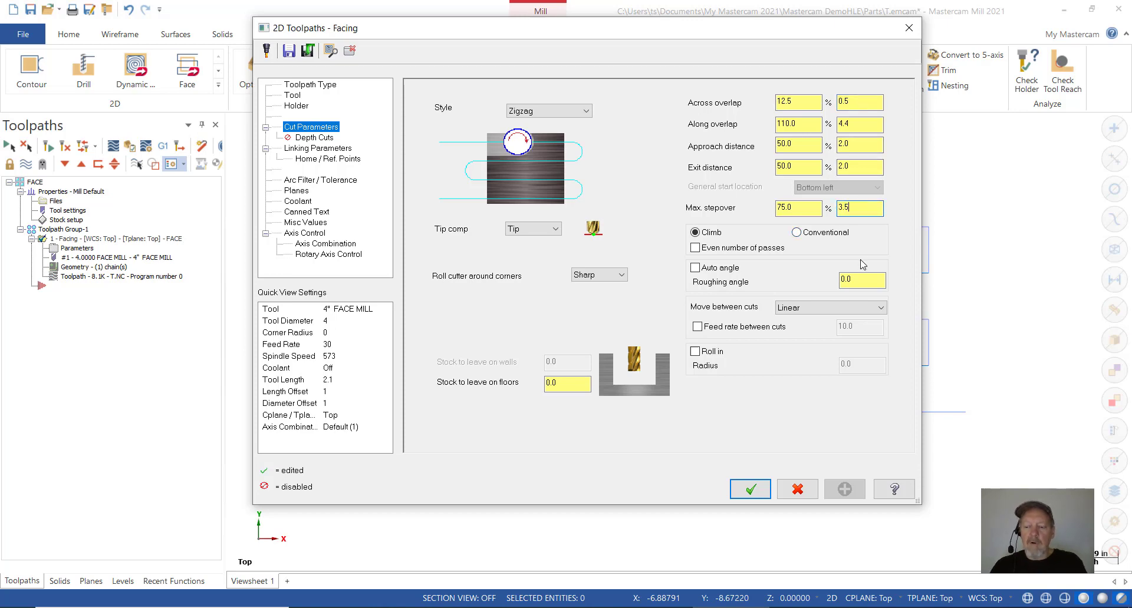
{"action": "left_click", "coordinate": [751, 489]}
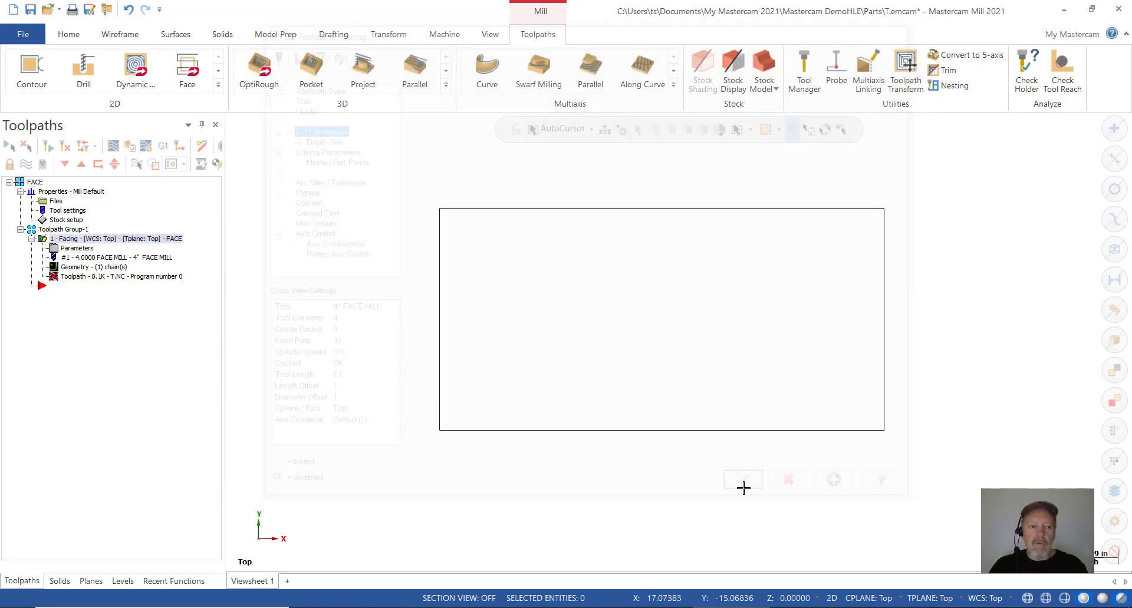
{"action": "left_click", "coordinate": [48, 145]}
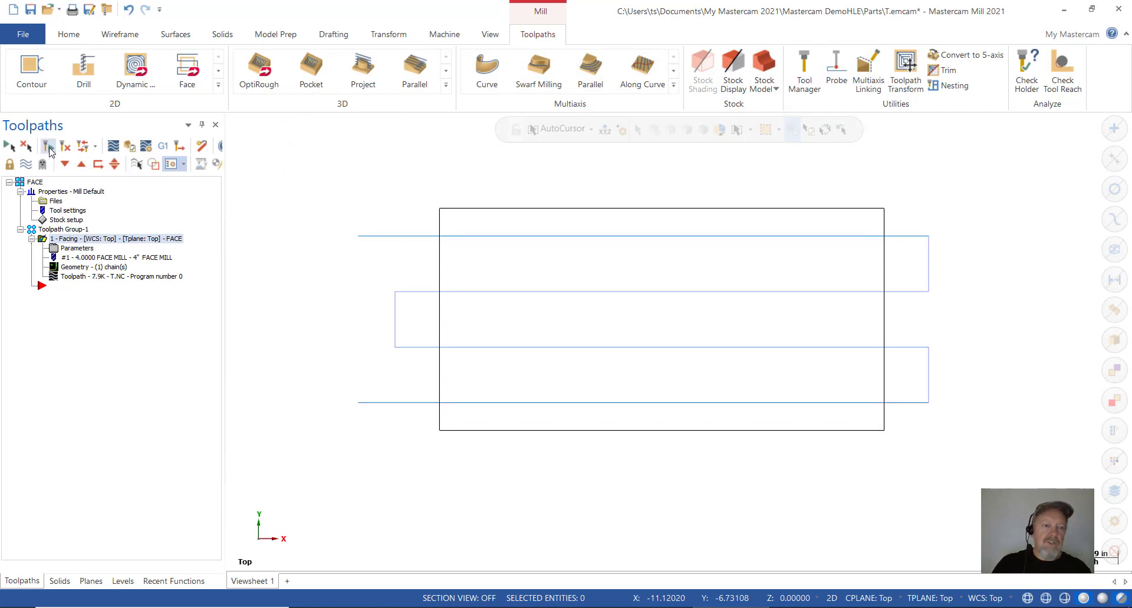
Open the backplot for the 3.5 stepover zigzag toolpath, read its cycle time and close it
{"action": "left_click", "coordinate": [170, 164]}
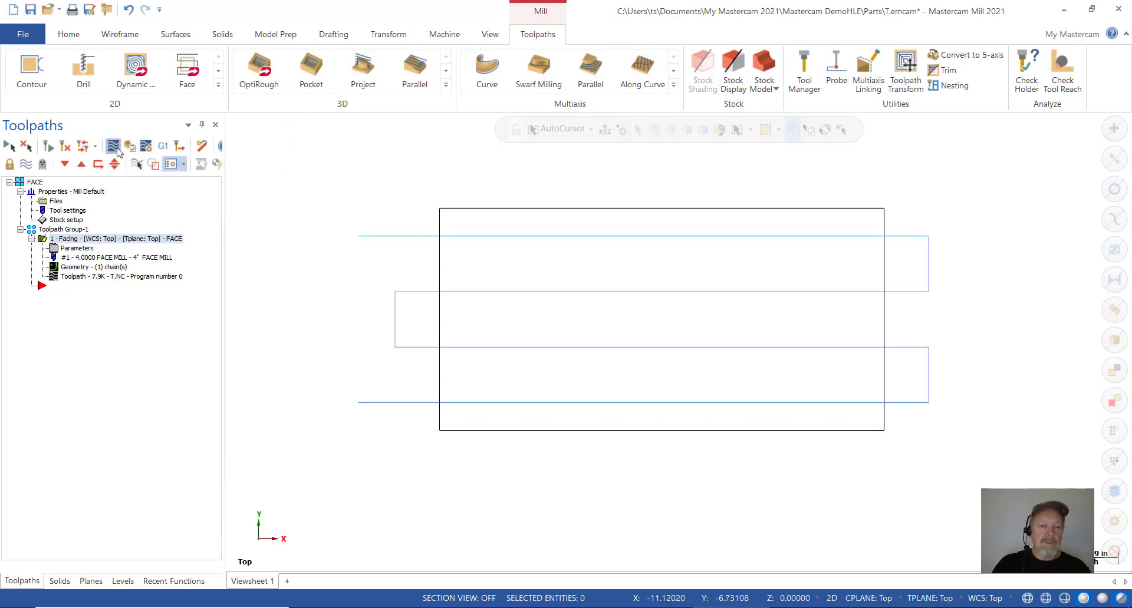
{"action": "left_click", "coordinate": [118, 379]}
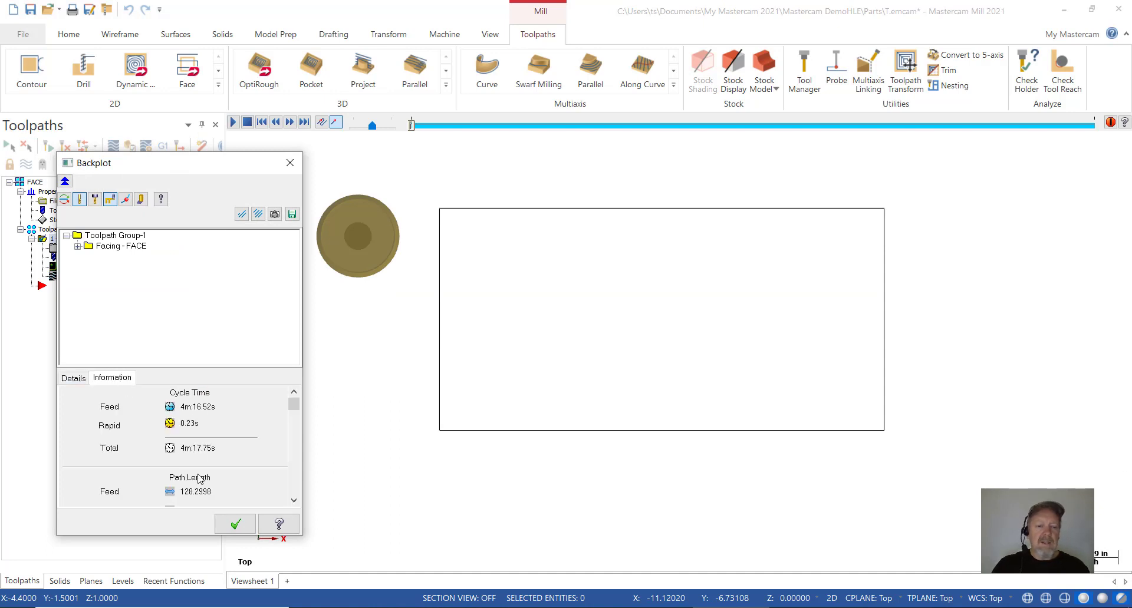
{"action": "left_click", "coordinate": [235, 524]}
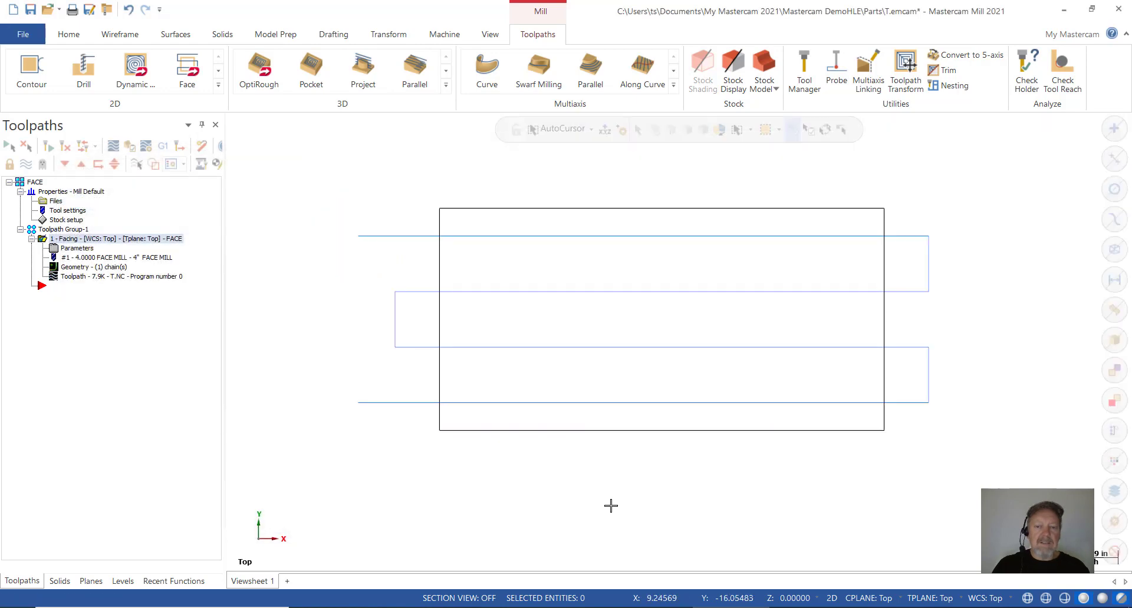
Open the facing toolpath's cut parameters, switch the style to One pass and review the roughing angle setting
{"action": "left_click", "coordinate": [77, 248]}
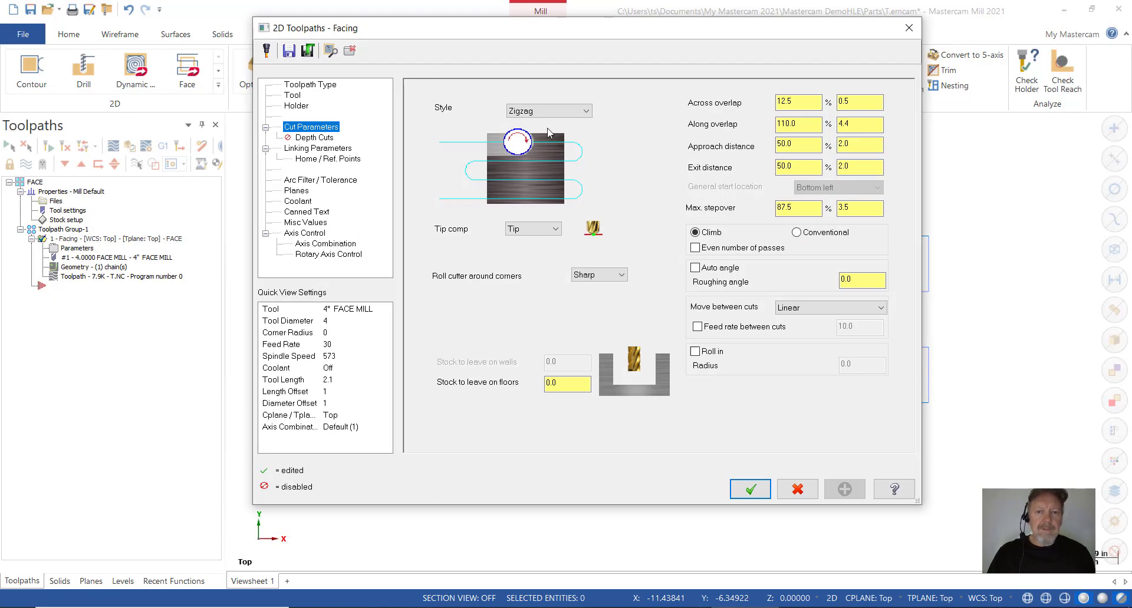
{"action": "left_click", "coordinate": [545, 112]}
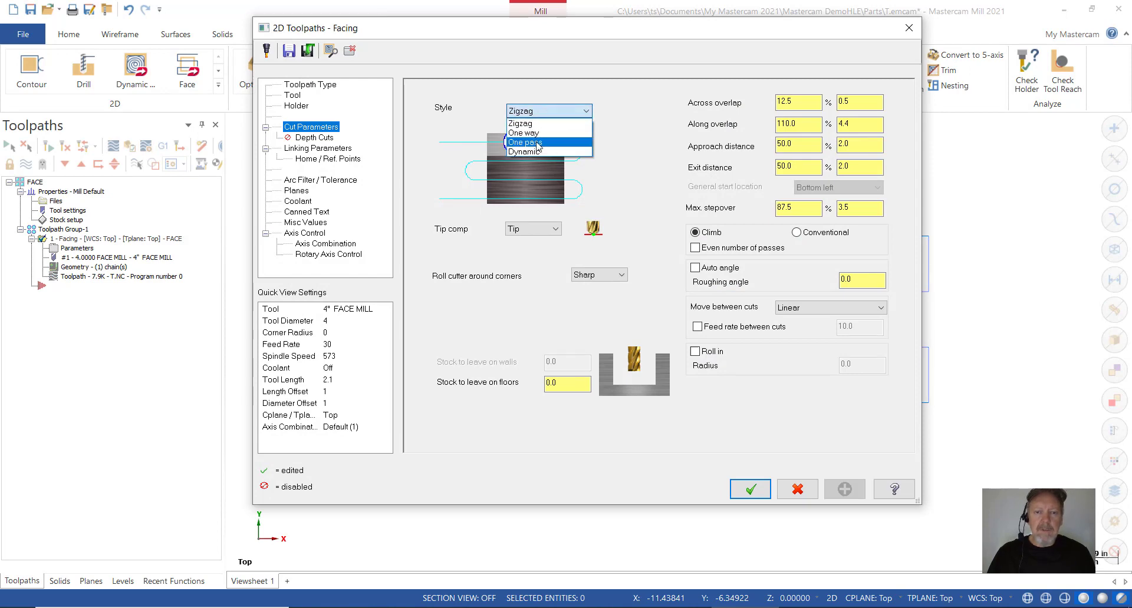
{"action": "left_click", "coordinate": [537, 143]}
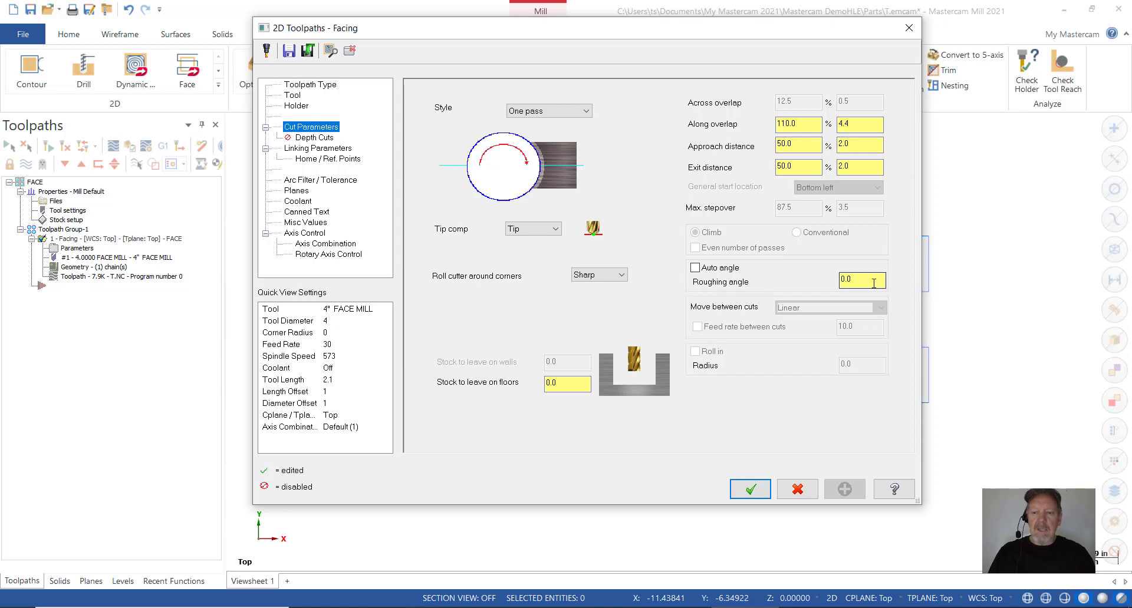
{"action": "left_click", "coordinate": [837, 279]}
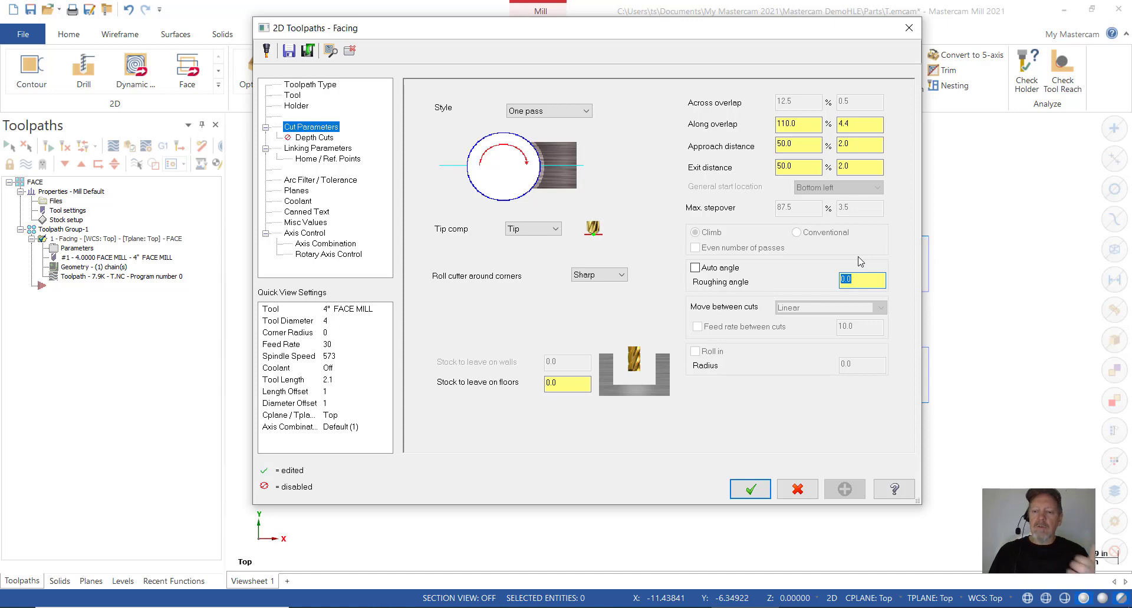
Change the facing style to Dynamic and set its maximum stepover to 3.0
{"action": "left_click", "coordinate": [548, 117]}
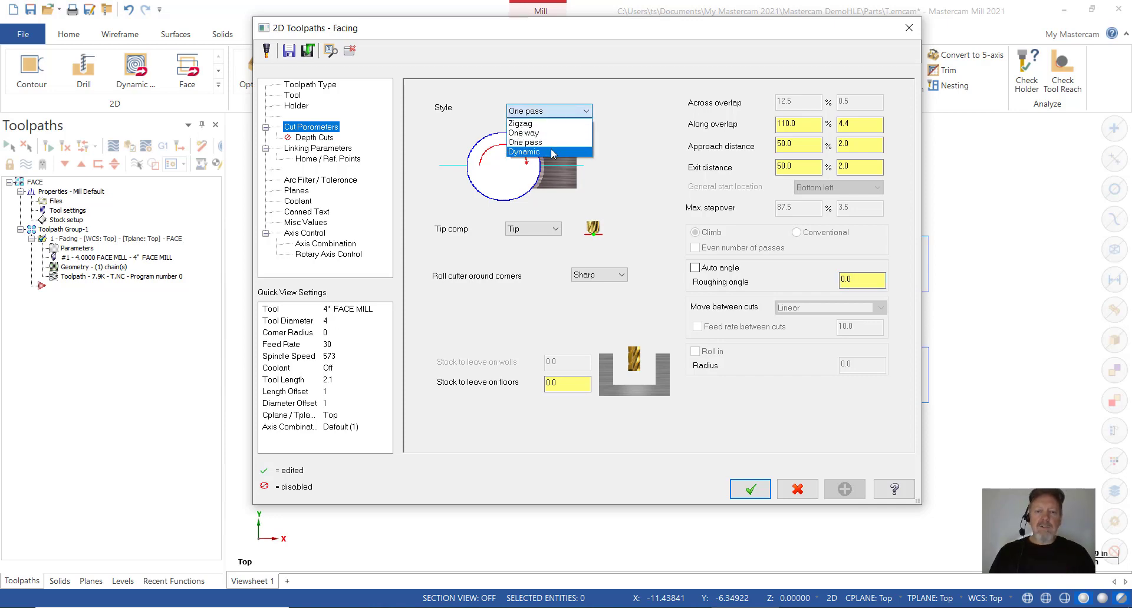
{"action": "left_click", "coordinate": [553, 152]}
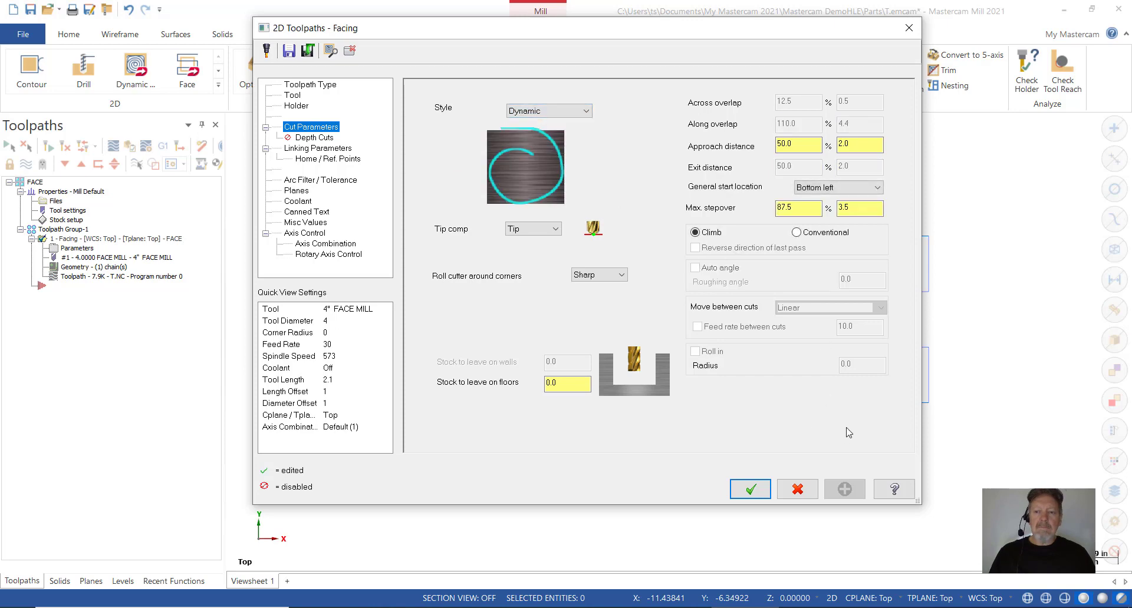
{"action": "double_click", "coordinate": [849, 209]}
{"action": "type", "text": "3"}
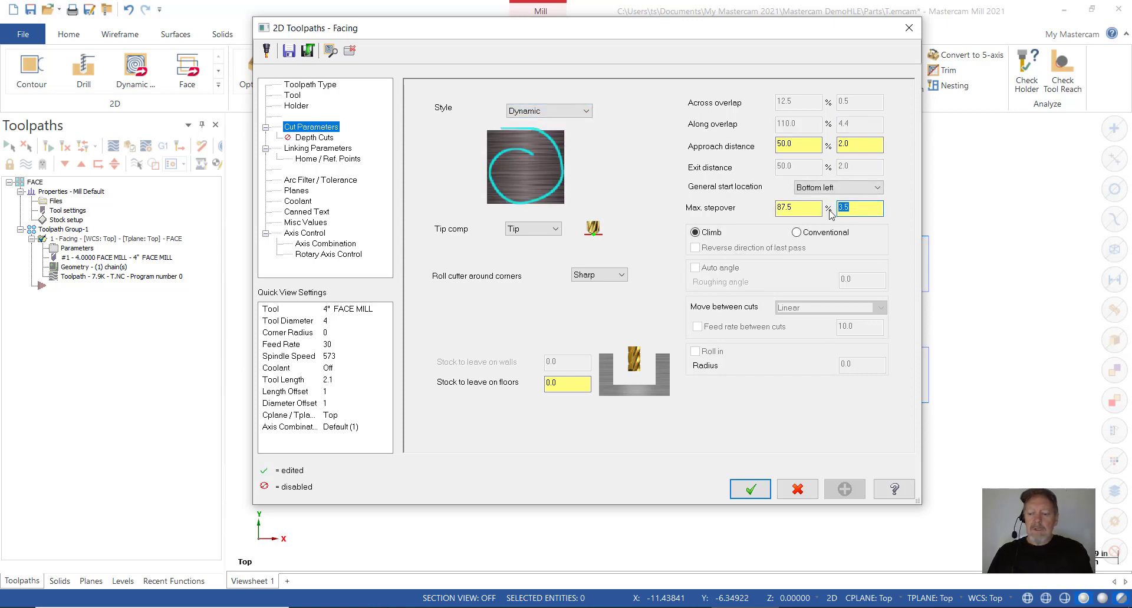
{"action": "key", "text": "Return"}
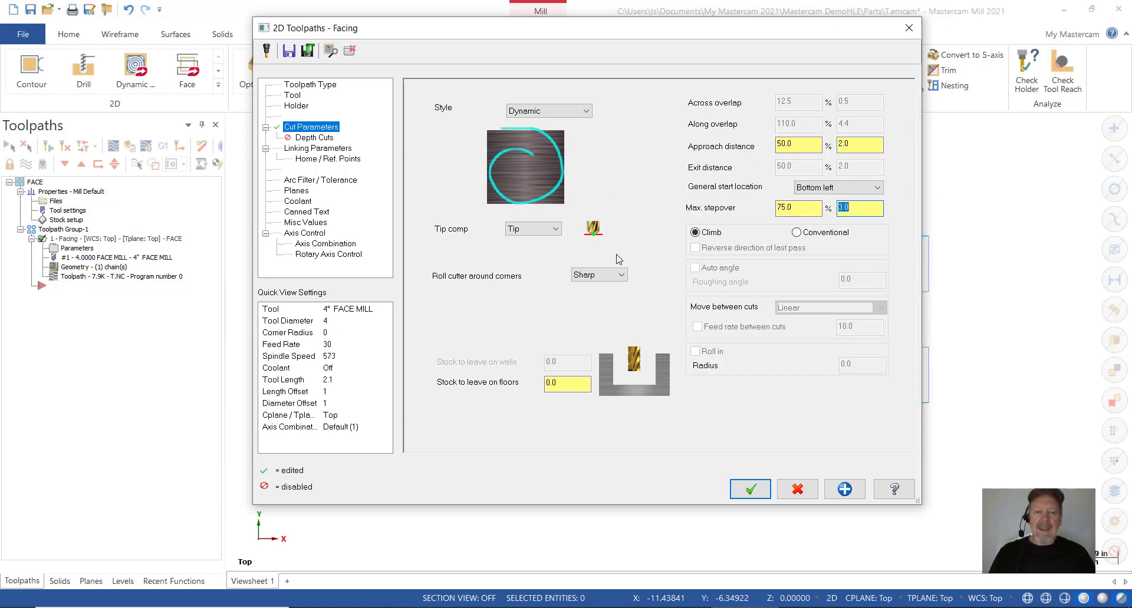
Accept the dynamic facing parameters and regenerate the facing toolpath
{"action": "left_click", "coordinate": [750, 489]}
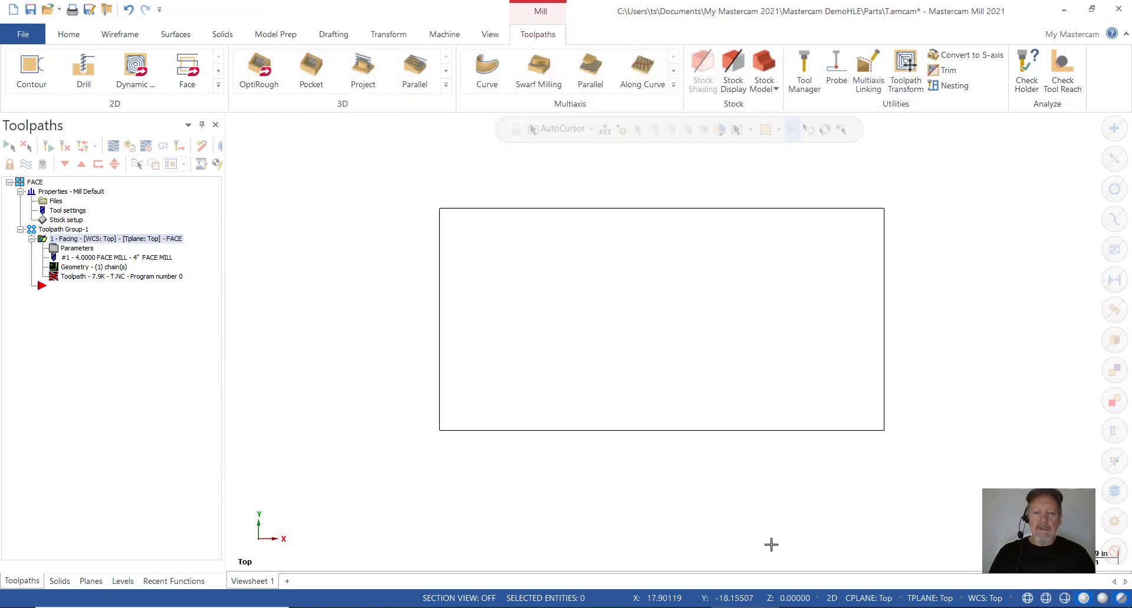
{"action": "left_click", "coordinate": [49, 146]}
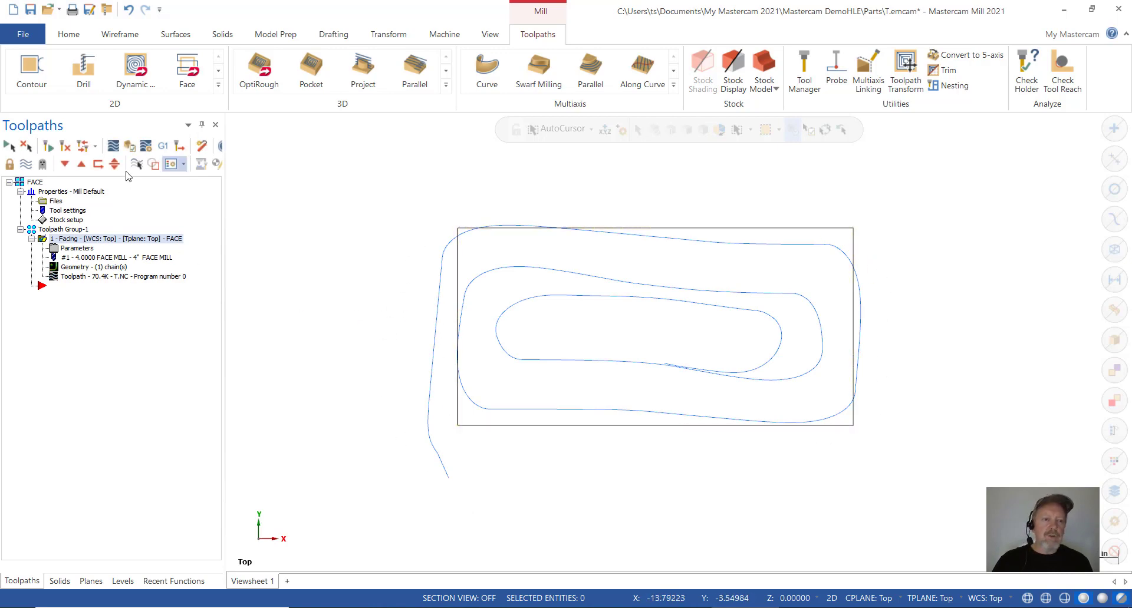
Play the dynamic facing toolpath in Backplot, toggling the tool's swept-area shading off and on to examine its coverage, and close the backplot
{"action": "left_click", "coordinate": [115, 147]}
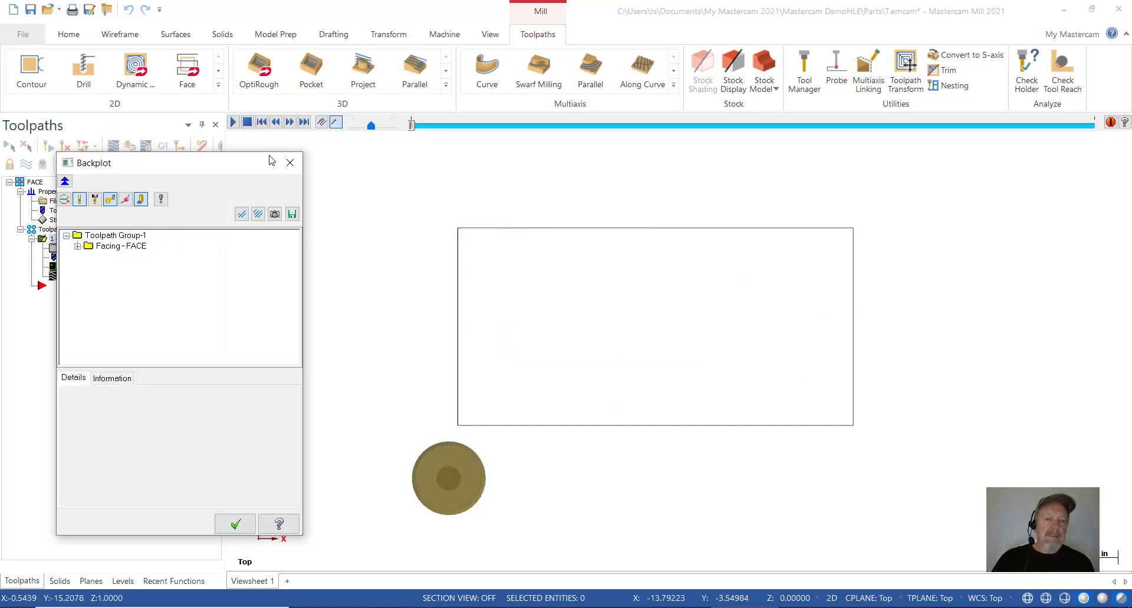
{"action": "left_click", "coordinate": [233, 122]}
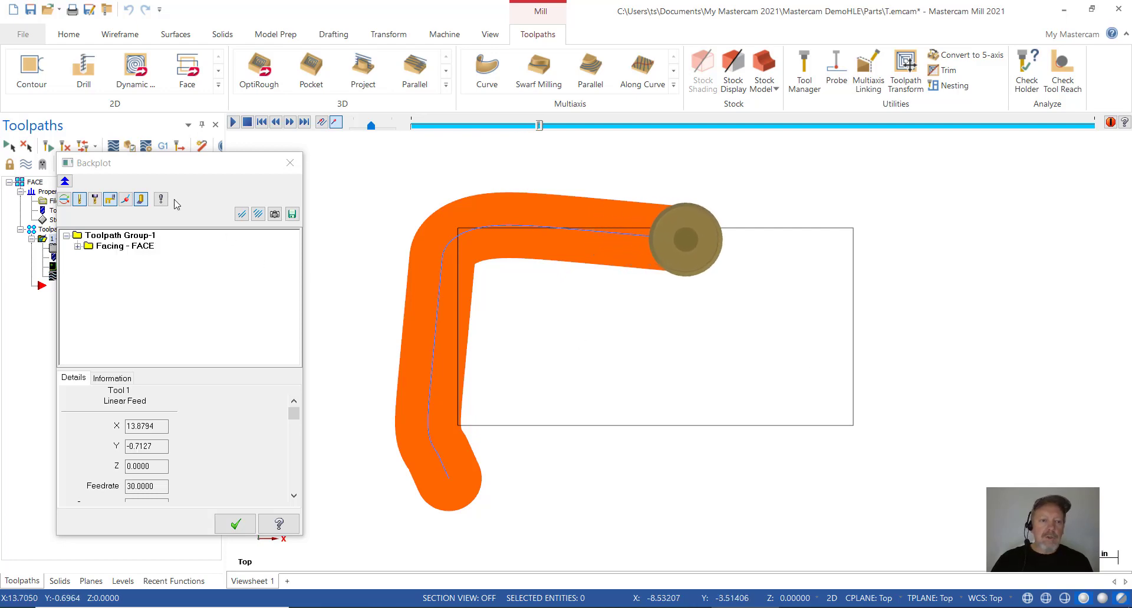
{"action": "left_click", "coordinate": [141, 200]}
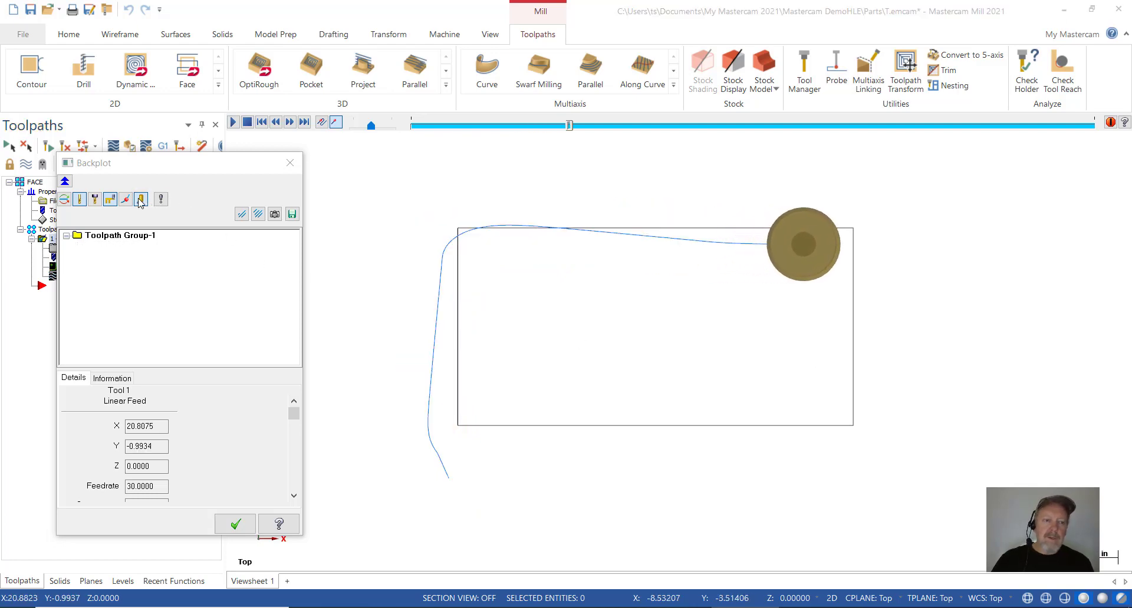
{"action": "left_click", "coordinate": [140, 200]}
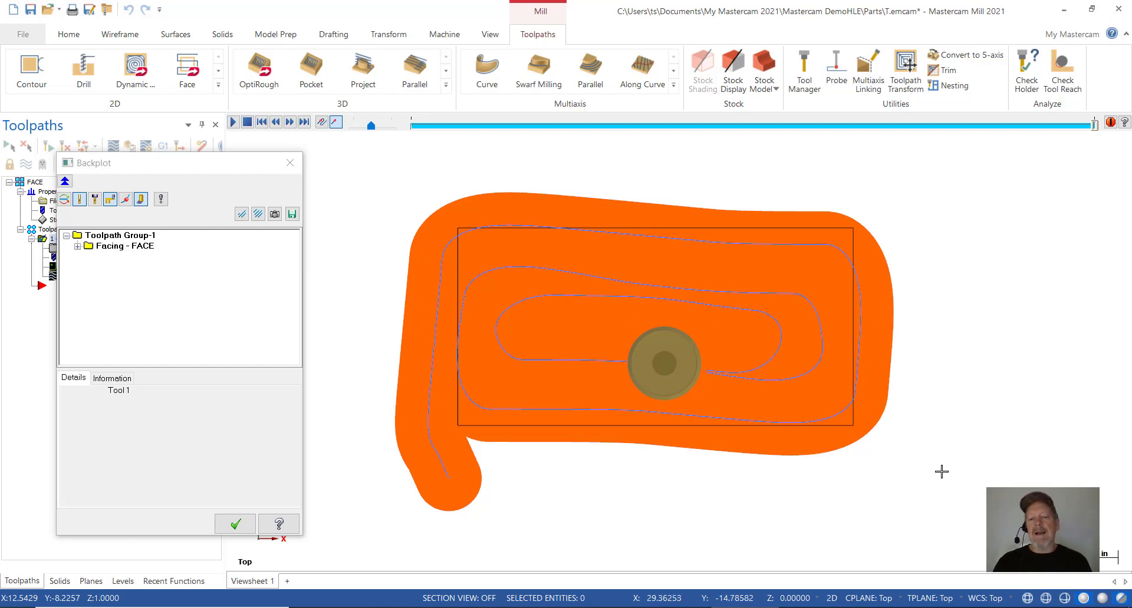
{"action": "left_click", "coordinate": [236, 524]}
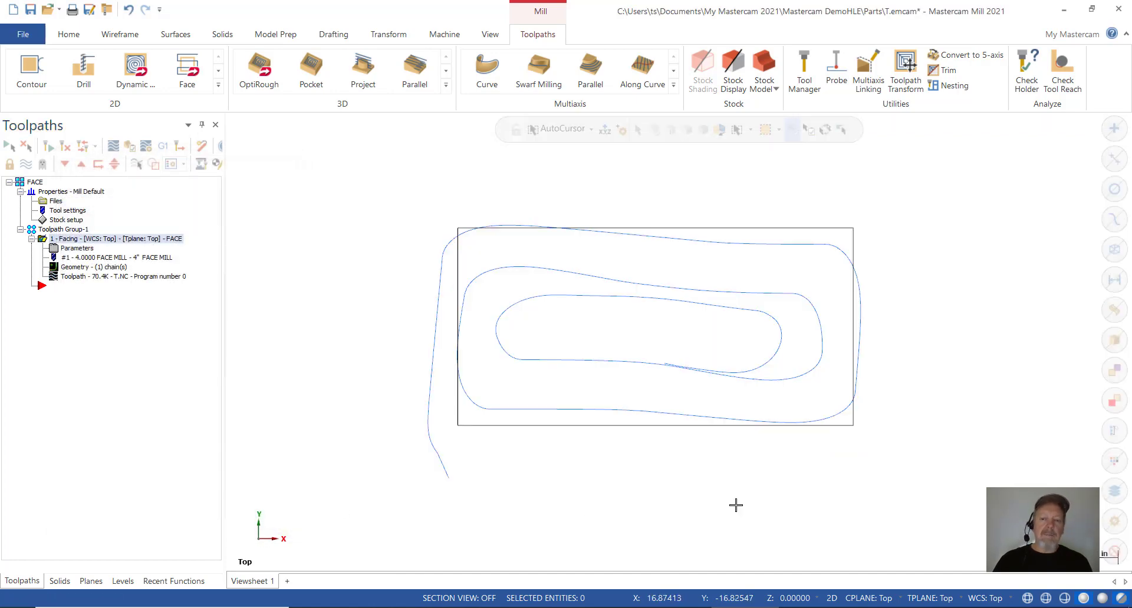